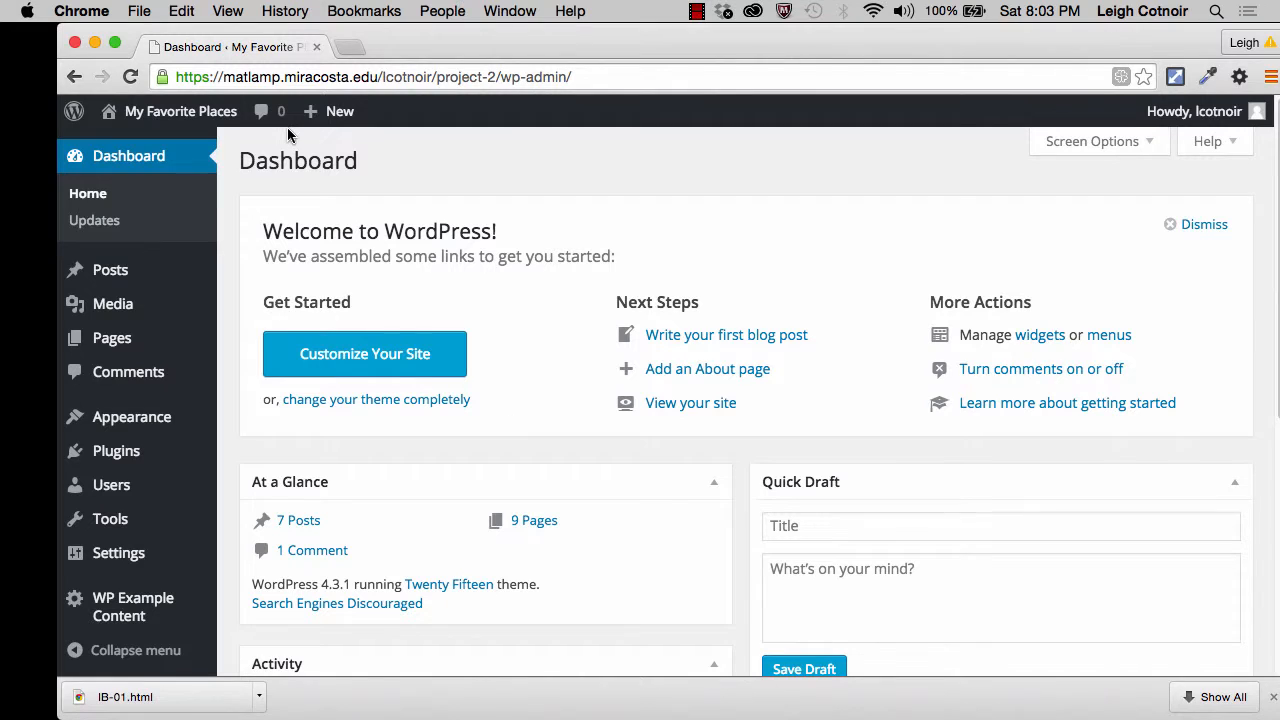
# Examine the site's address in the address bar, comparing the WordPress root directory path with the wp-admin ending
pyautogui.click(504, 80)
pyautogui.click(502, 78)
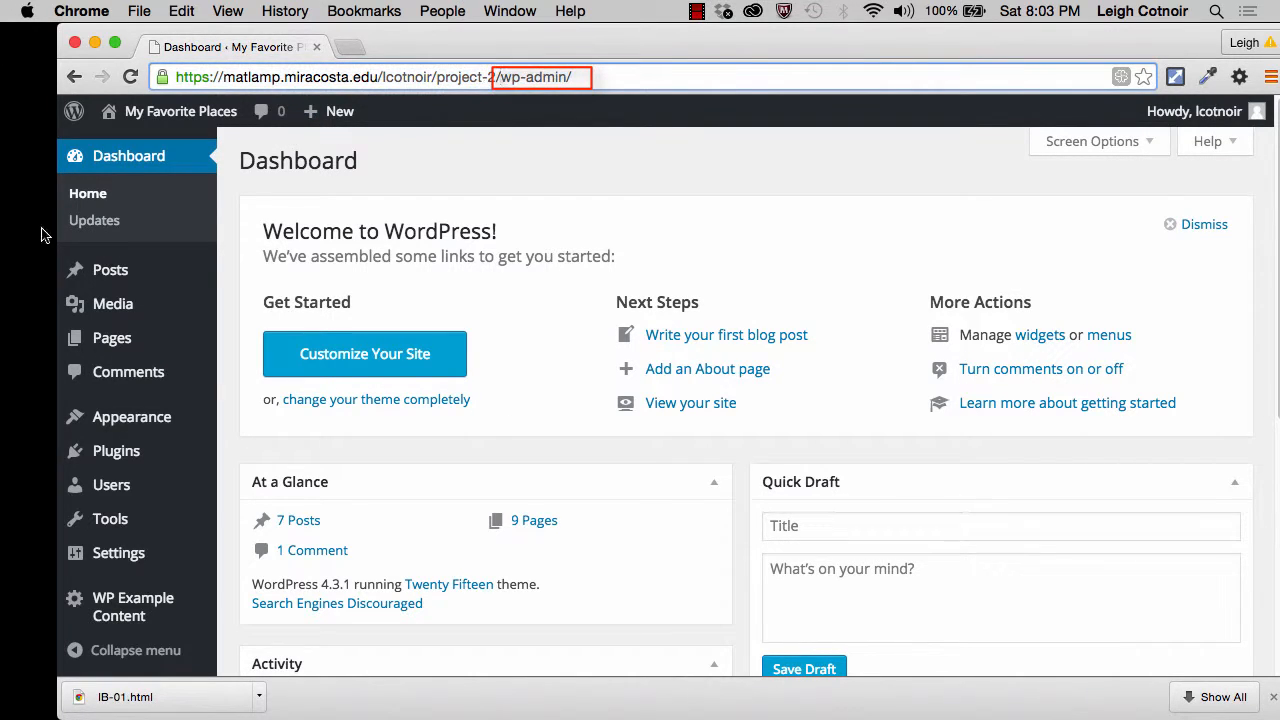
pyautogui.moveTo(502, 77); pyautogui.dragTo(633, 76)
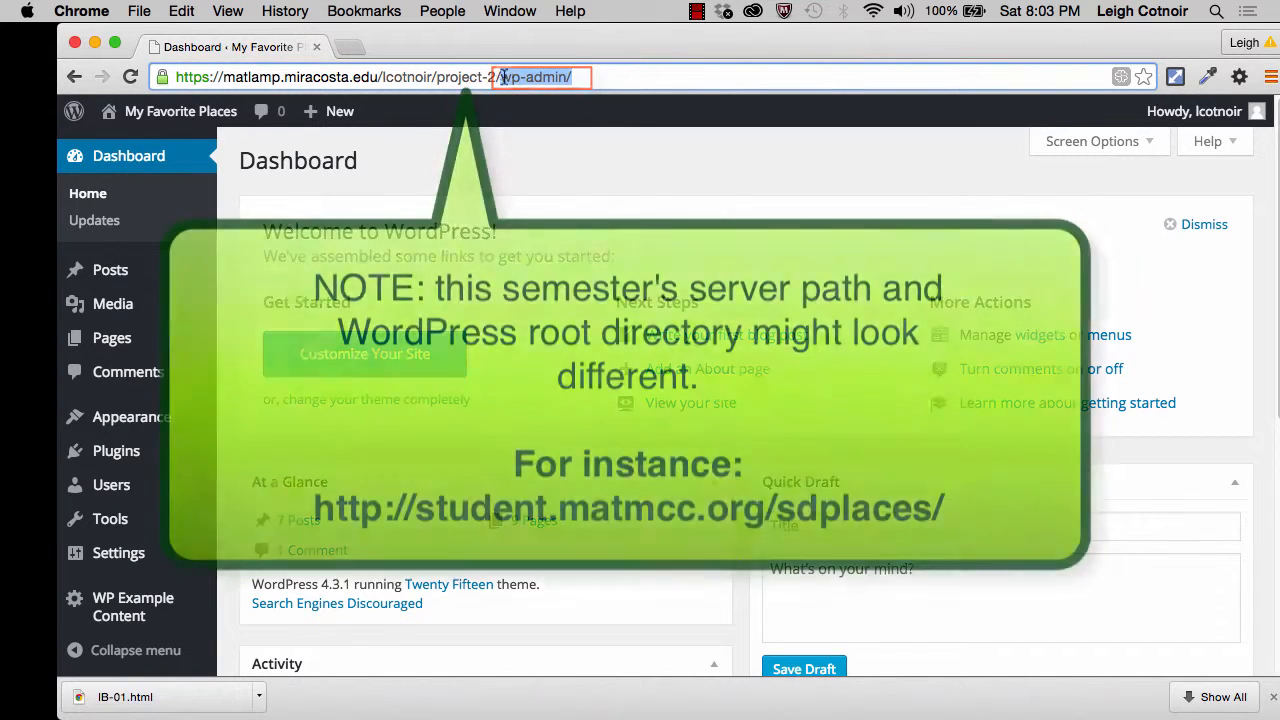
pyautogui.click(503, 77)
pyautogui.moveTo(503, 77); pyautogui.dragTo(150, 66)
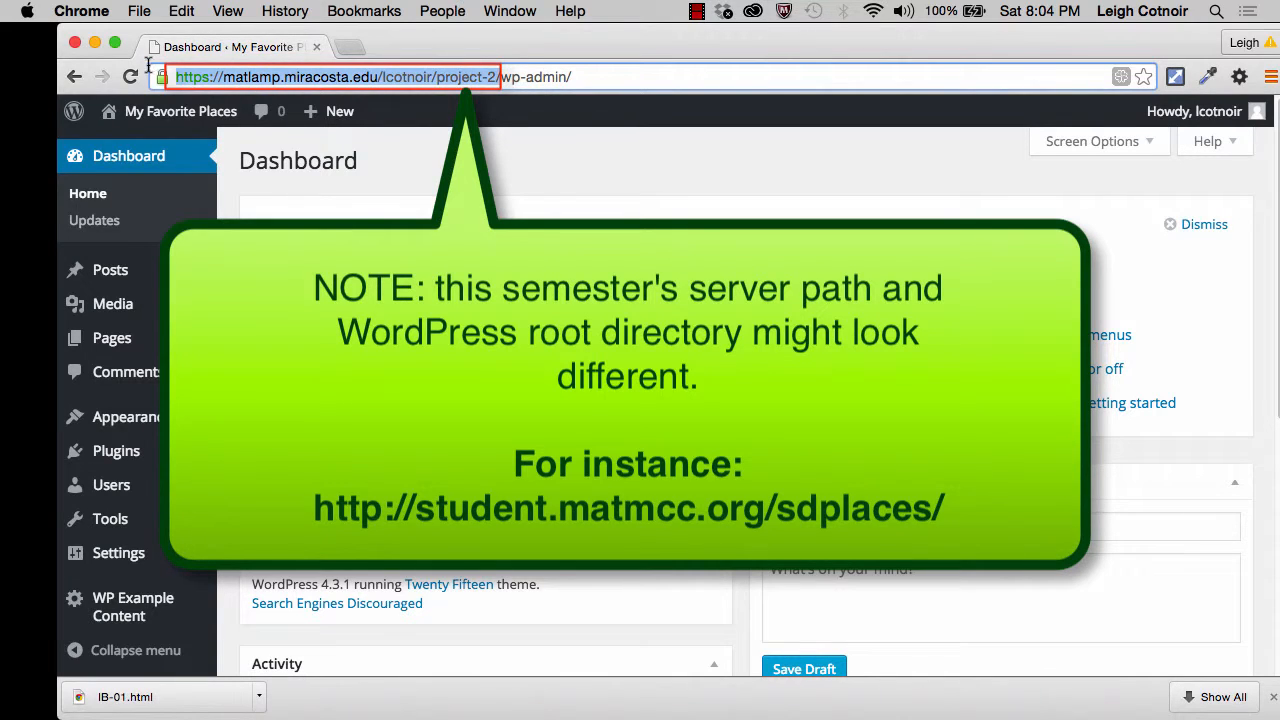
pyautogui.click(500, 77)
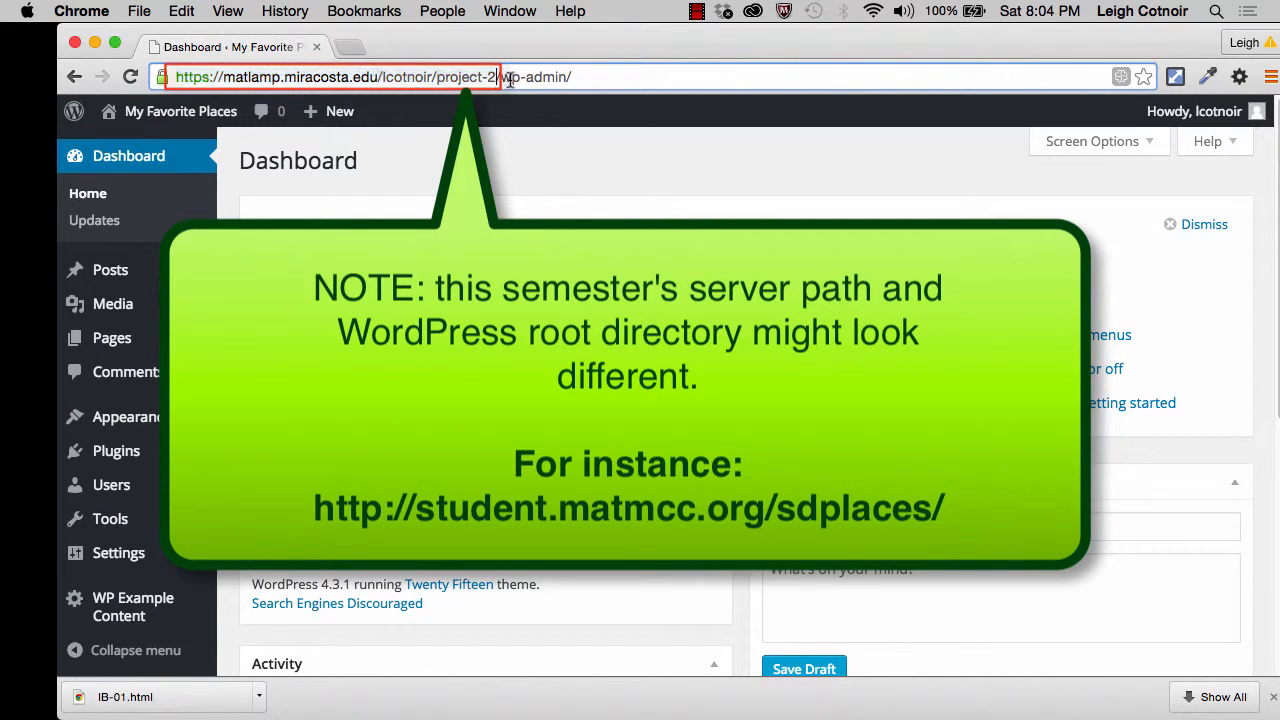
pyautogui.moveTo(500, 77); pyautogui.dragTo(602, 58)
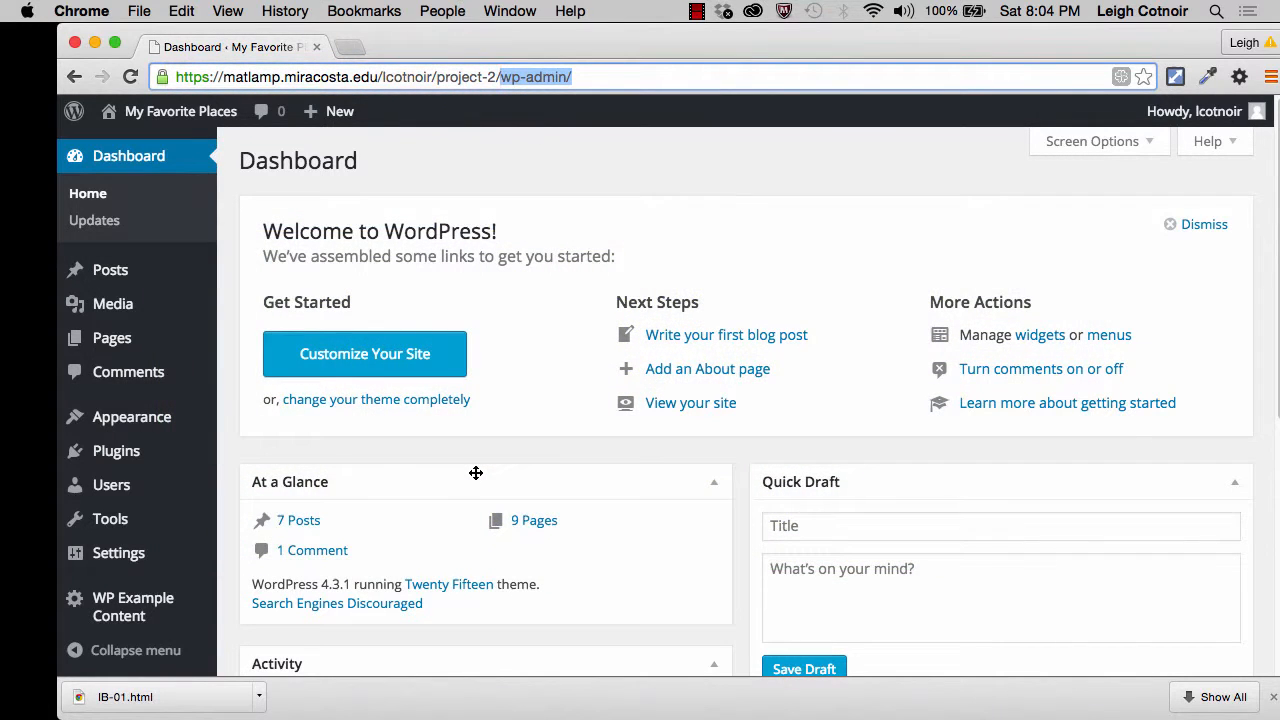
# Go to the list of all posts and open "Multiple Paragraph Post" for editing
pyautogui.moveTo(122, 280)
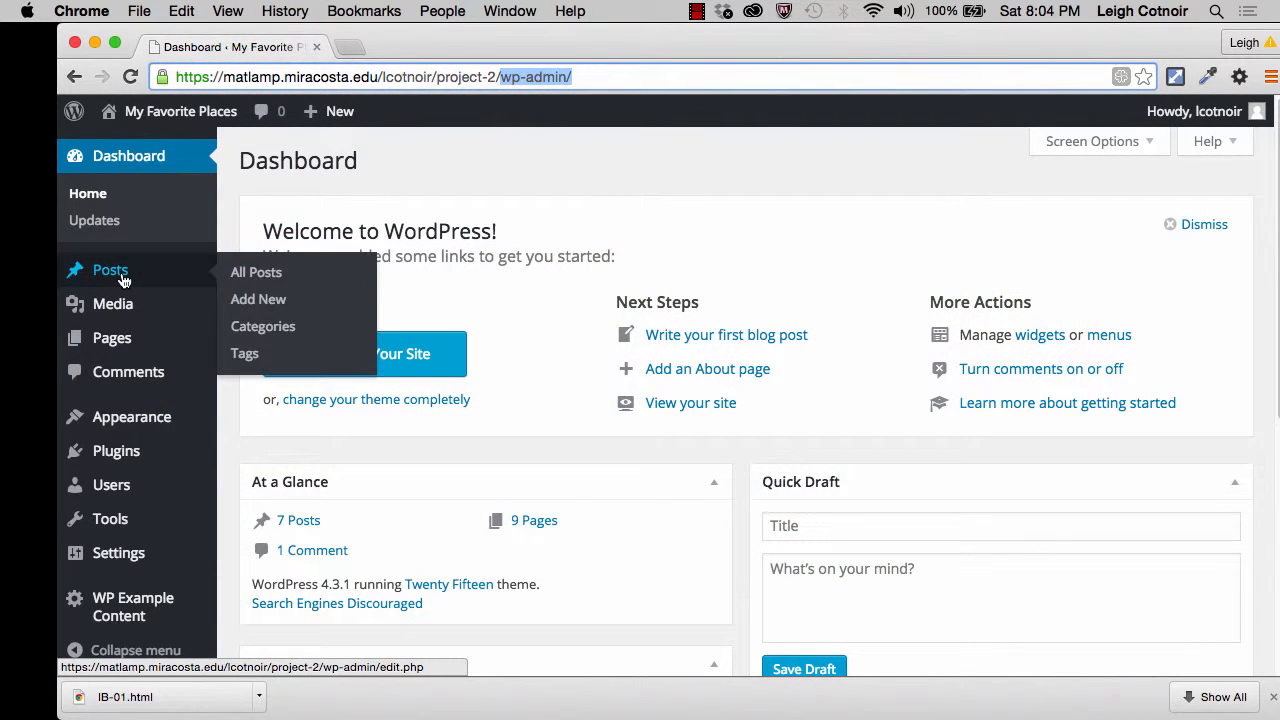
pyautogui.click(122, 277)
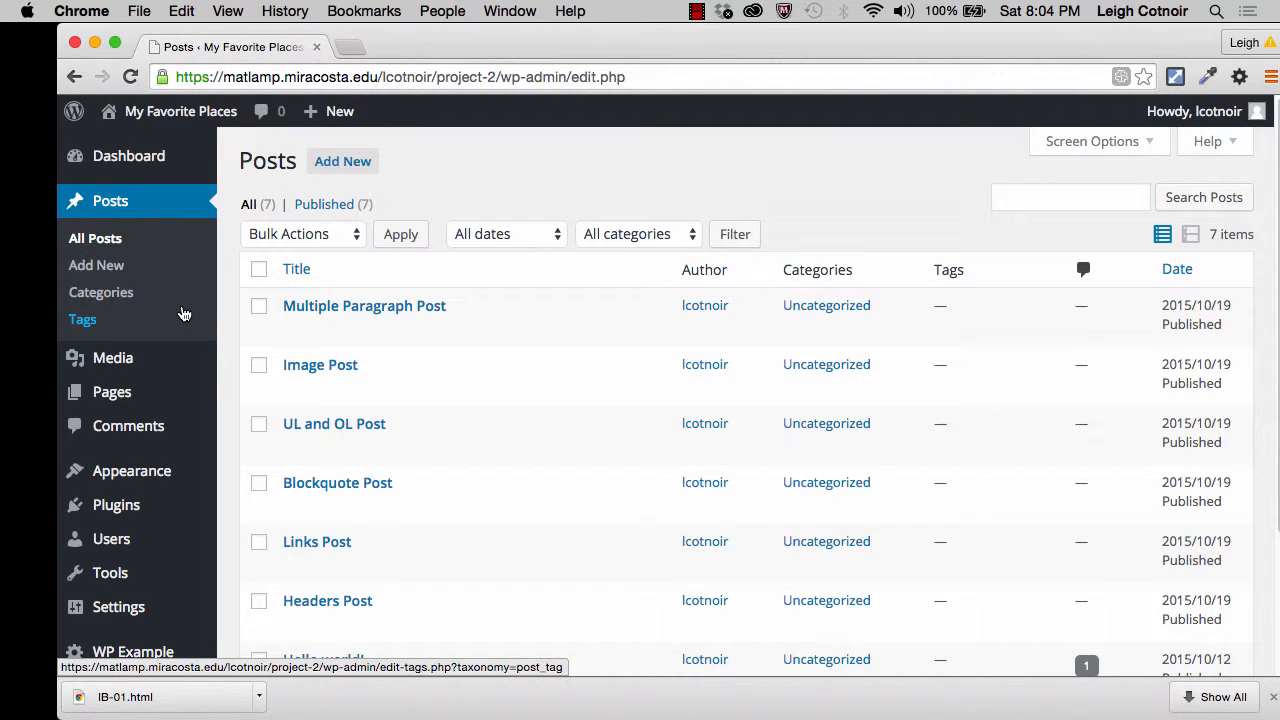
pyautogui.moveTo(391, 394)
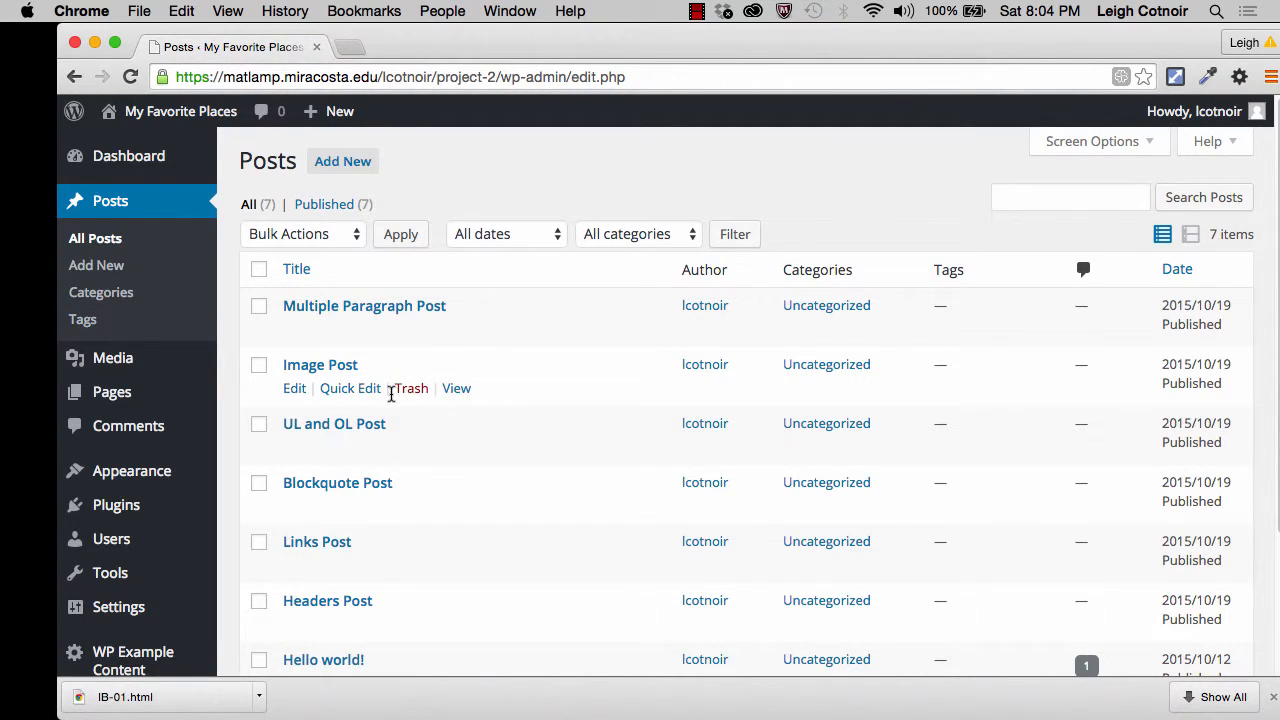
pyautogui.moveTo(436, 463)
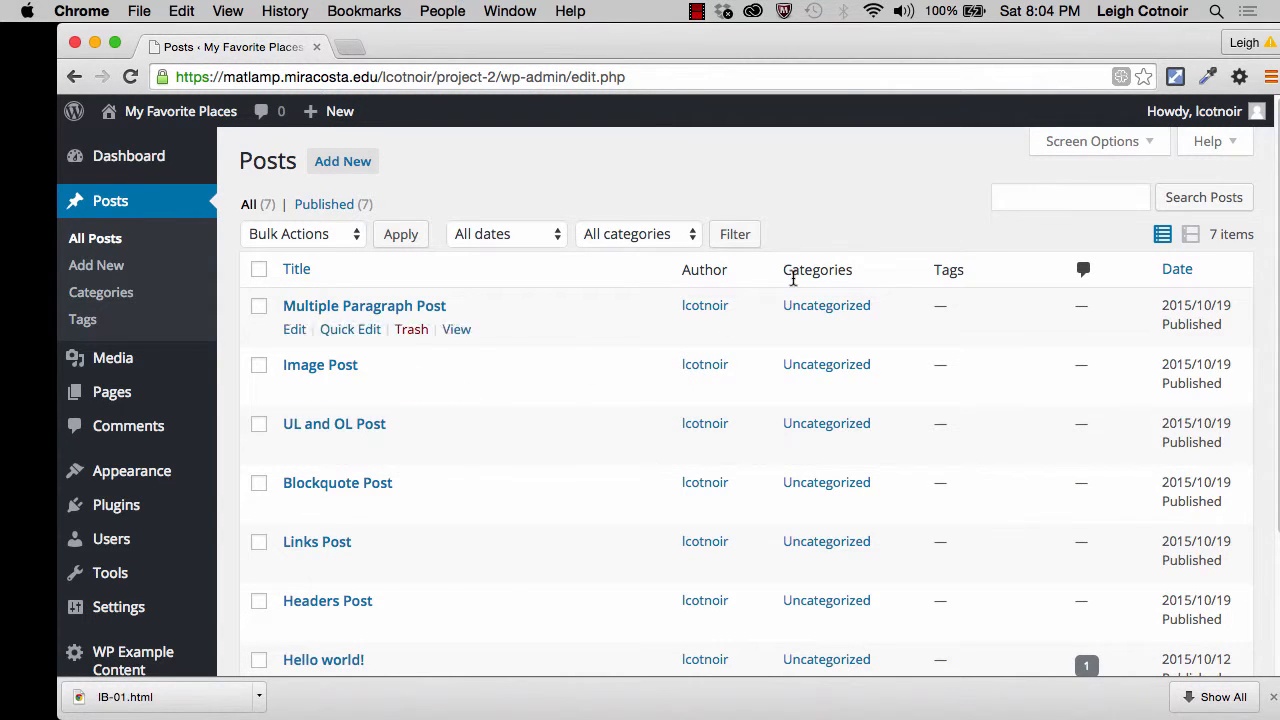
pyautogui.doubleClick(792, 271)
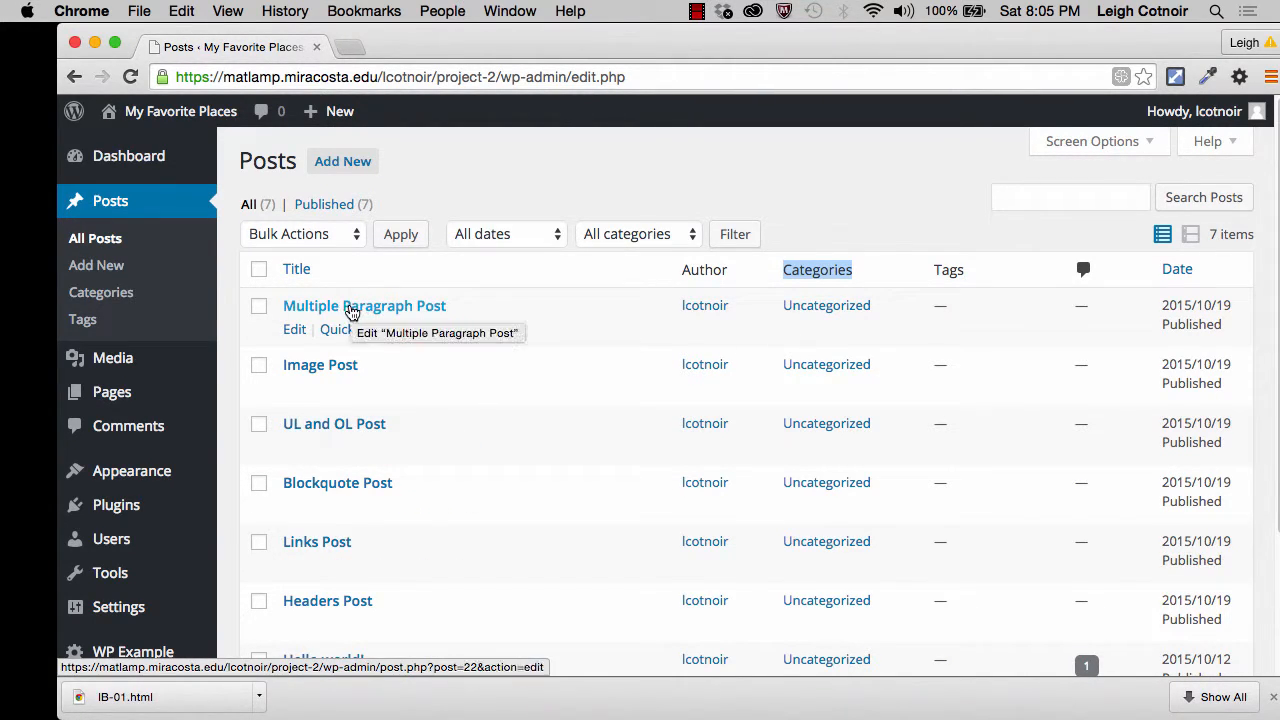
pyautogui.click(314, 309)
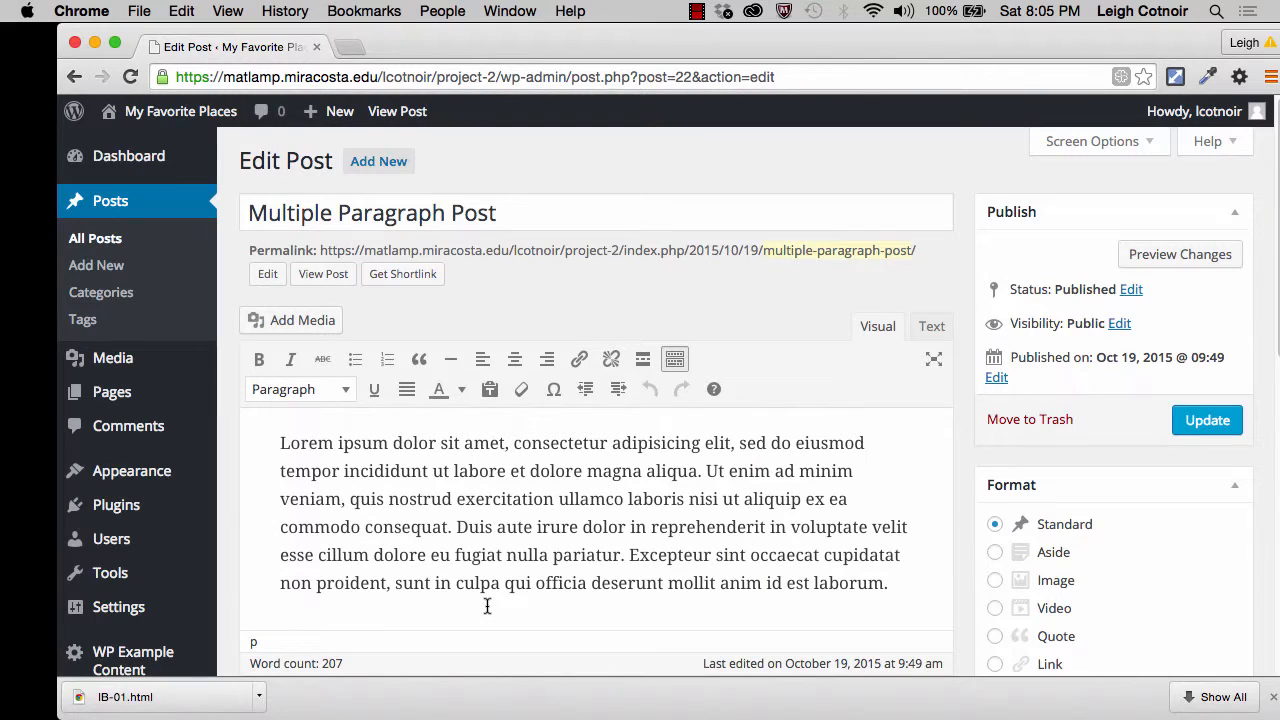
# Open the post's permalink slug for editing and select its text
pyautogui.tripleClick(275, 252)
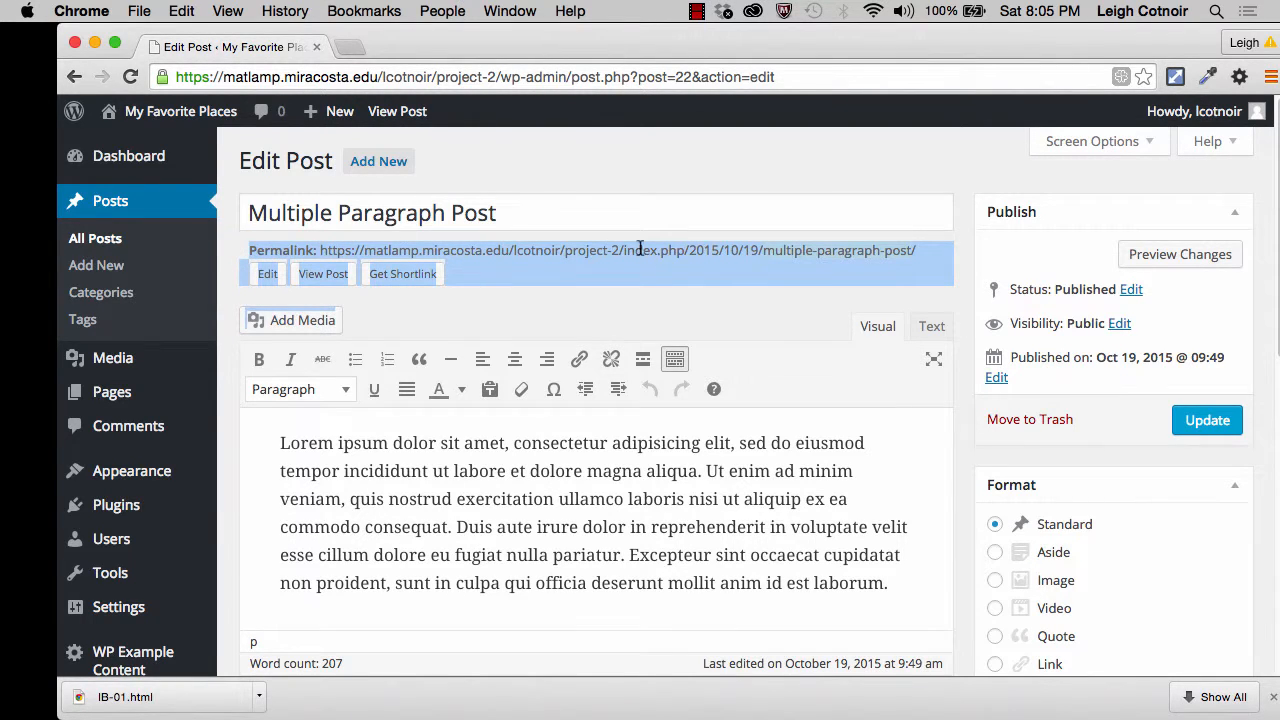
pyautogui.click(829, 250)
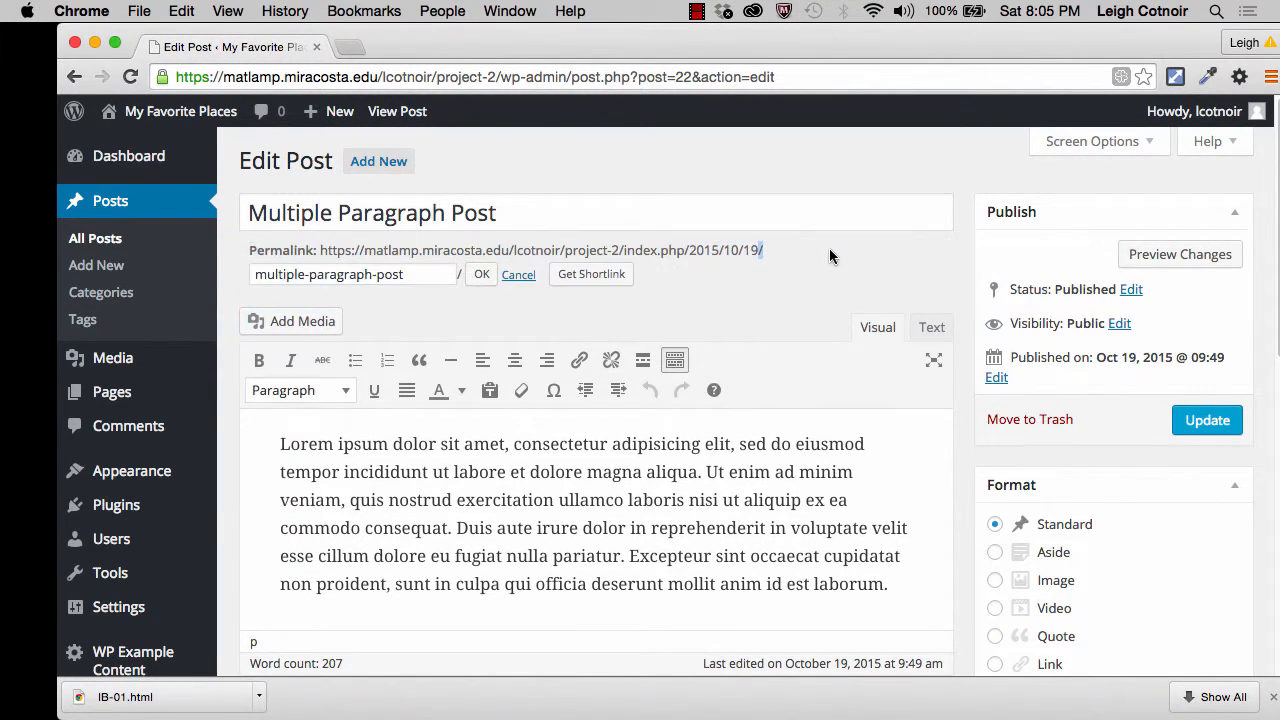
pyautogui.click(411, 277)
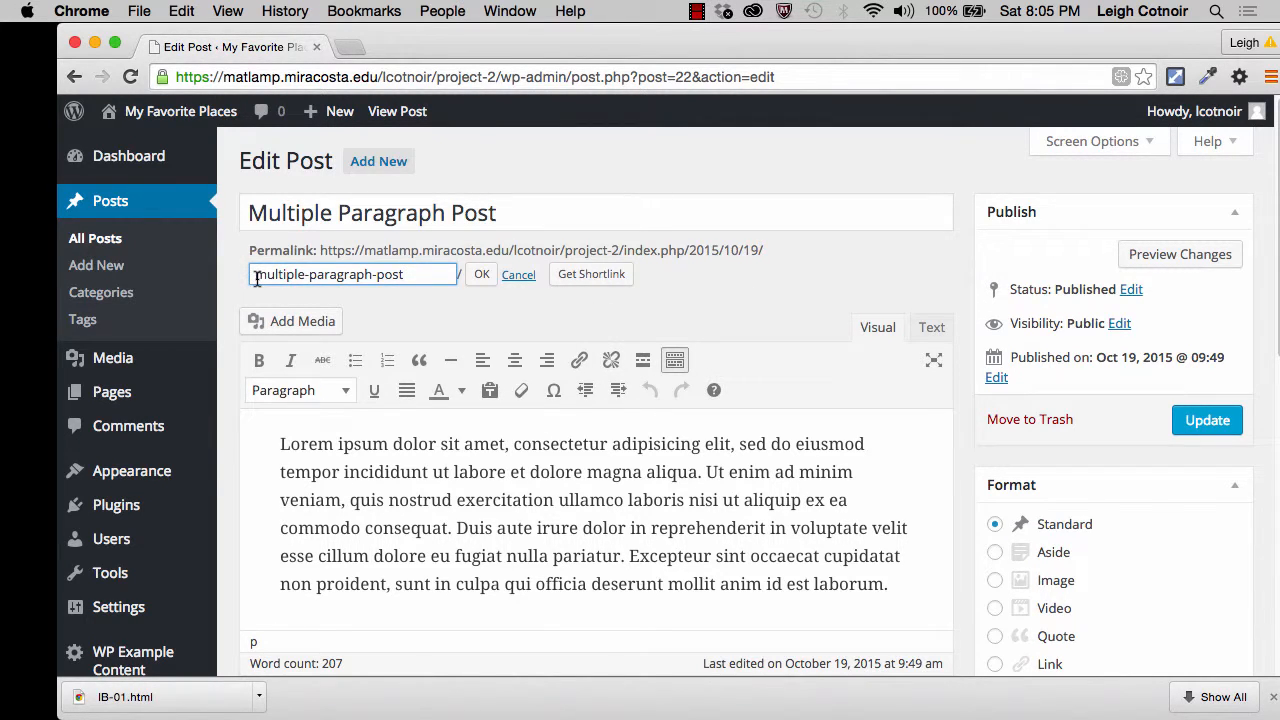
pyautogui.moveTo(256, 278); pyautogui.dragTo(434, 277)
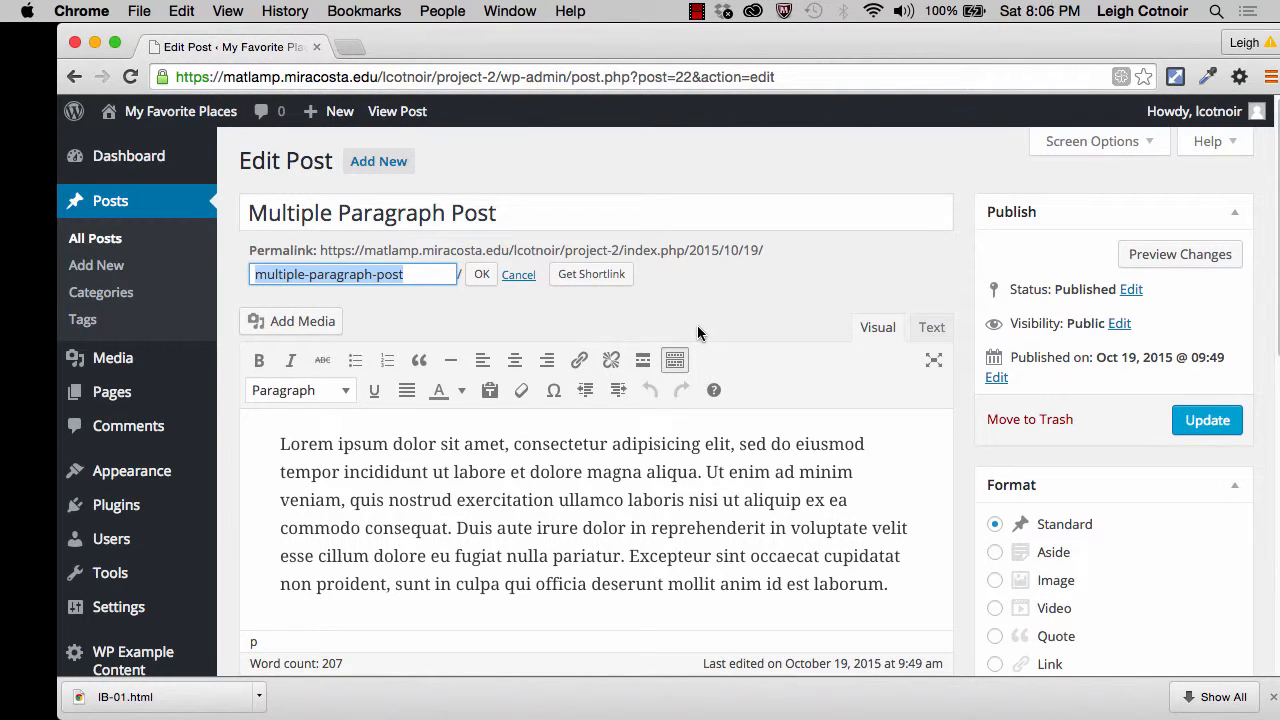
# Look through the post's body paragraphs, and hide and redisplay the editor's second row of formatting tools
pyautogui.click(680, 533)
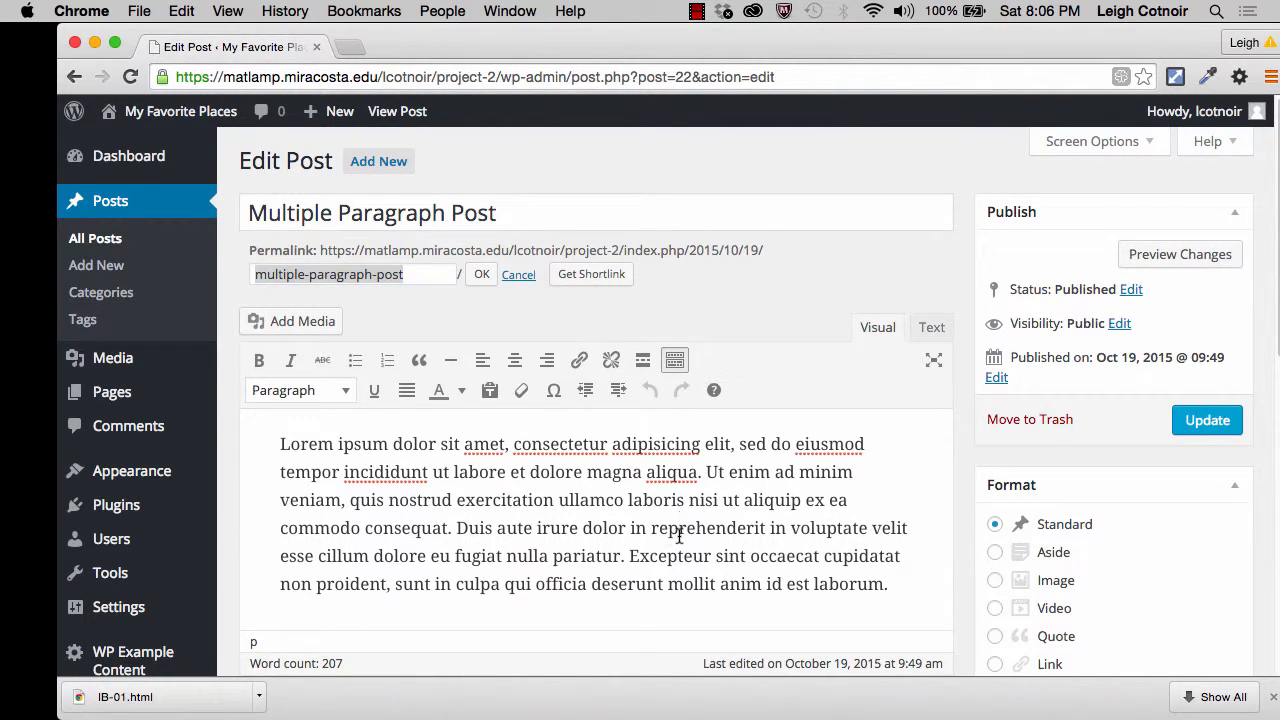
pyautogui.scroll(-5, 280, 443)
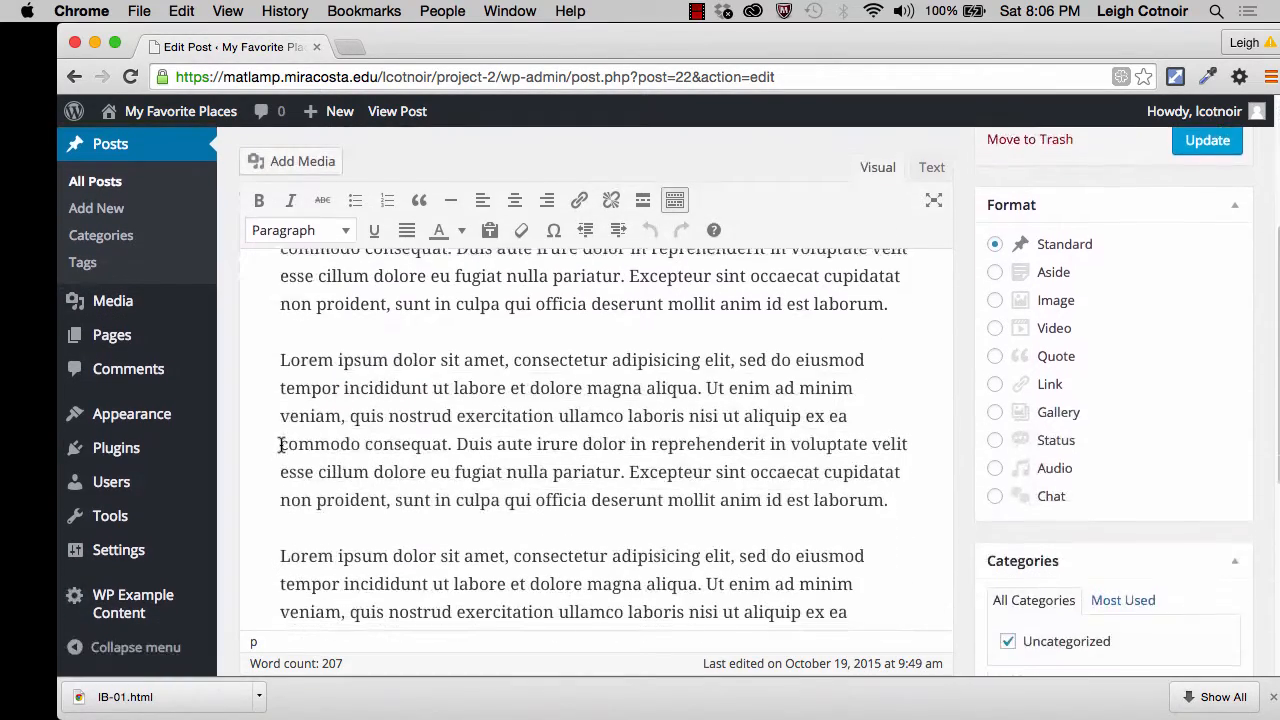
pyautogui.scroll(-3, 280, 443)
pyautogui.scroll(5, 280, 445)
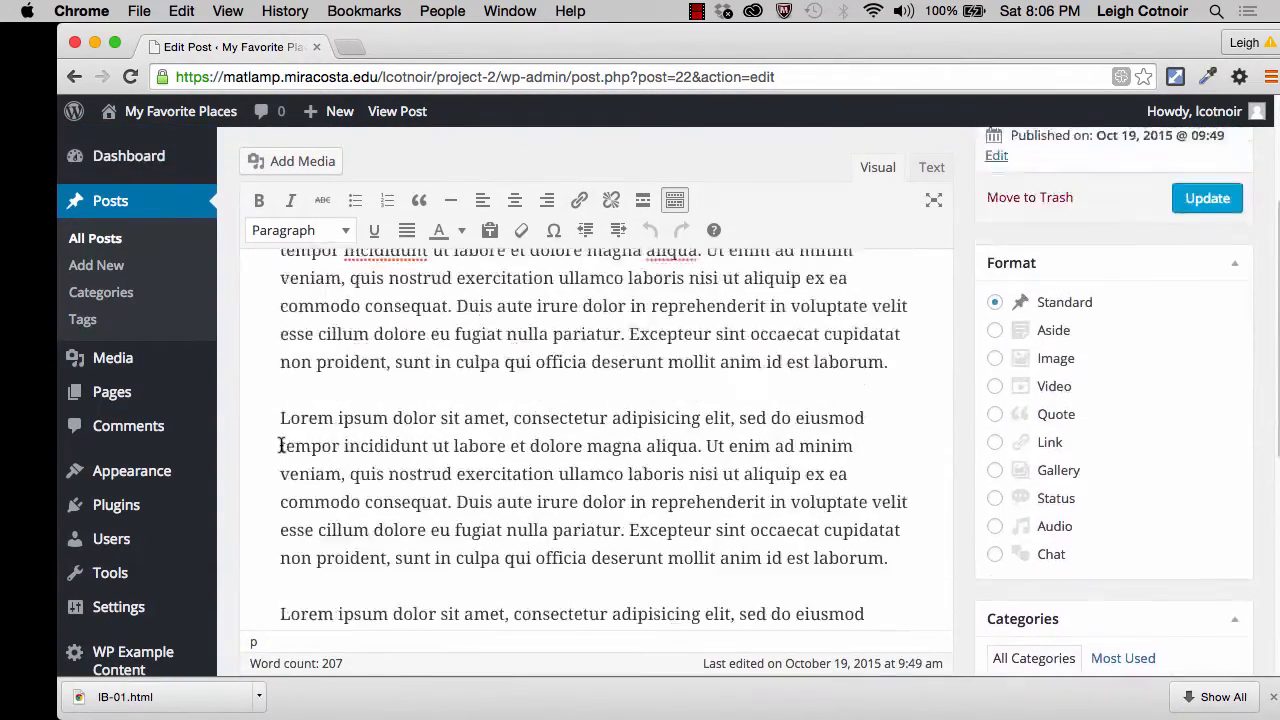
pyautogui.scroll(5, 282, 445)
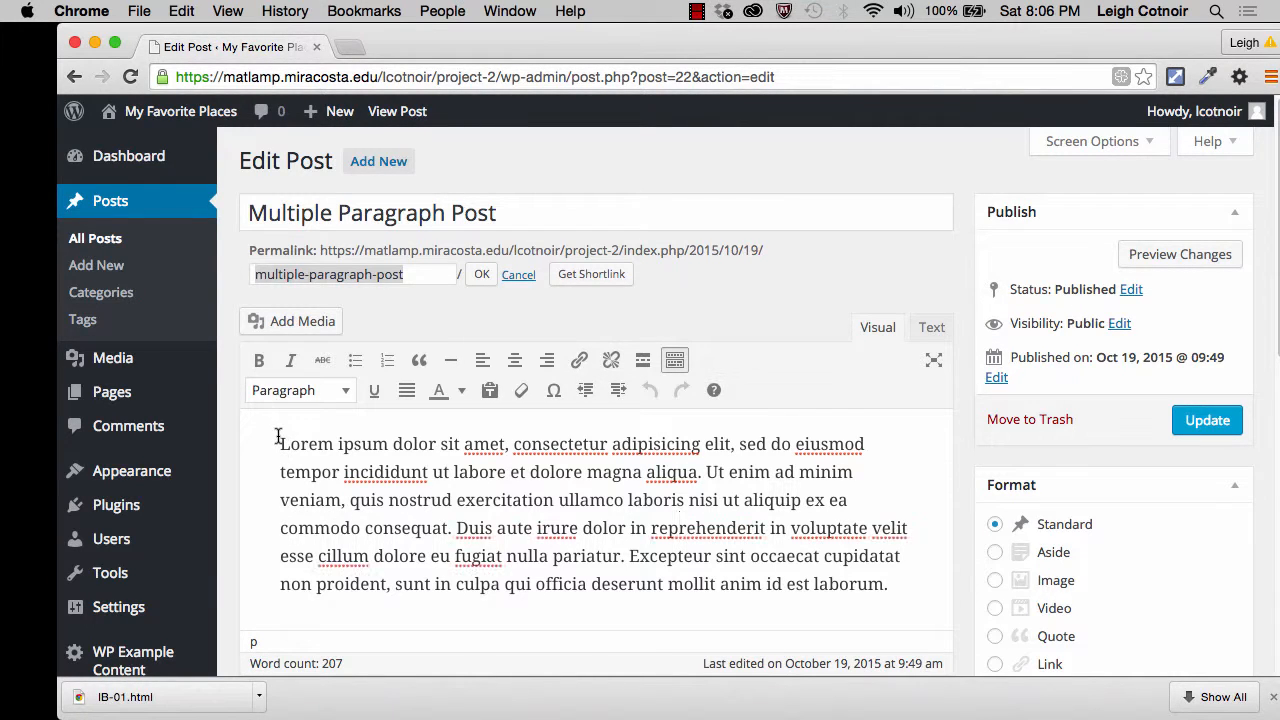
pyautogui.moveTo(279, 441); pyautogui.dragTo(512, 511)
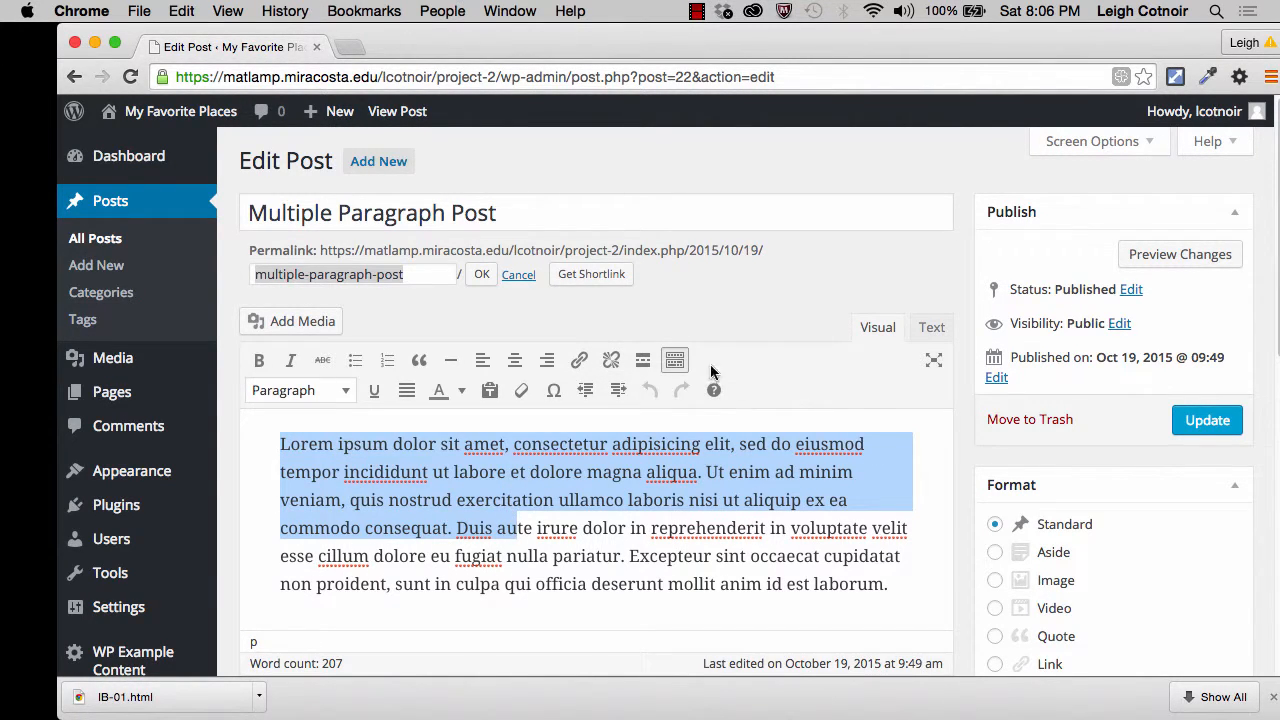
pyautogui.click(673, 362)
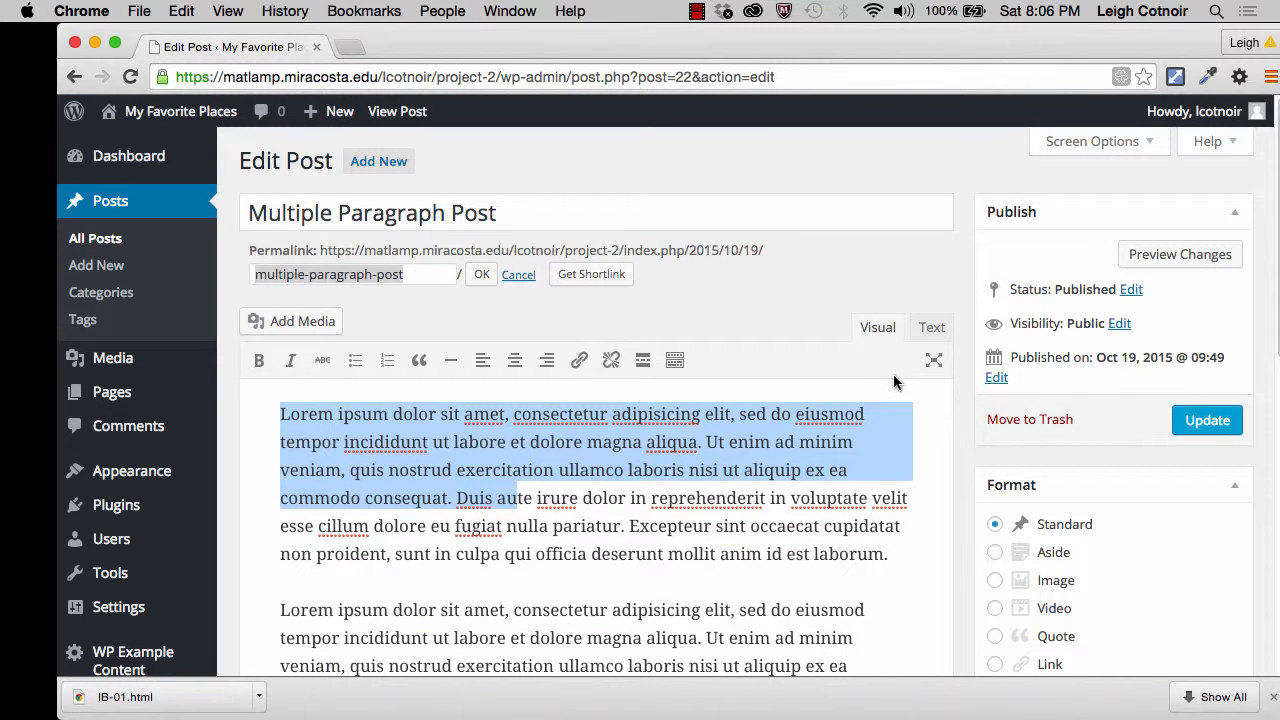
pyautogui.click(673, 362)
pyautogui.click(670, 362)
pyautogui.click(671, 362)
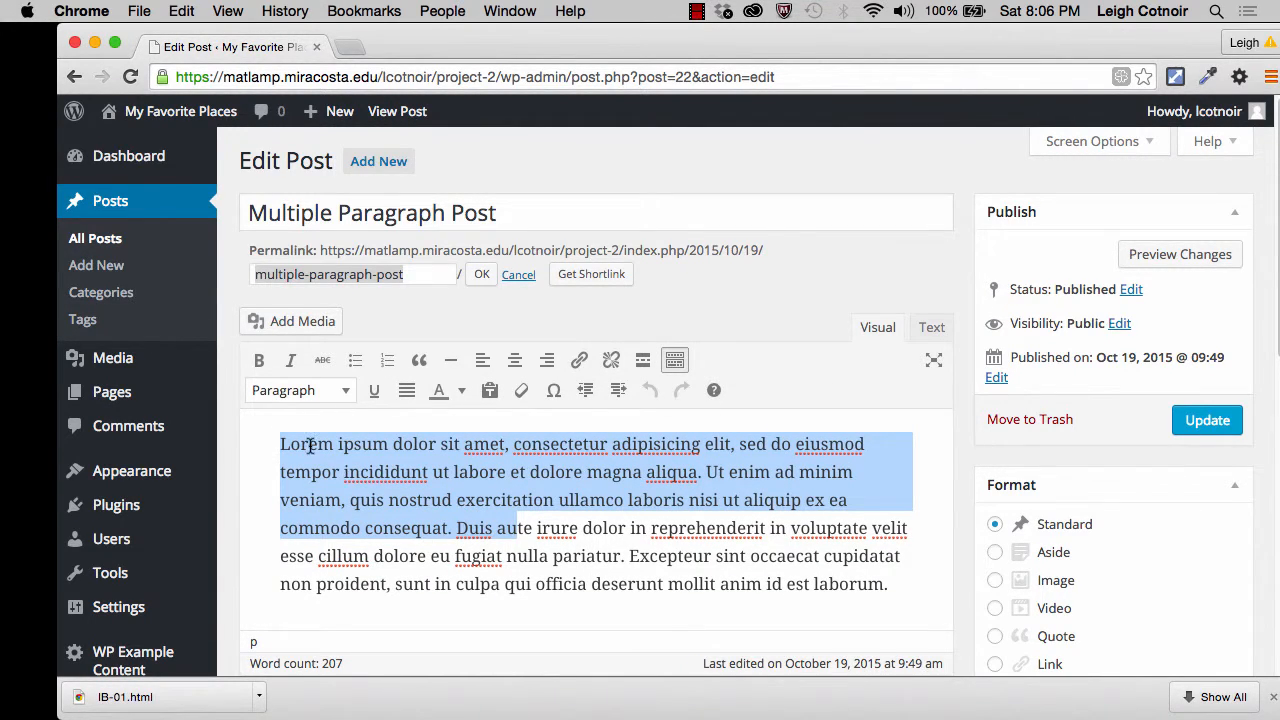
# Insert a new line reading "Title" above the first paragraph of the post body
pyautogui.click(277, 446)
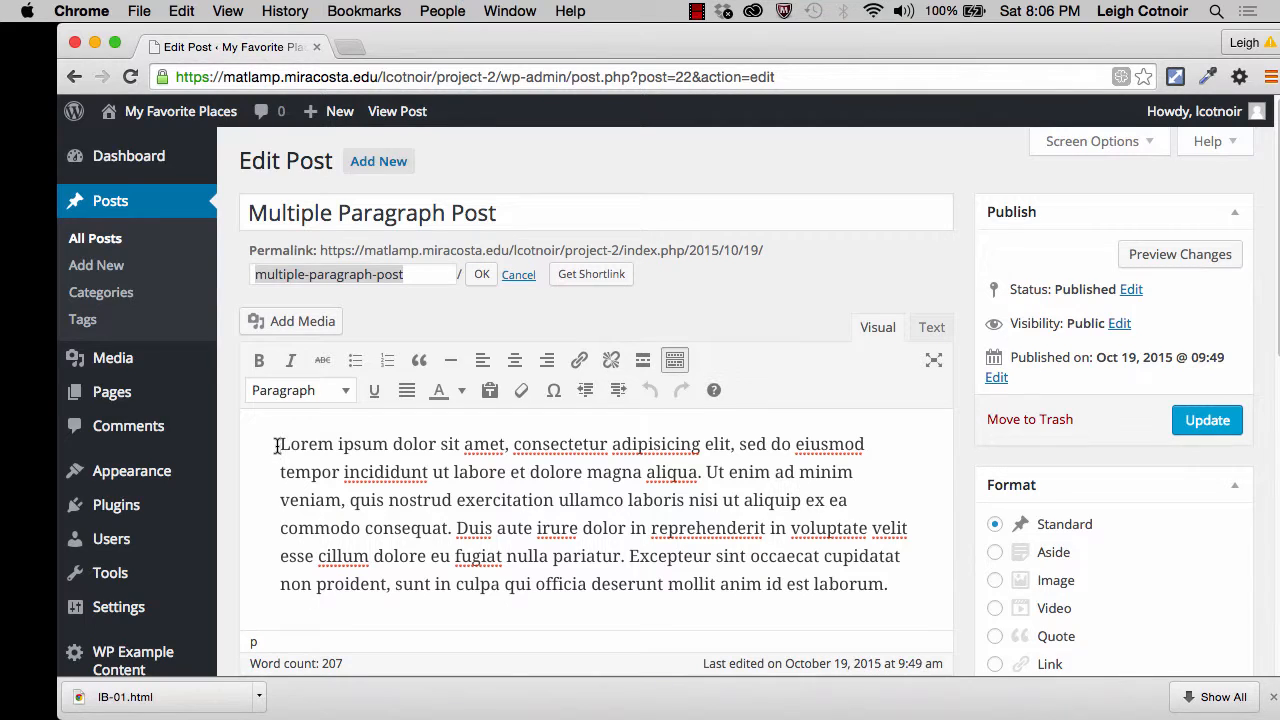
pyautogui.press('Return')
pyautogui.write('Title')
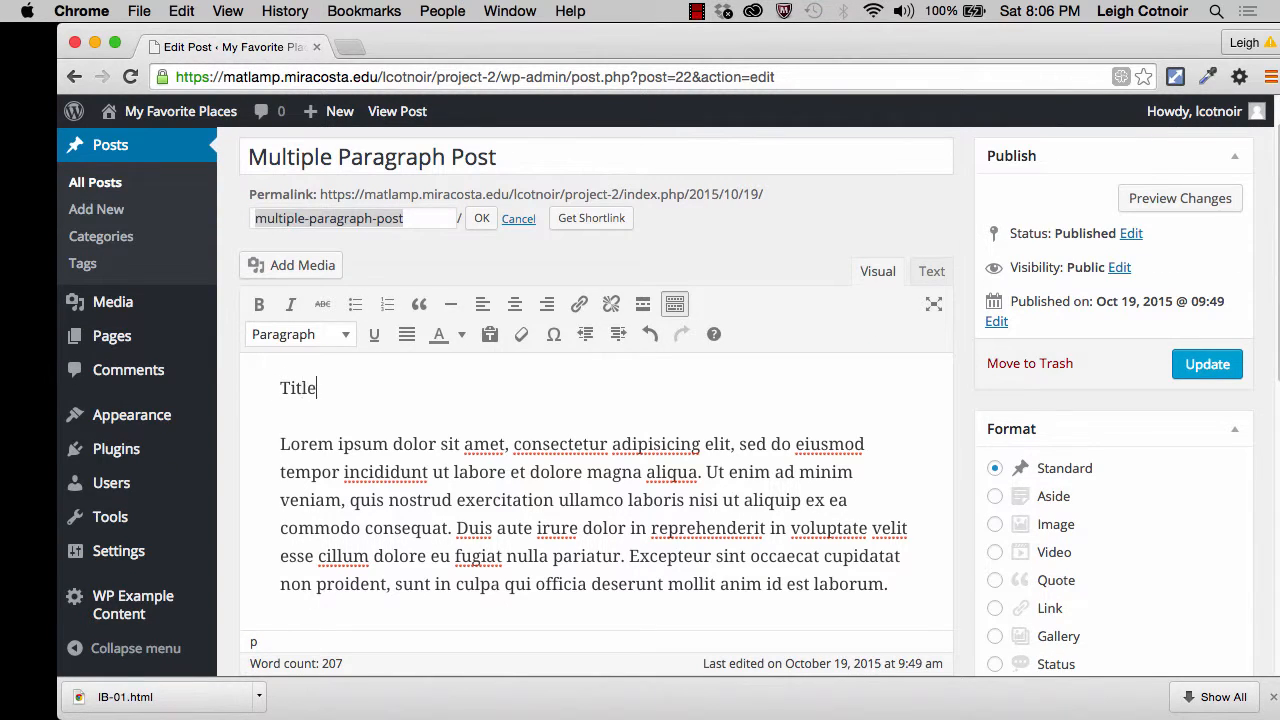
pyautogui.moveTo(323, 380); pyautogui.dragTo(243, 378)
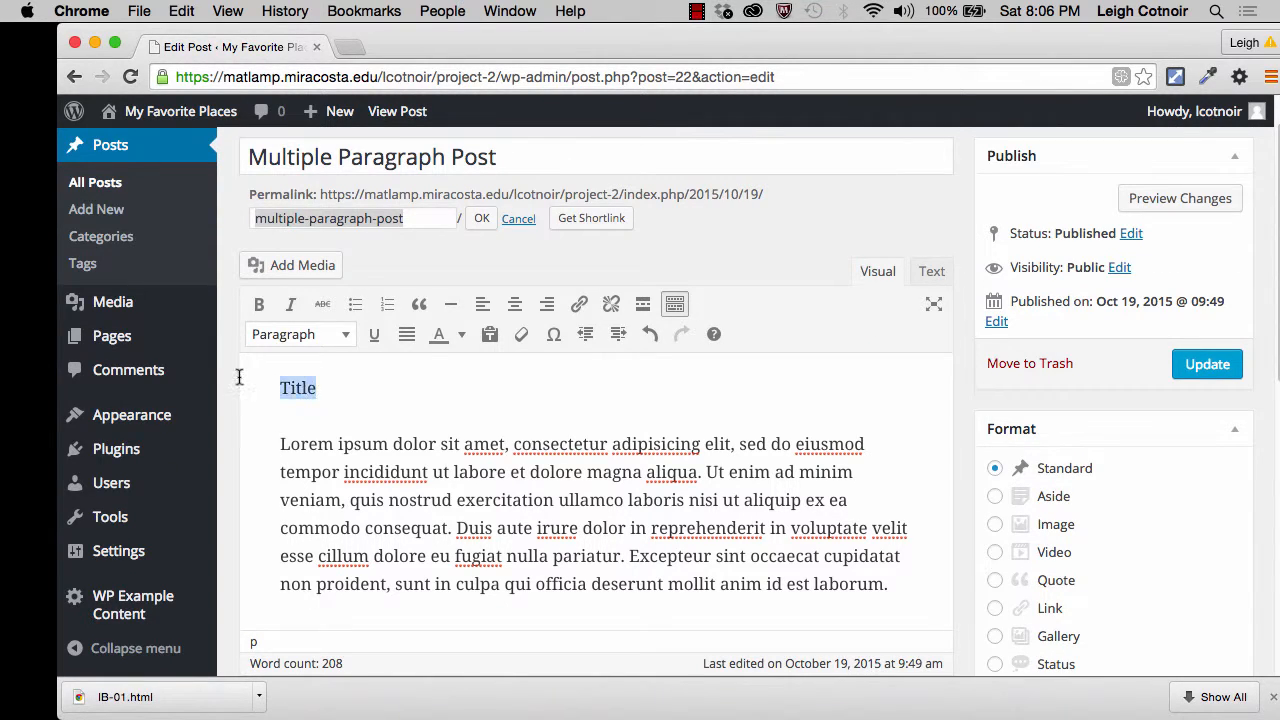
pyautogui.click(330, 335)
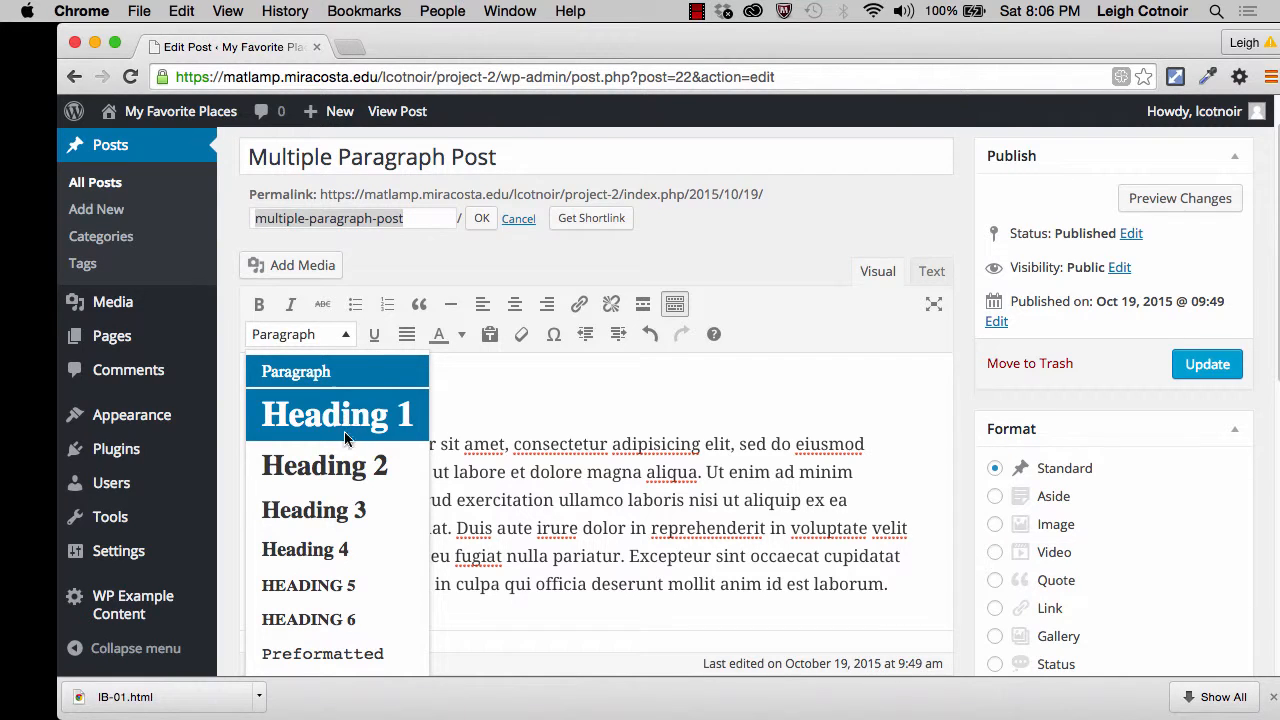
pyautogui.click(591, 414)
pyautogui.tripleClick(511, 164)
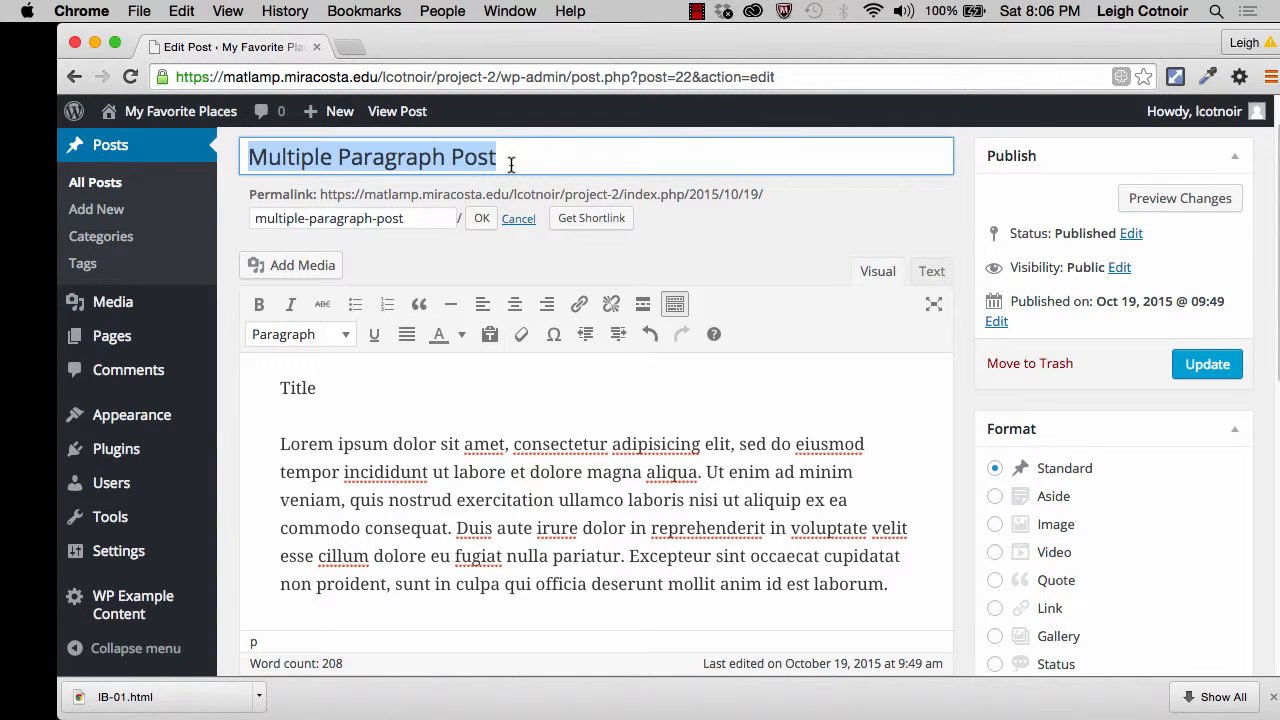
# Replace the word "Title" on the first body line with "Heading 2"
pyautogui.doubleClick(298, 390)
pyautogui.write('Heading')
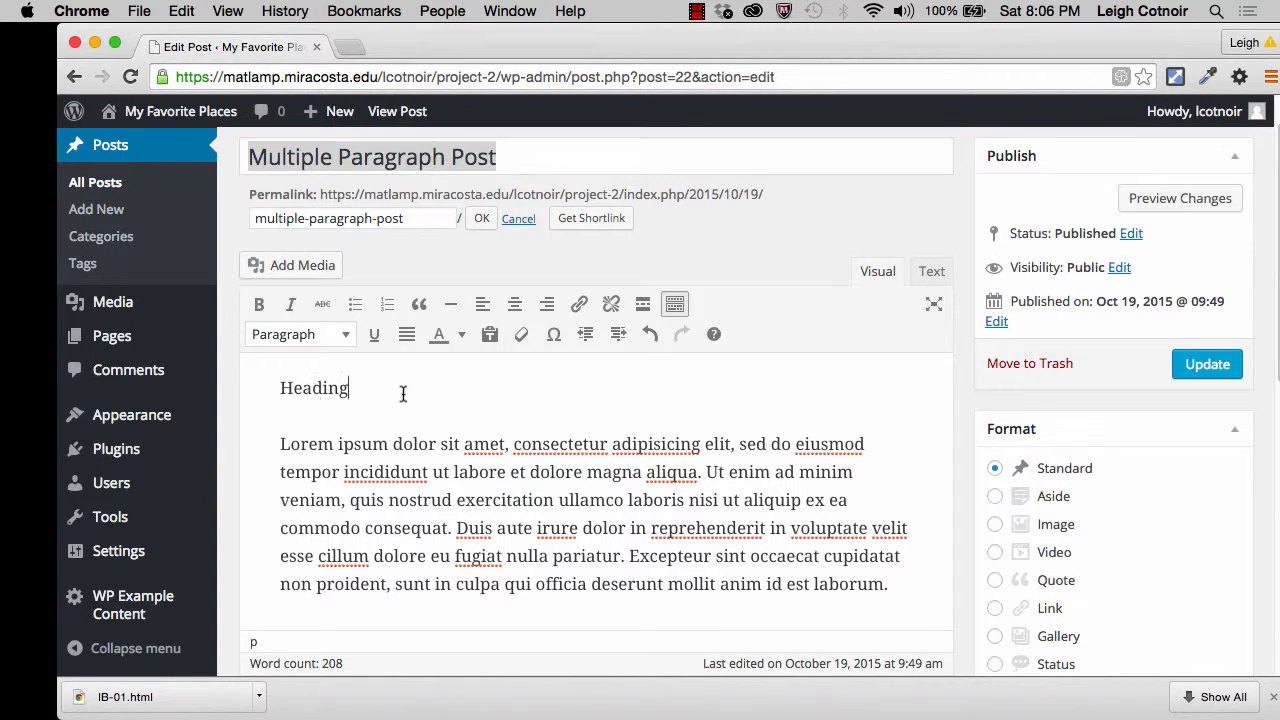
pyautogui.write(' 2')
# Try to apply the Heading 2 format in the post body, and undo the formatting
pyautogui.moveTo(363, 388); pyautogui.dragTo(260, 388)
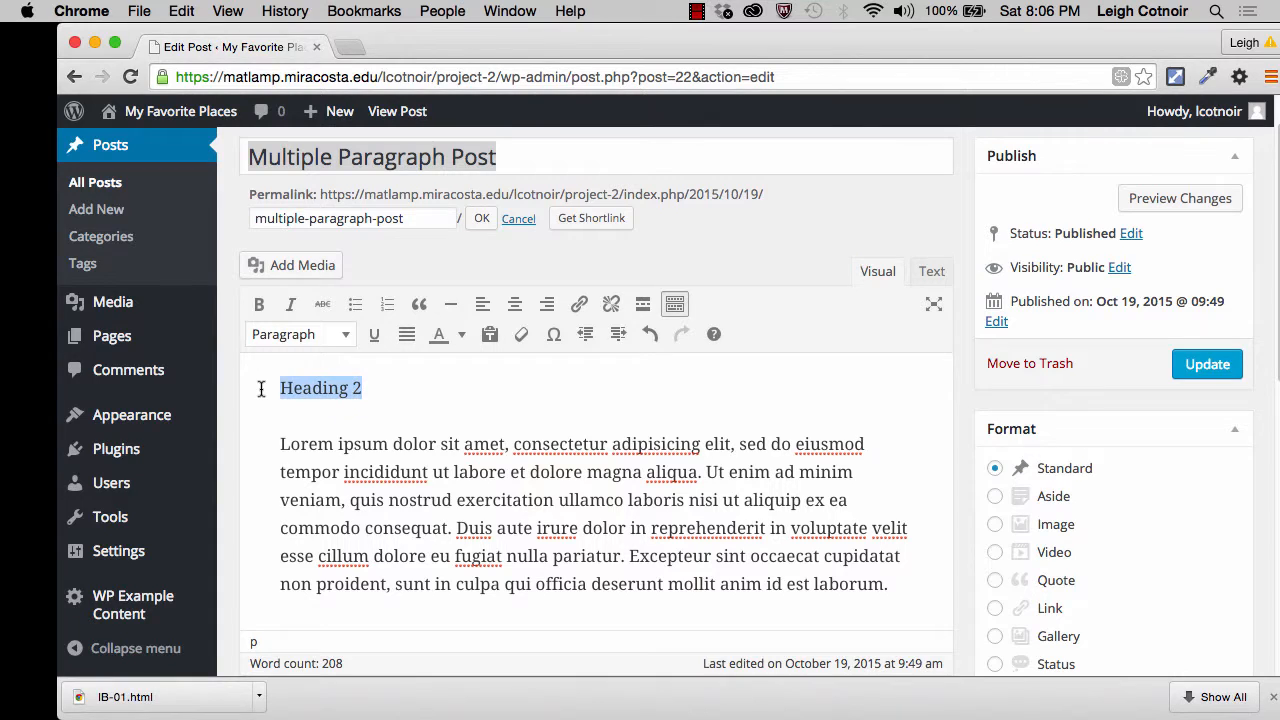
pyautogui.click(331, 338)
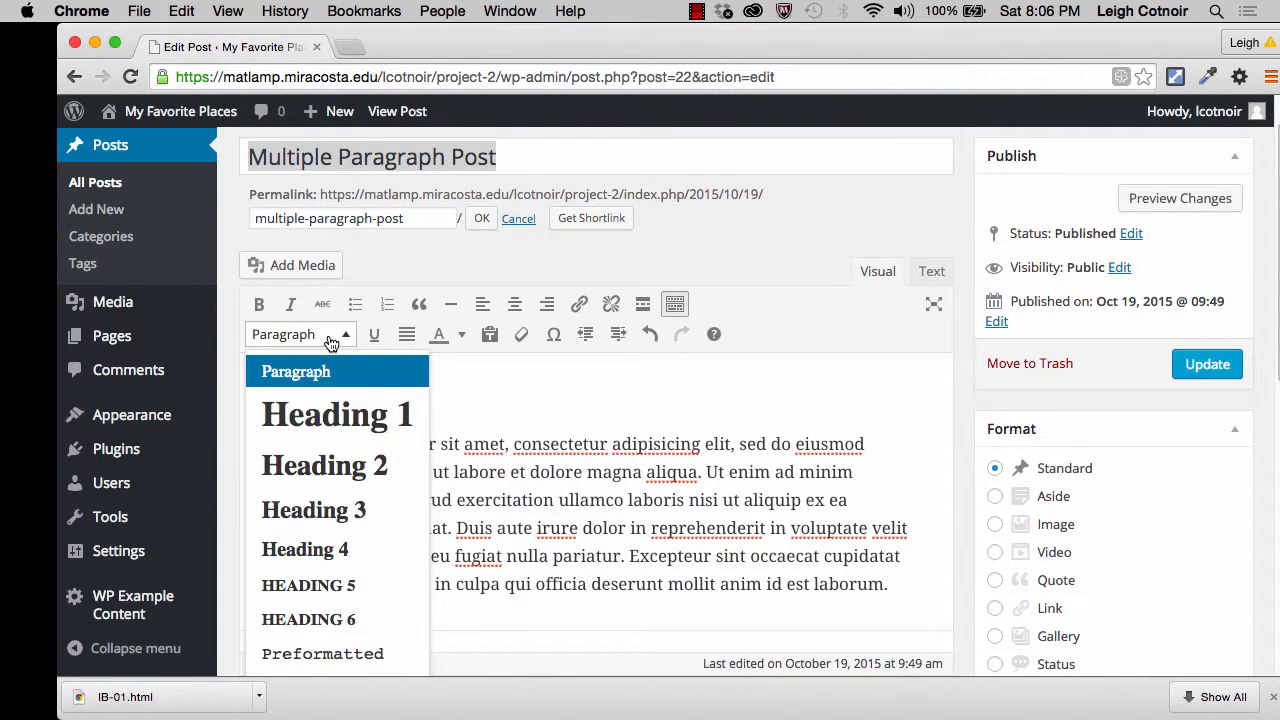
pyautogui.click(571, 421)
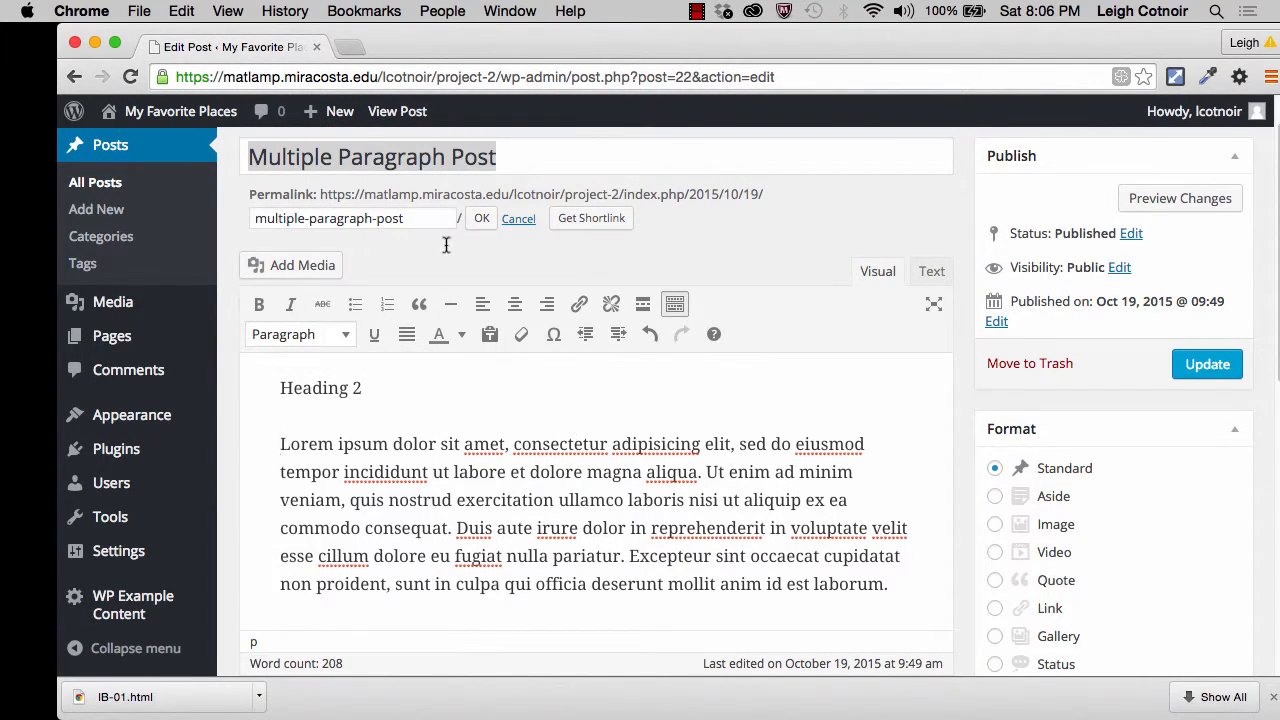
pyautogui.click(323, 336)
pyautogui.click(324, 468)
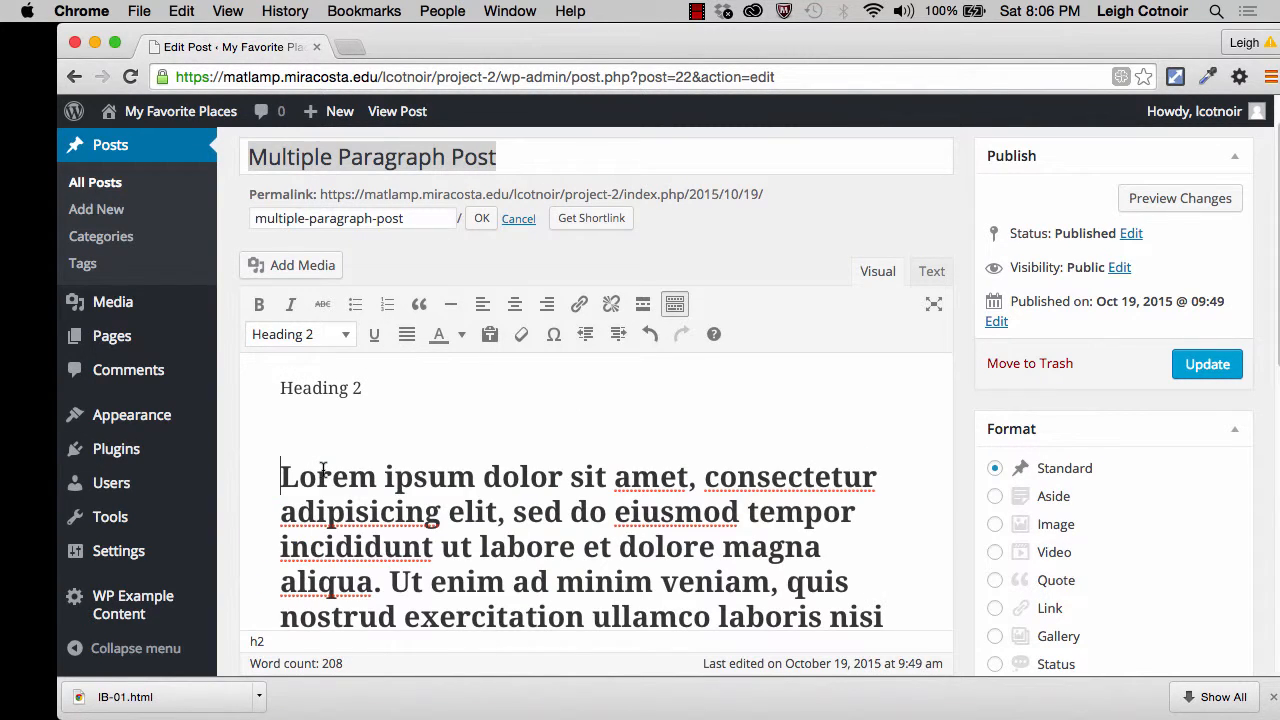
pyautogui.press('super+z')
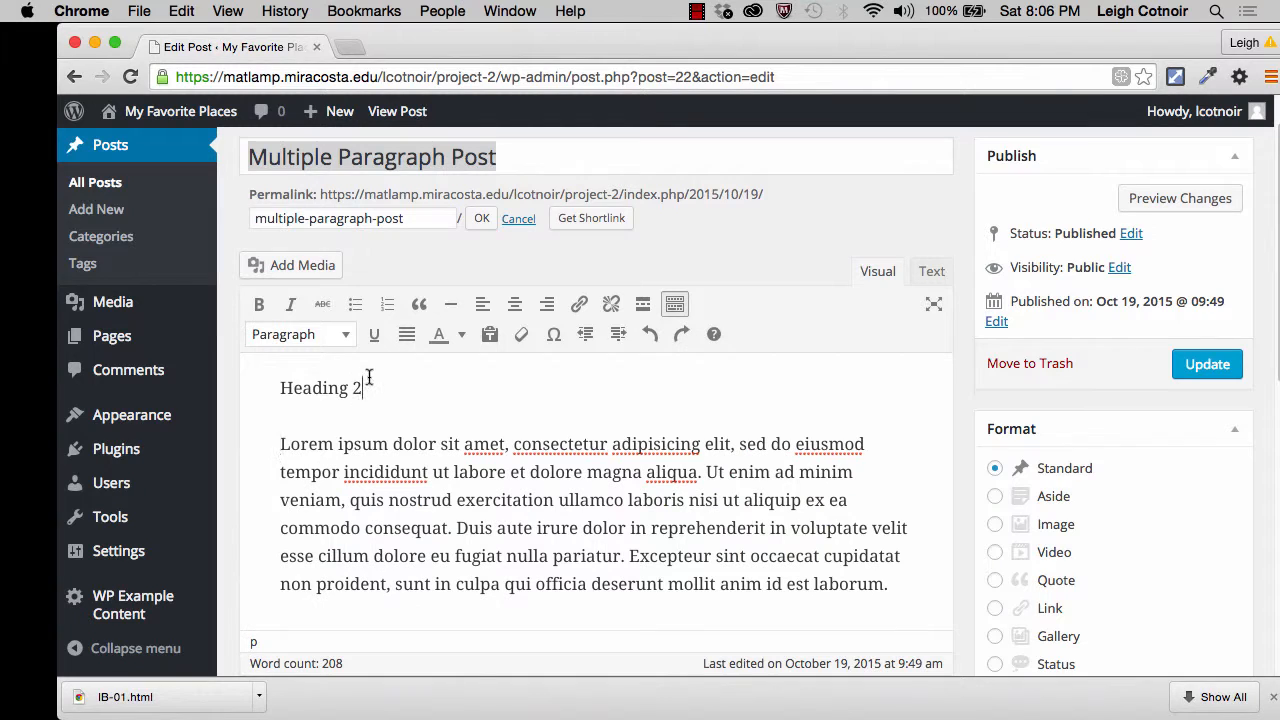
# Format the "Heading 2" line at the start of the post body as Heading 2
pyautogui.moveTo(365, 386); pyautogui.dragTo(241, 380)
pyautogui.click(300, 334)
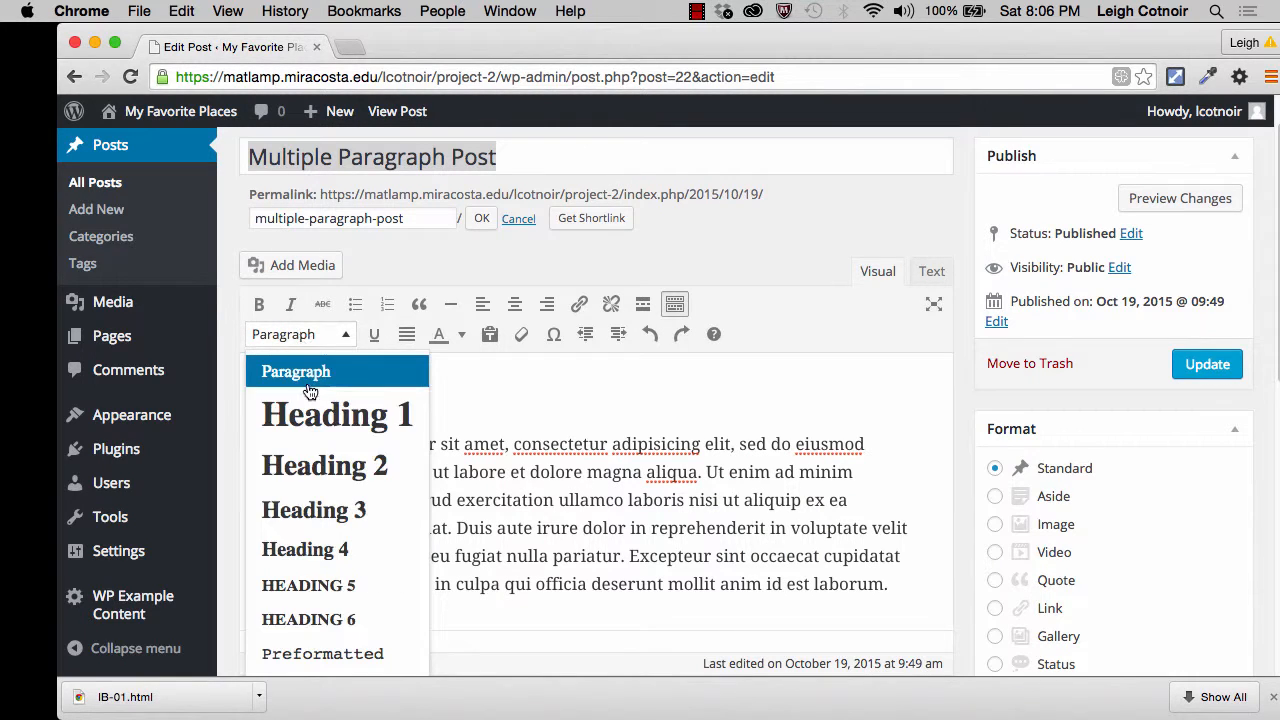
pyautogui.click(333, 468)
pyautogui.click(495, 389)
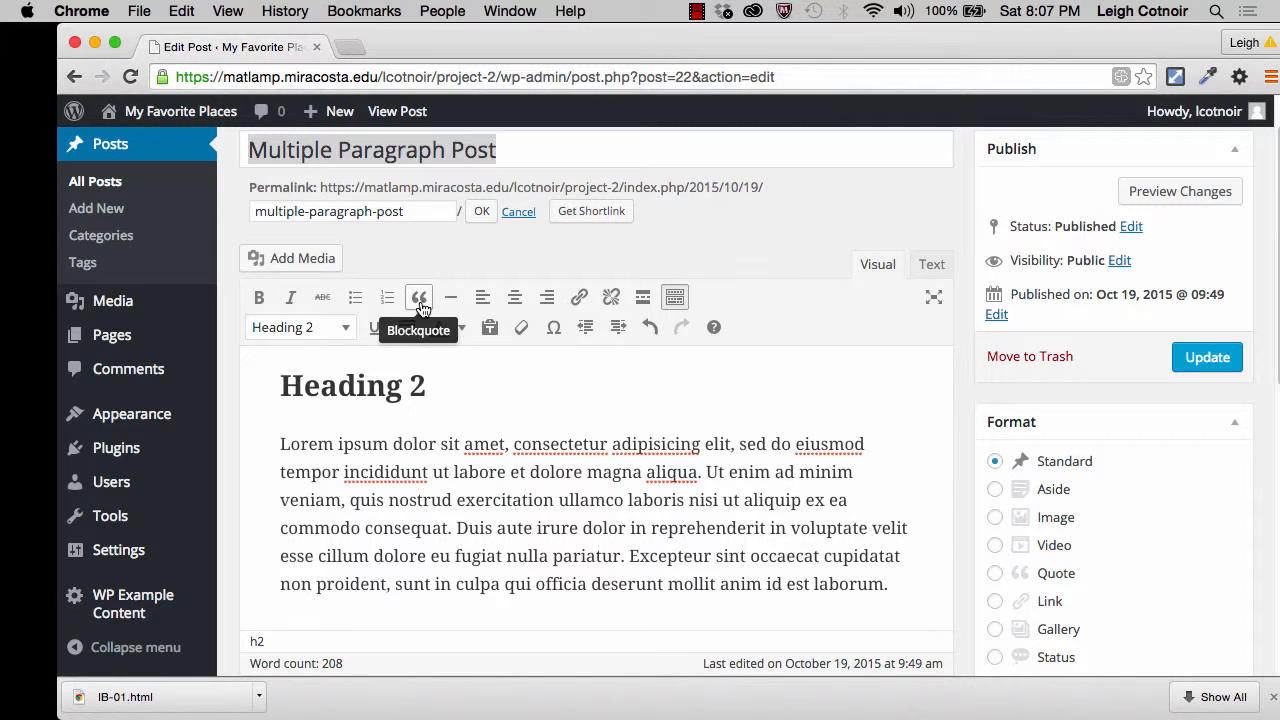
# Format the second paragraph of the post body as a blockquote
pyautogui.scroll(-5, 364, 585)
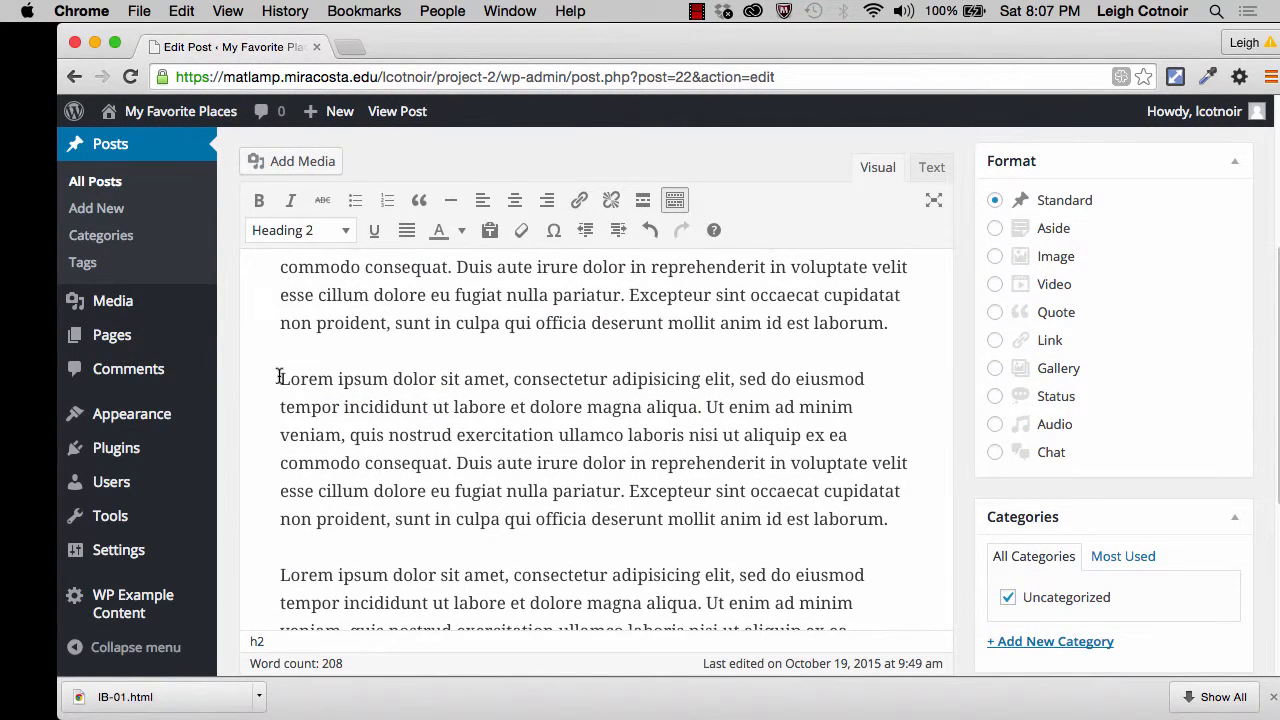
pyautogui.moveTo(278, 377); pyautogui.dragTo(950, 548)
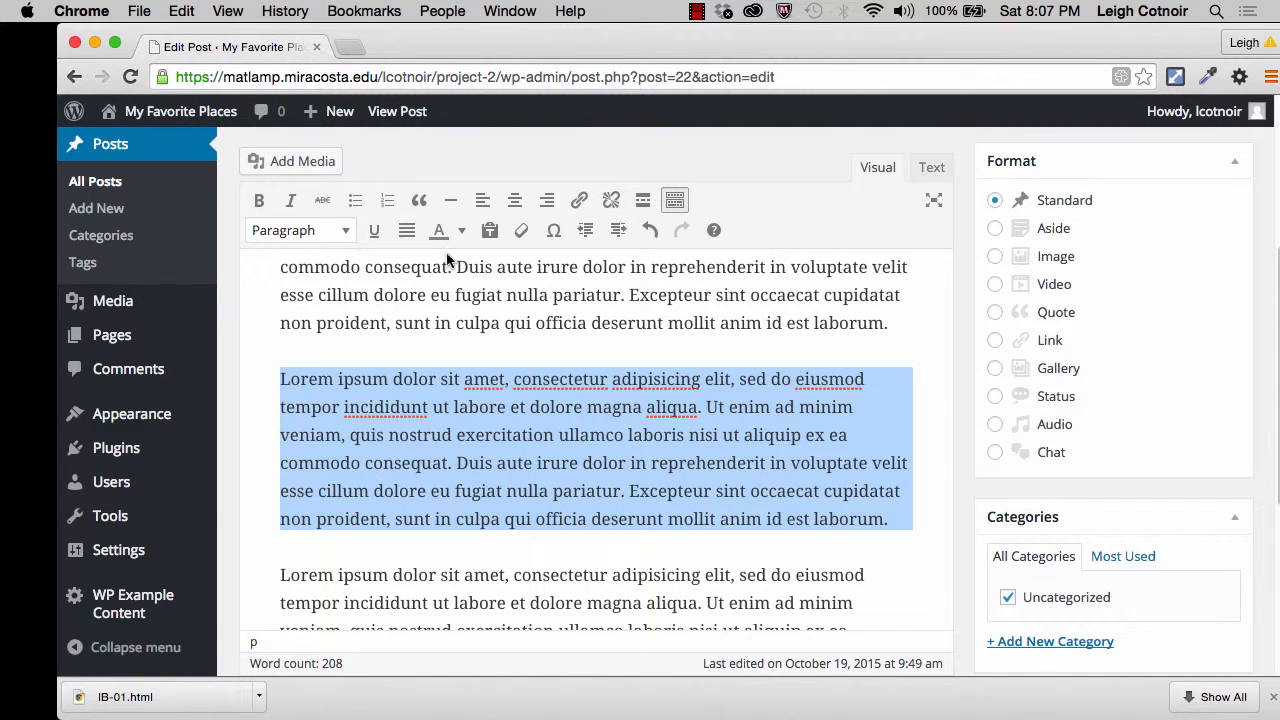
pyautogui.click(418, 201)
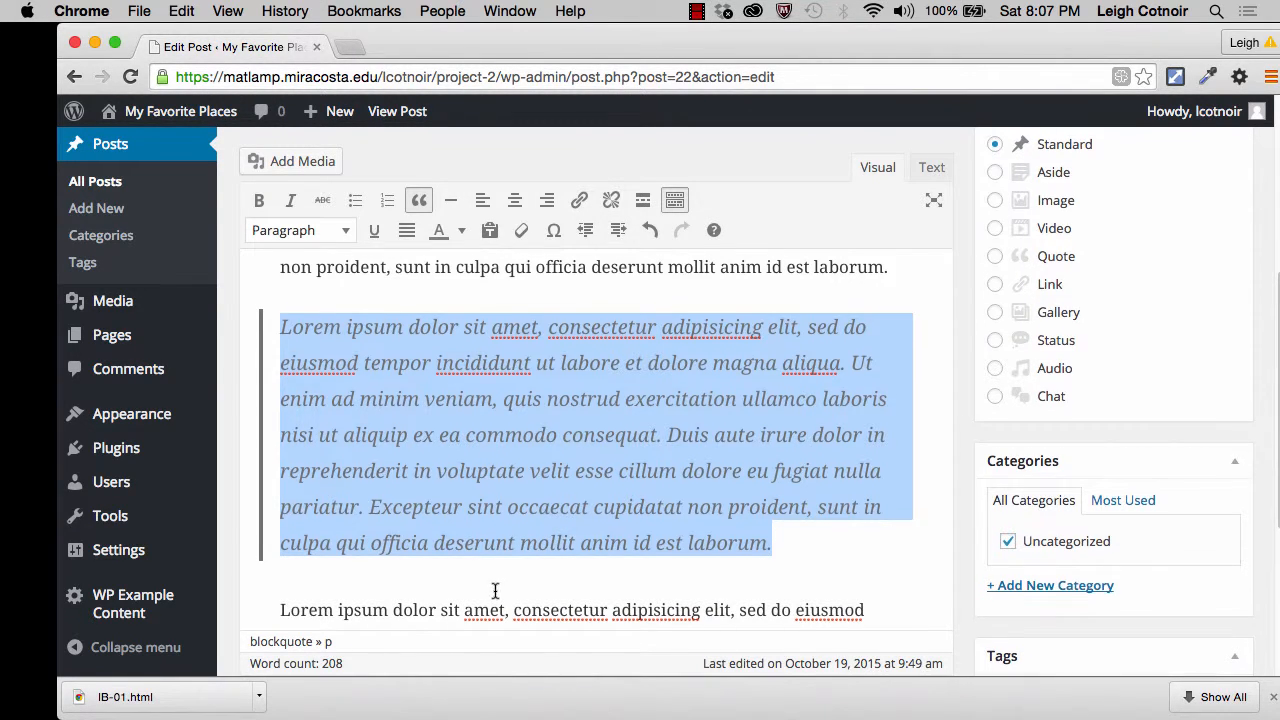
pyautogui.scroll(-5, 494, 595)
# Insert a horizontal line after the first paragraph and another one after the blockquote
pyautogui.scroll(5, 494, 597)
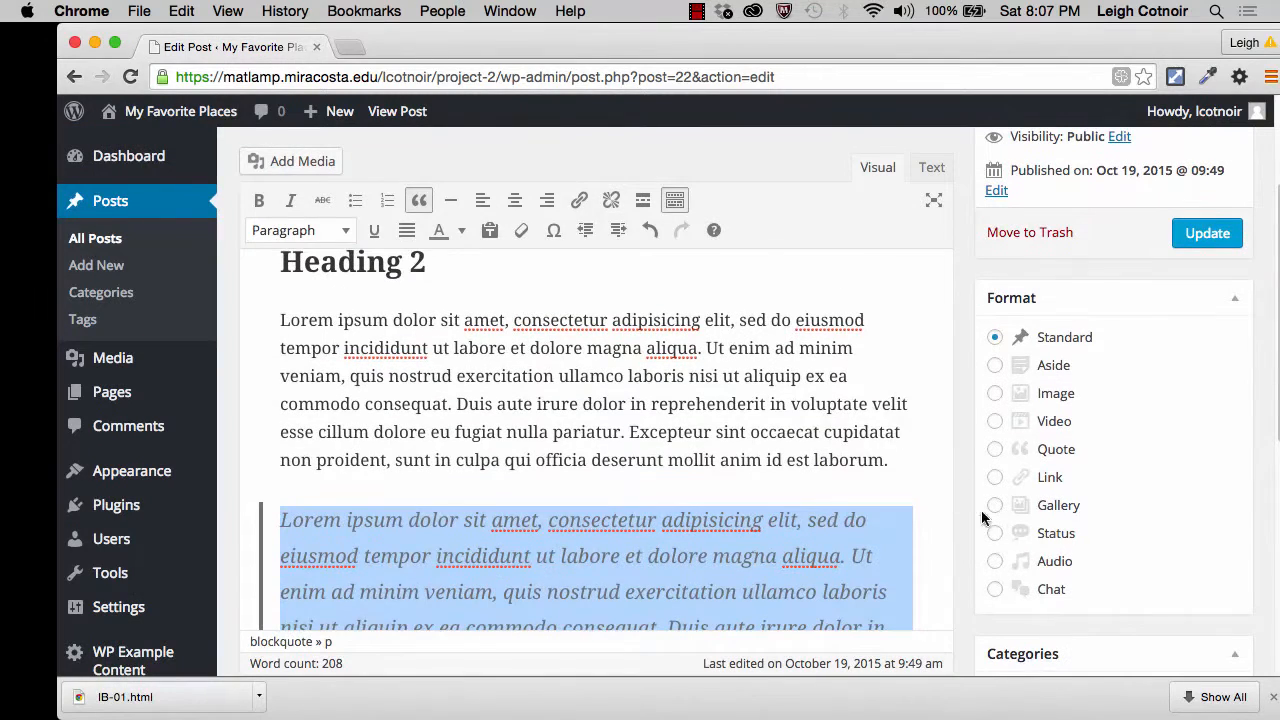
pyautogui.click(908, 451)
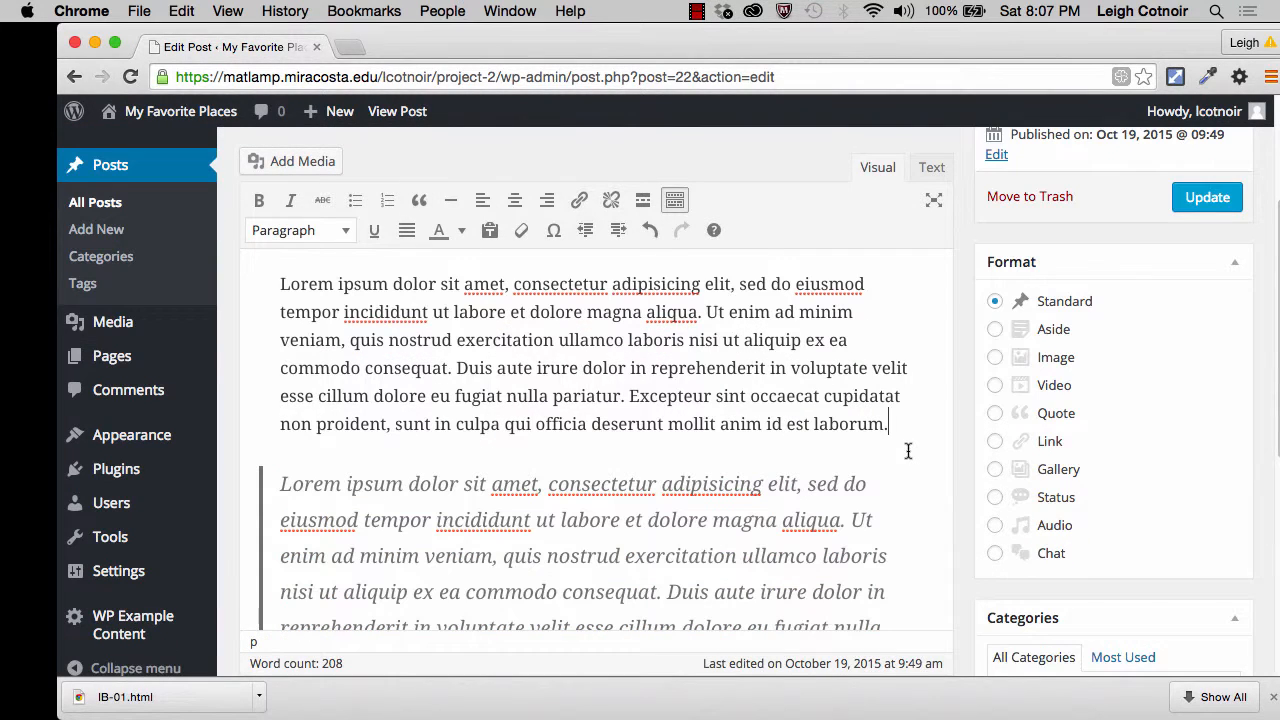
pyautogui.click(451, 201)
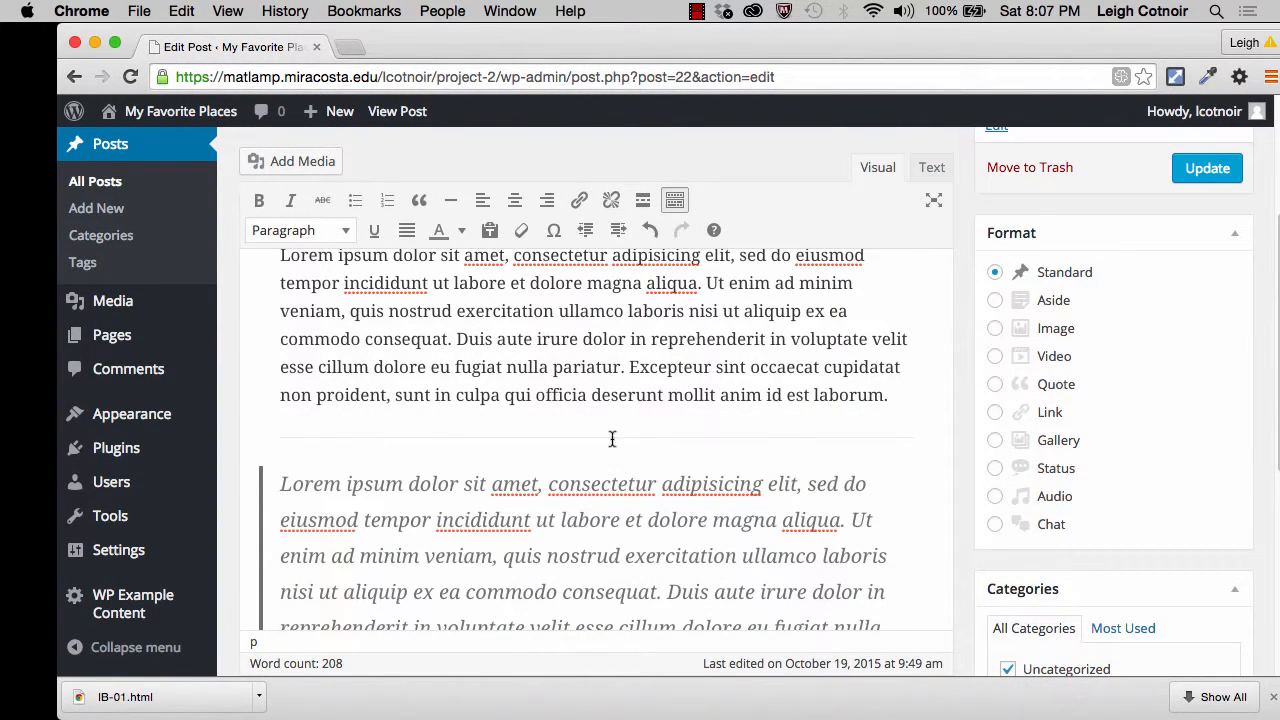
pyautogui.scroll(-4, 795, 449)
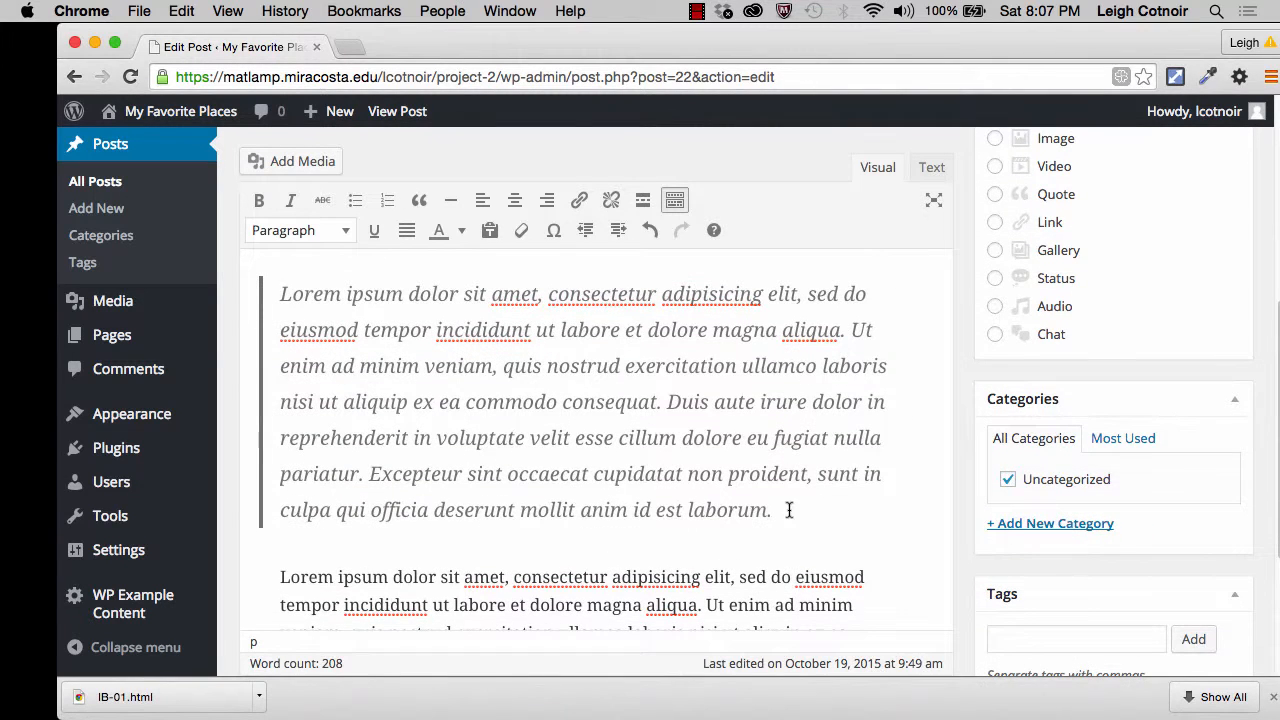
pyautogui.click(453, 205)
pyautogui.scroll(3, 558, 362)
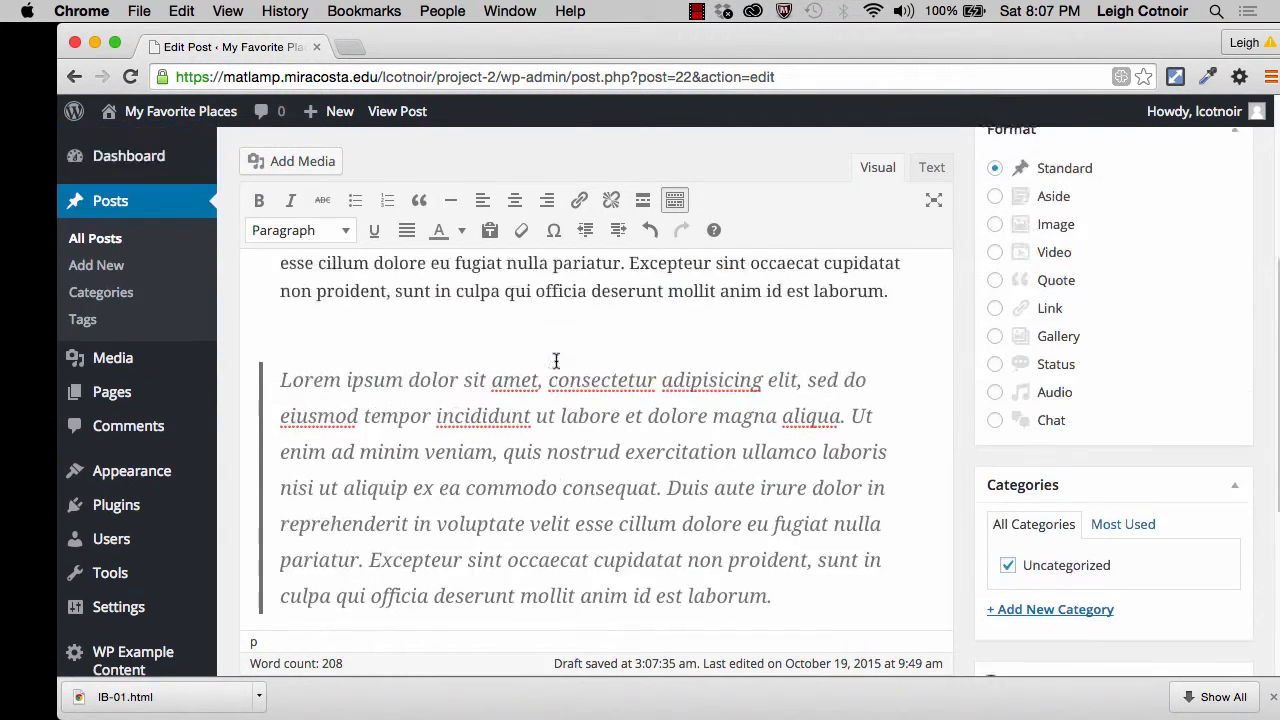
pyautogui.scroll(2, 556, 361)
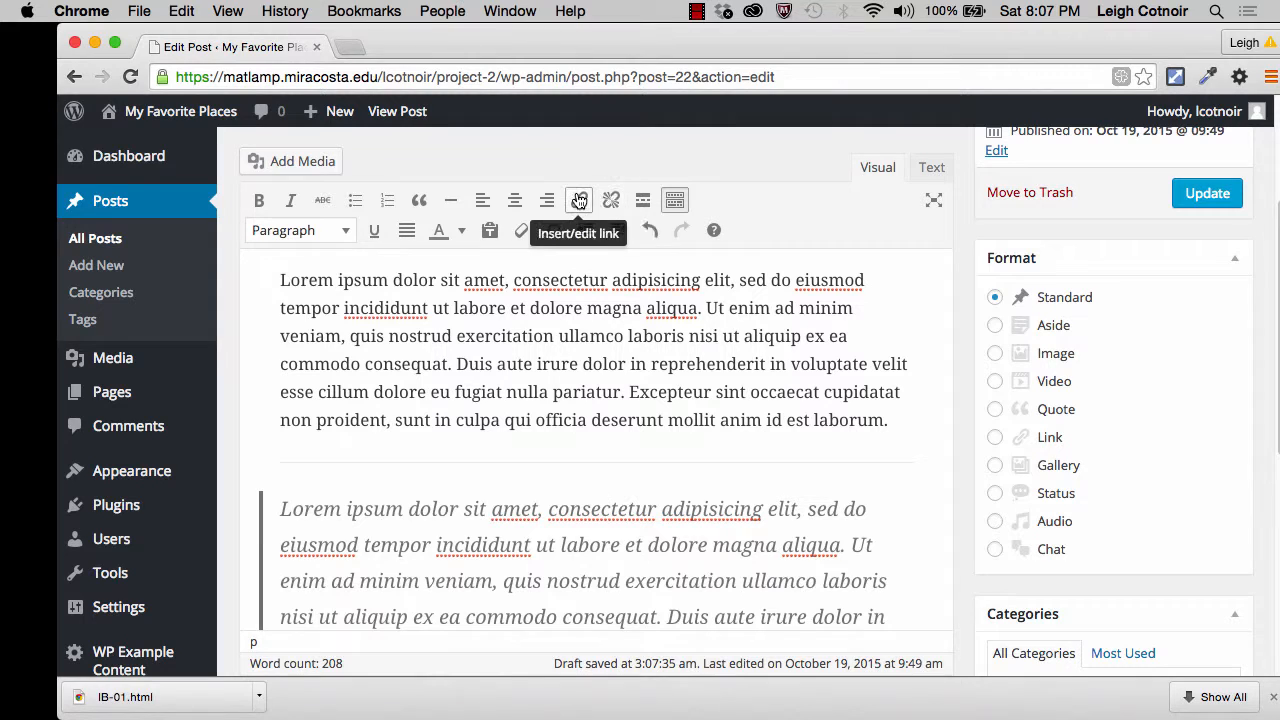
# Link the word "exercitation" in the first paragraph to the existing Blockquote Post, found by searching the site content for "blockquote"
pyautogui.doubleClick(484, 334)
pyautogui.click(580, 201)
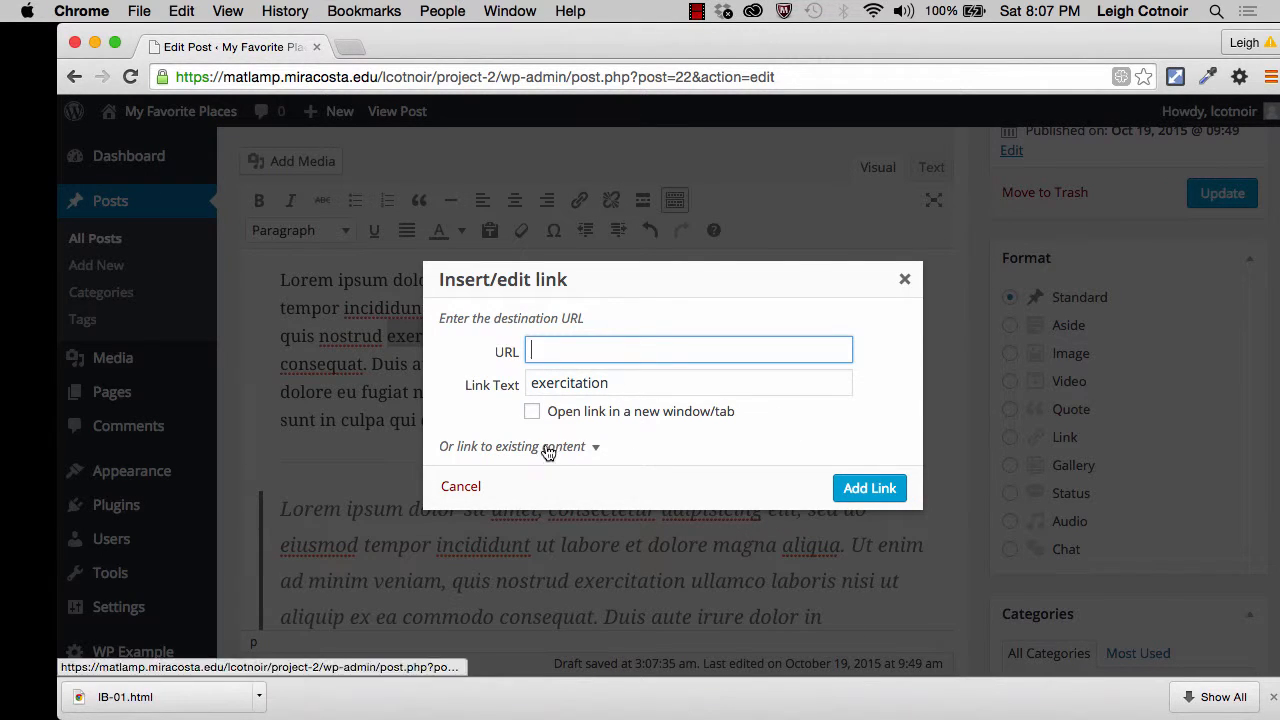
pyautogui.click(512, 450)
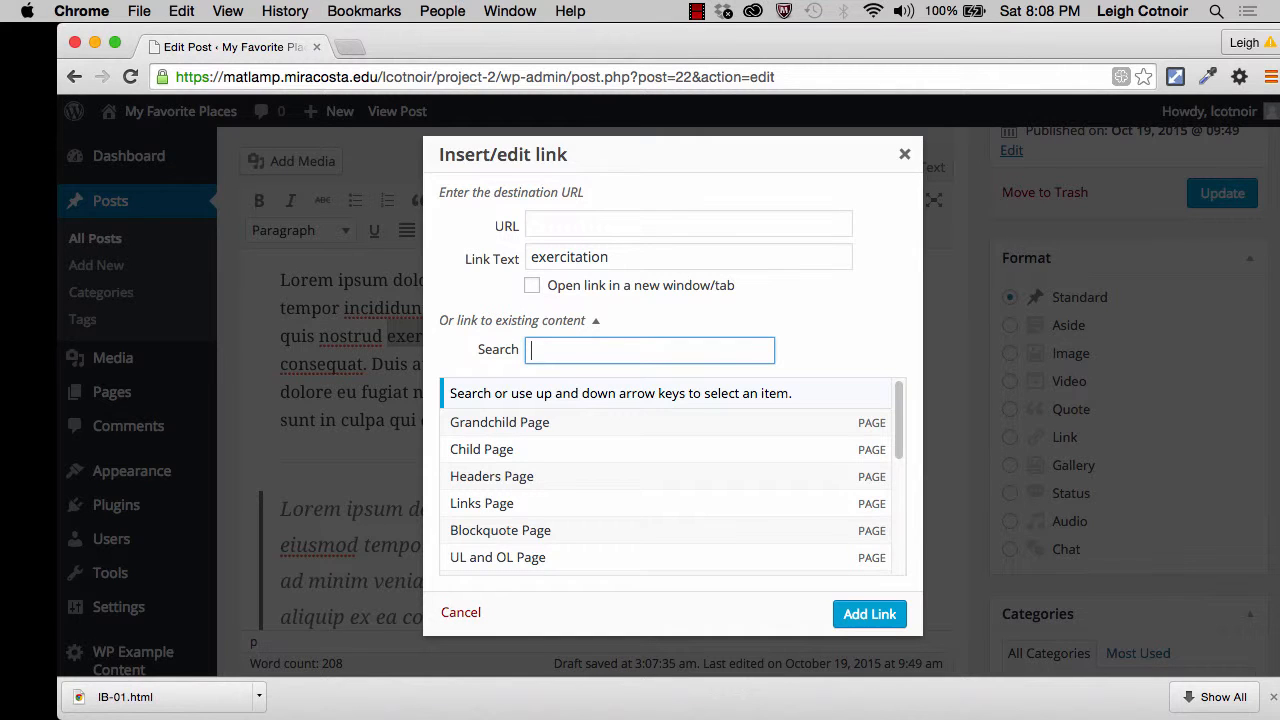
pyautogui.write('blockquote')
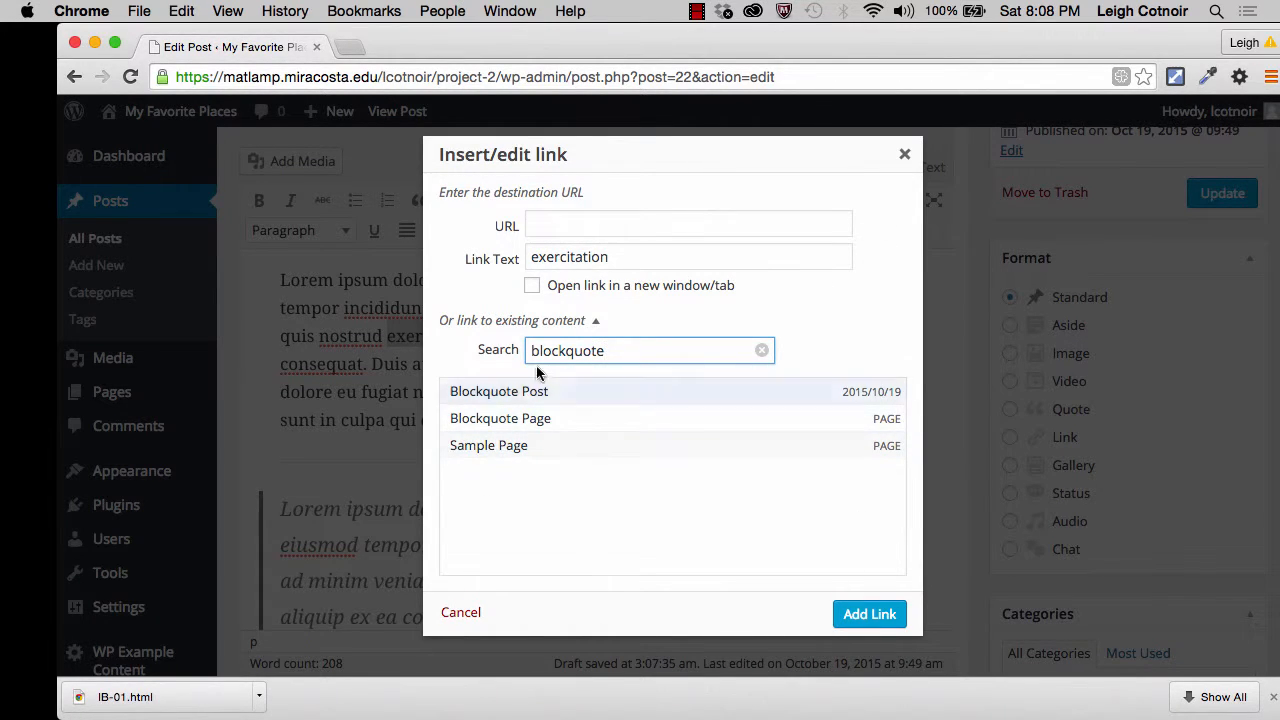
pyautogui.click(525, 394)
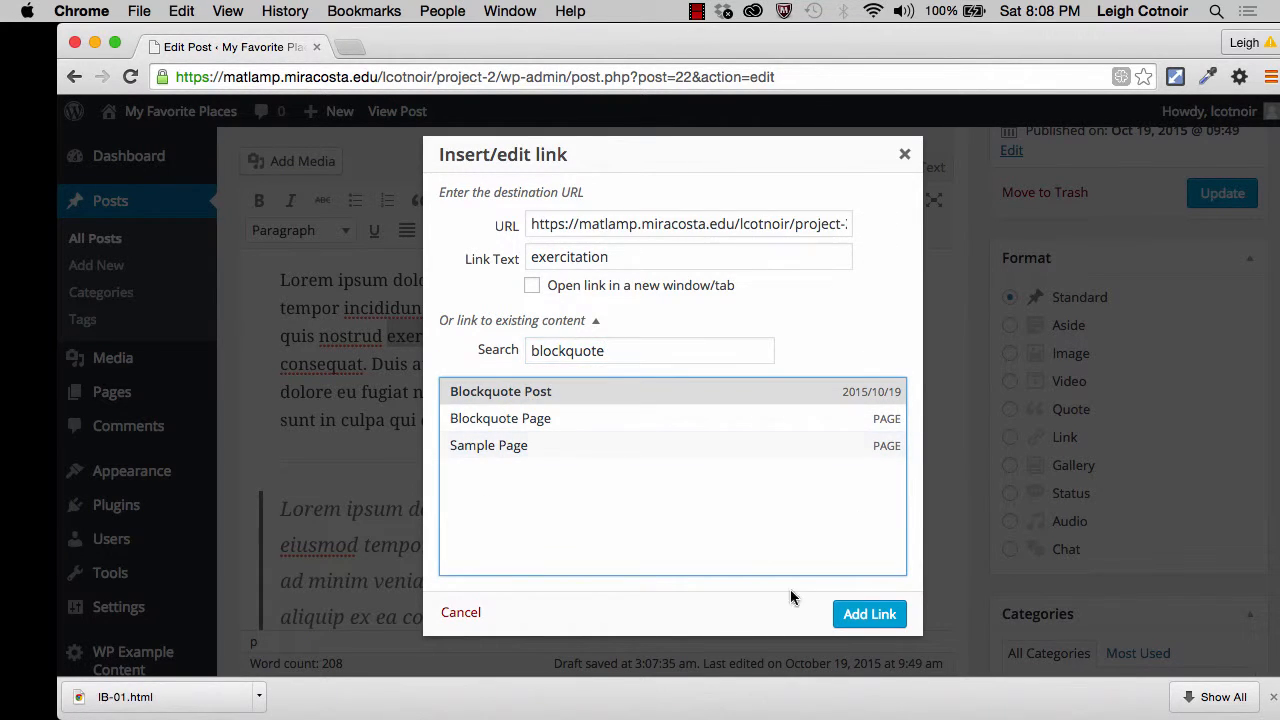
pyautogui.click(870, 616)
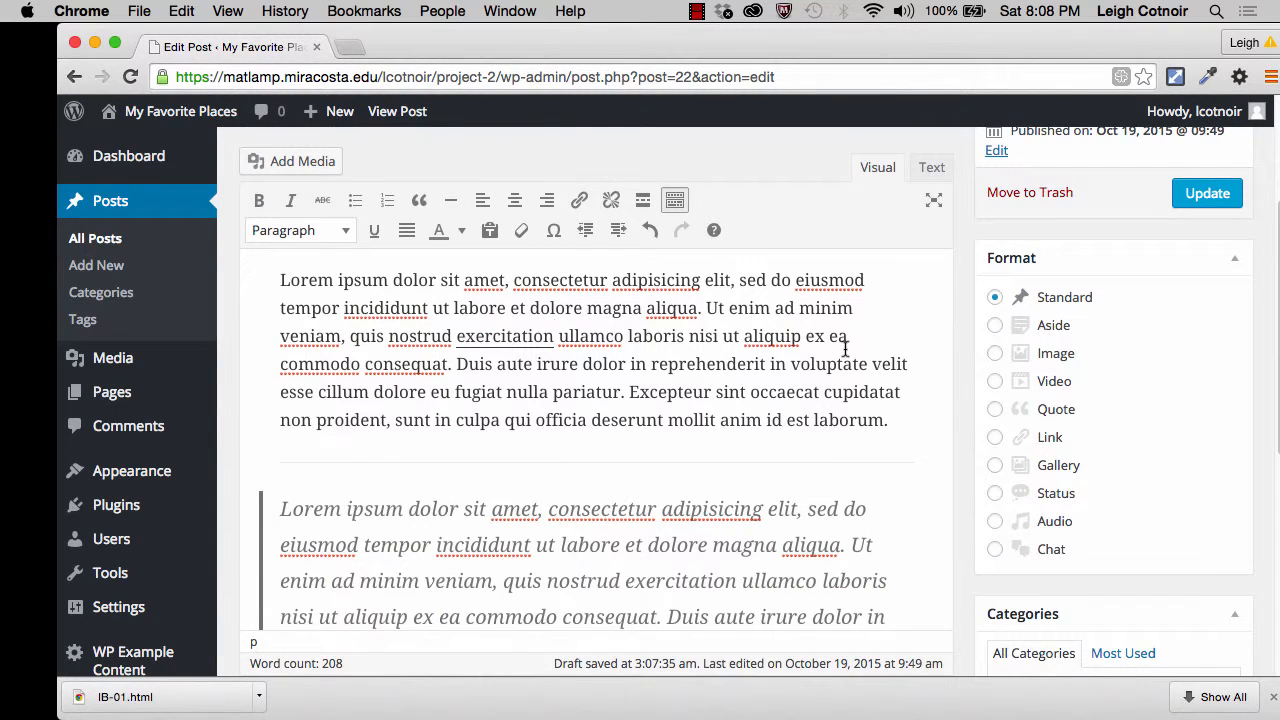
# Remove the link from the word "exercitation" in the first paragraph
pyautogui.scroll(3, 845, 345)
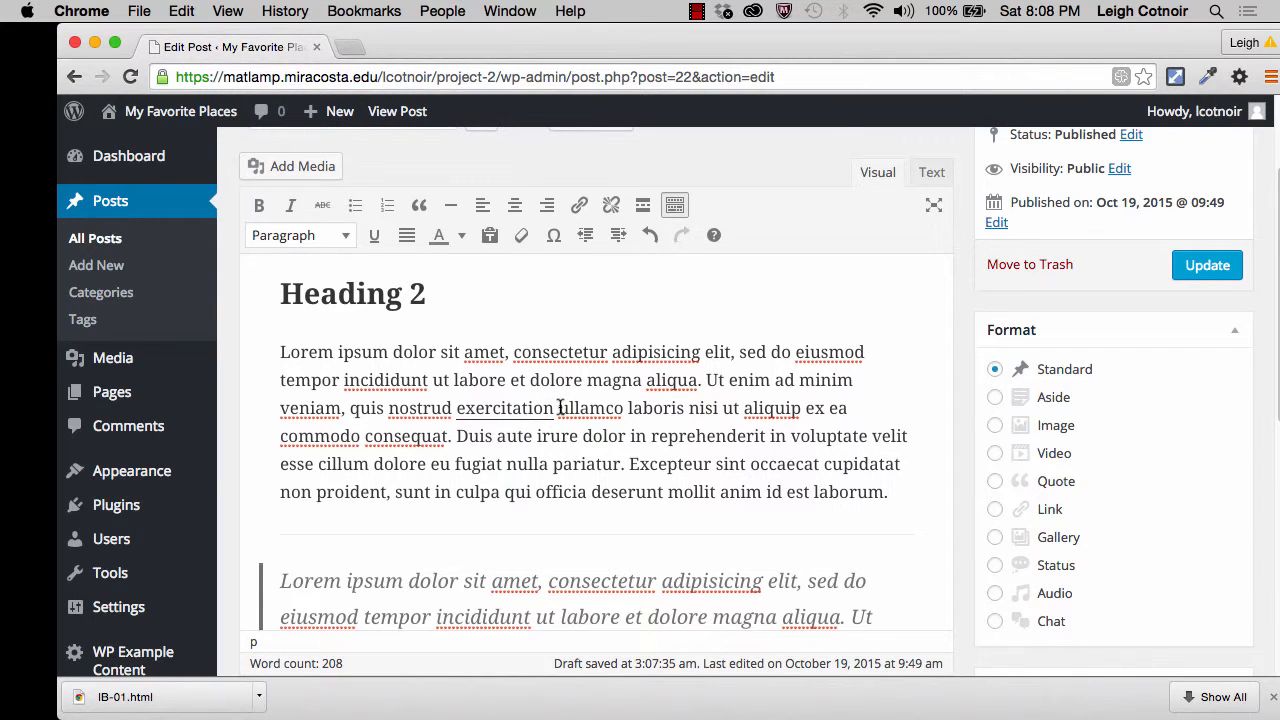
pyautogui.moveTo(555, 410); pyautogui.dragTo(461, 408)
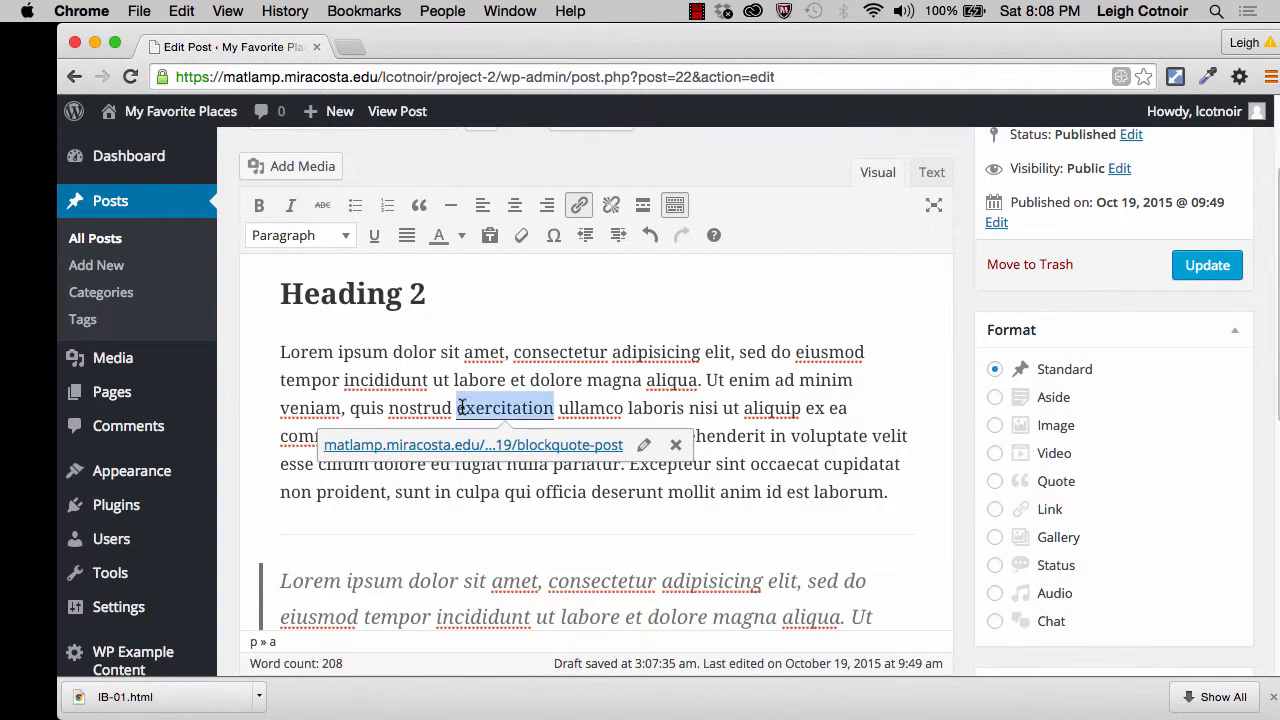
pyautogui.tripleClick(461, 408)
pyautogui.doubleClick(507, 398)
pyautogui.click(611, 206)
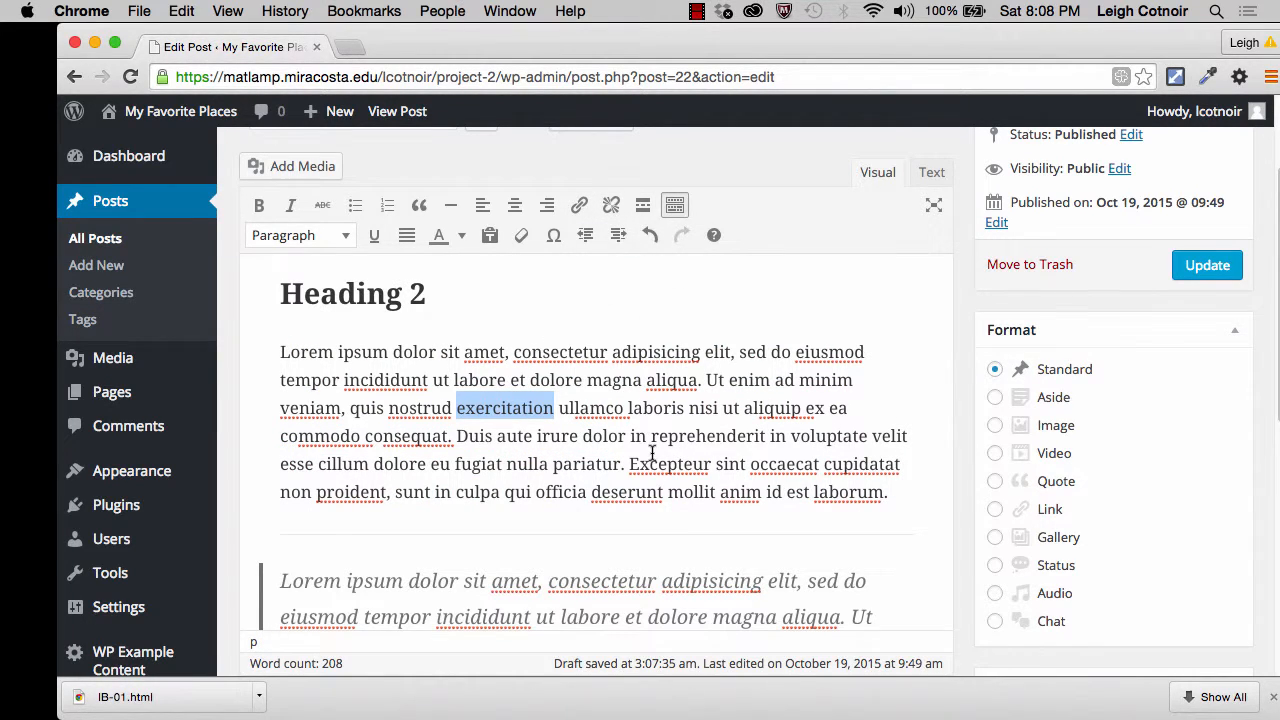
# Insert a Read More tag on a new line after the first paragraph, above the horizontal line
pyautogui.click(910, 496)
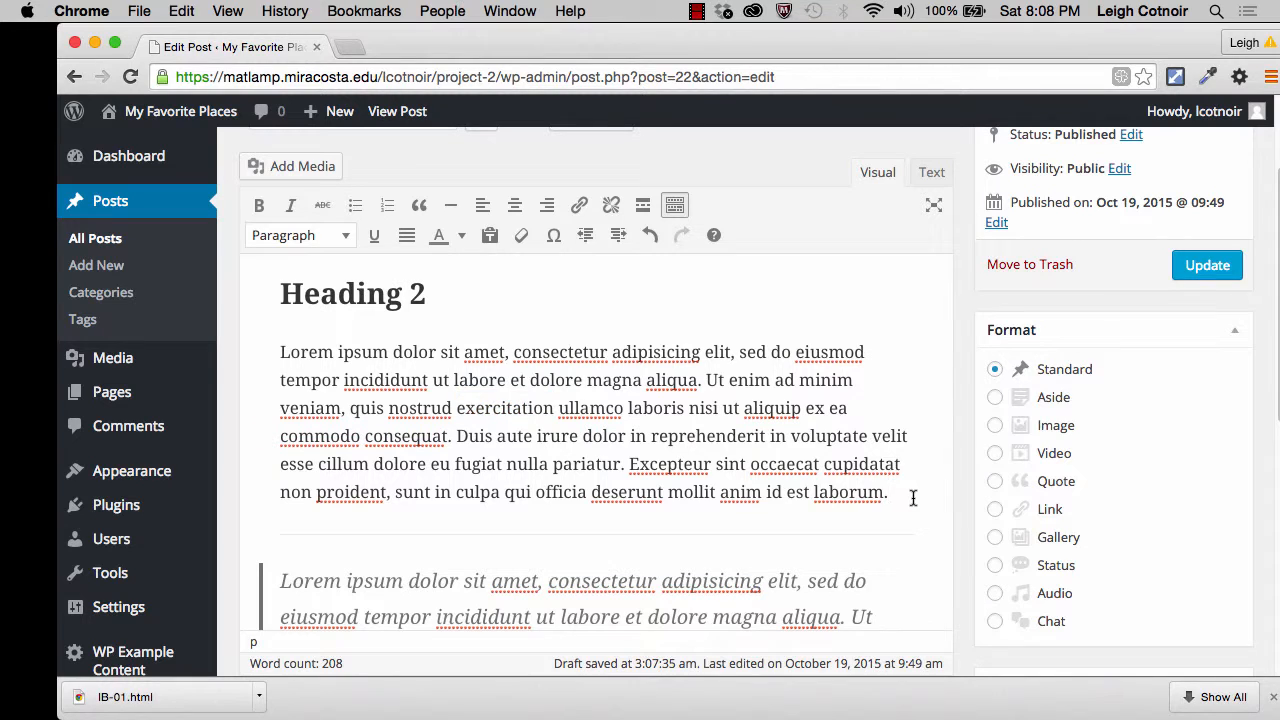
pyautogui.scroll(1, 397, 368)
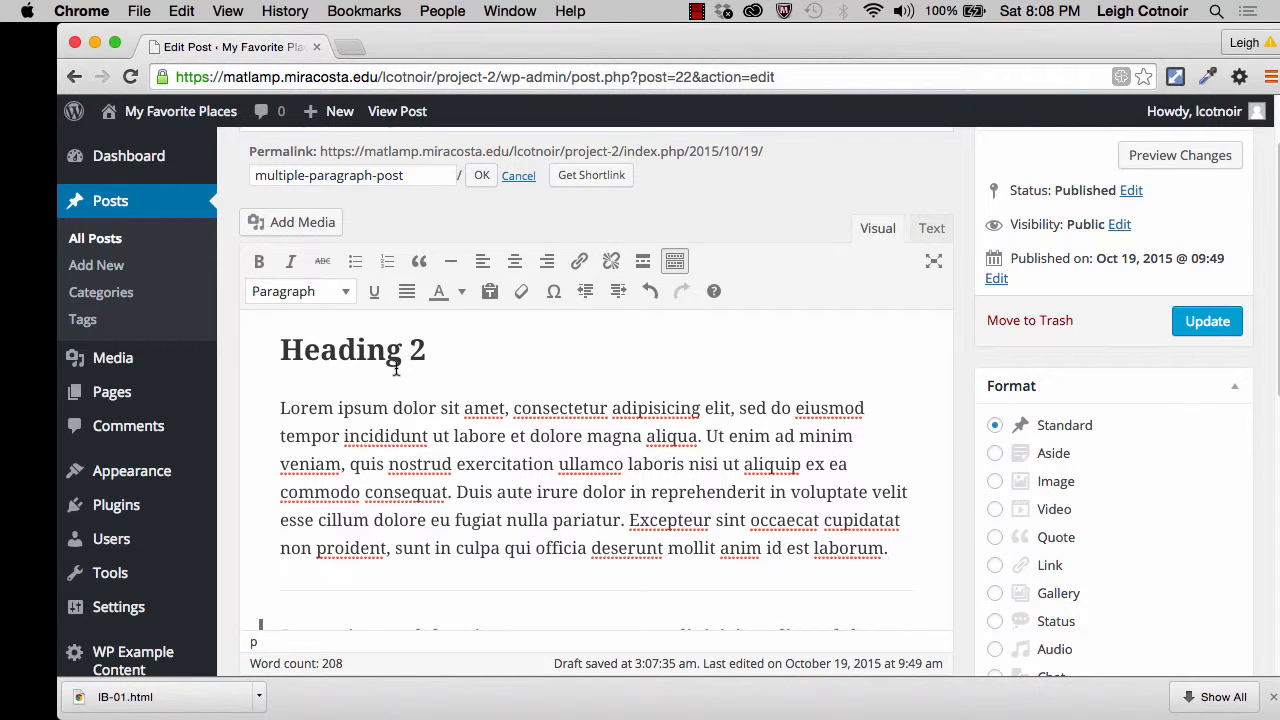
pyautogui.press('Return')
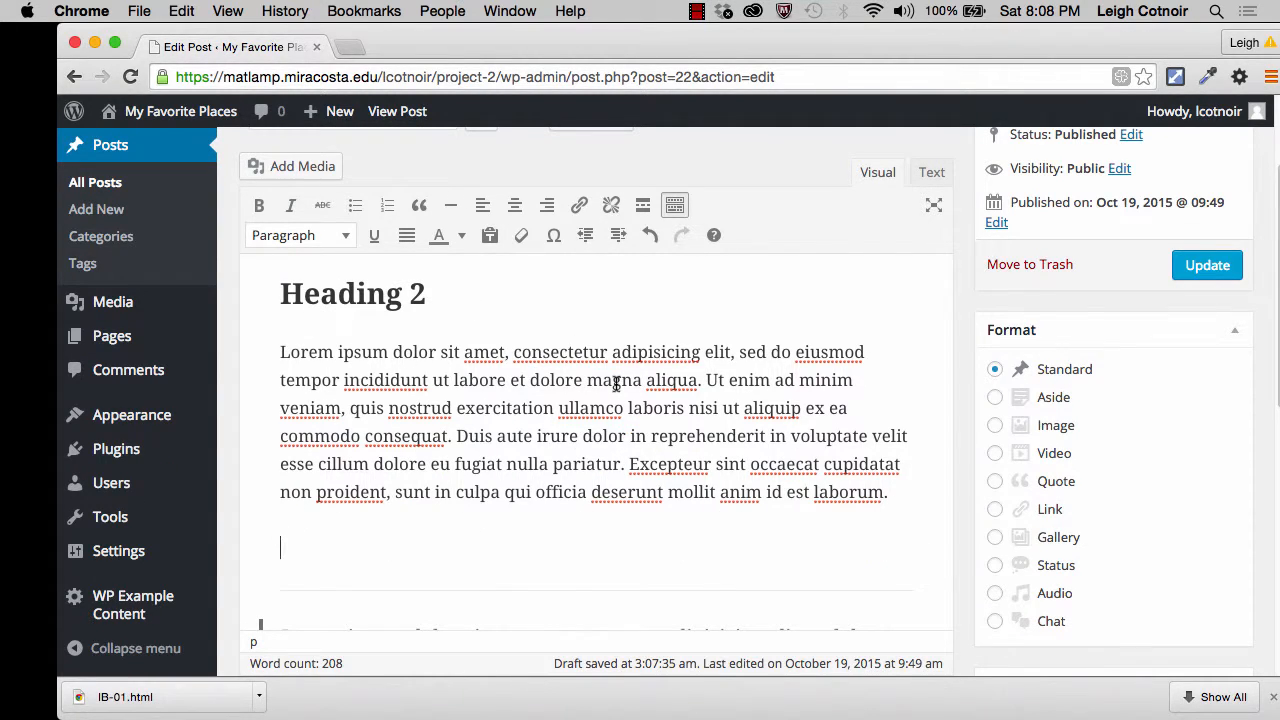
pyautogui.click(643, 206)
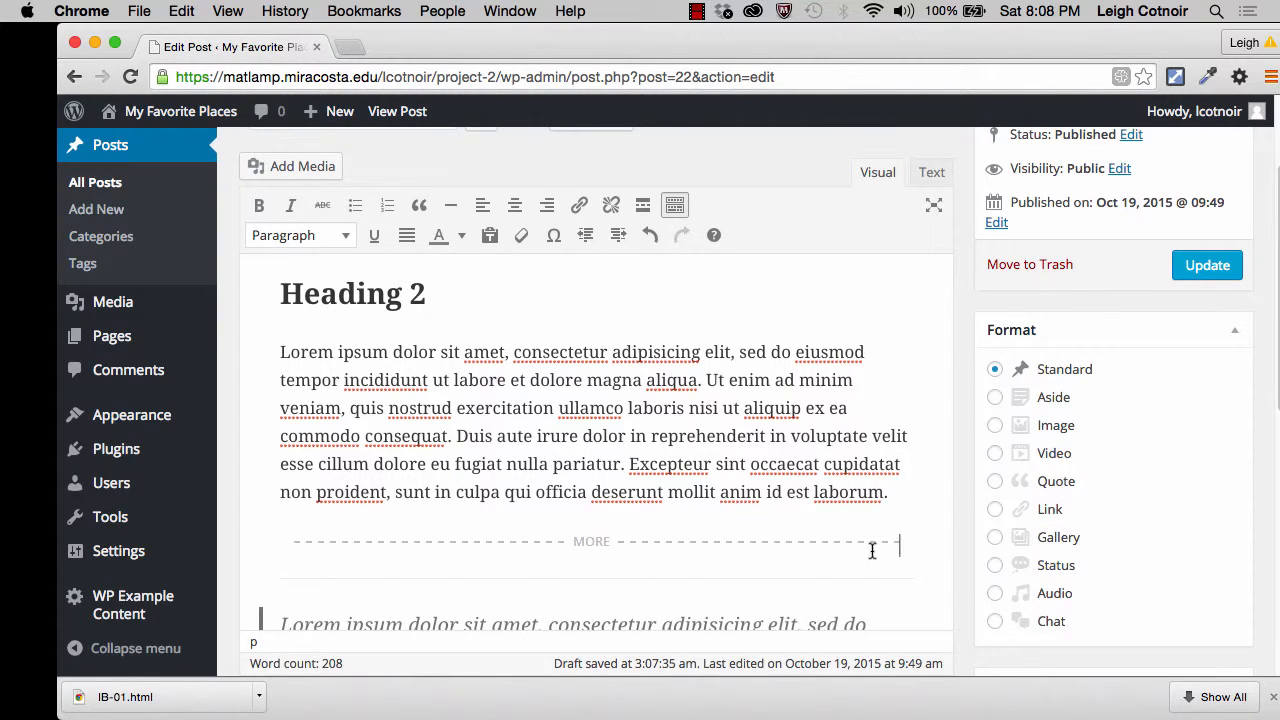
# Inspect the <!--more--> tag in the post's HTML source, and view the text colour palette back in the visual editor
pyautogui.click(931, 175)
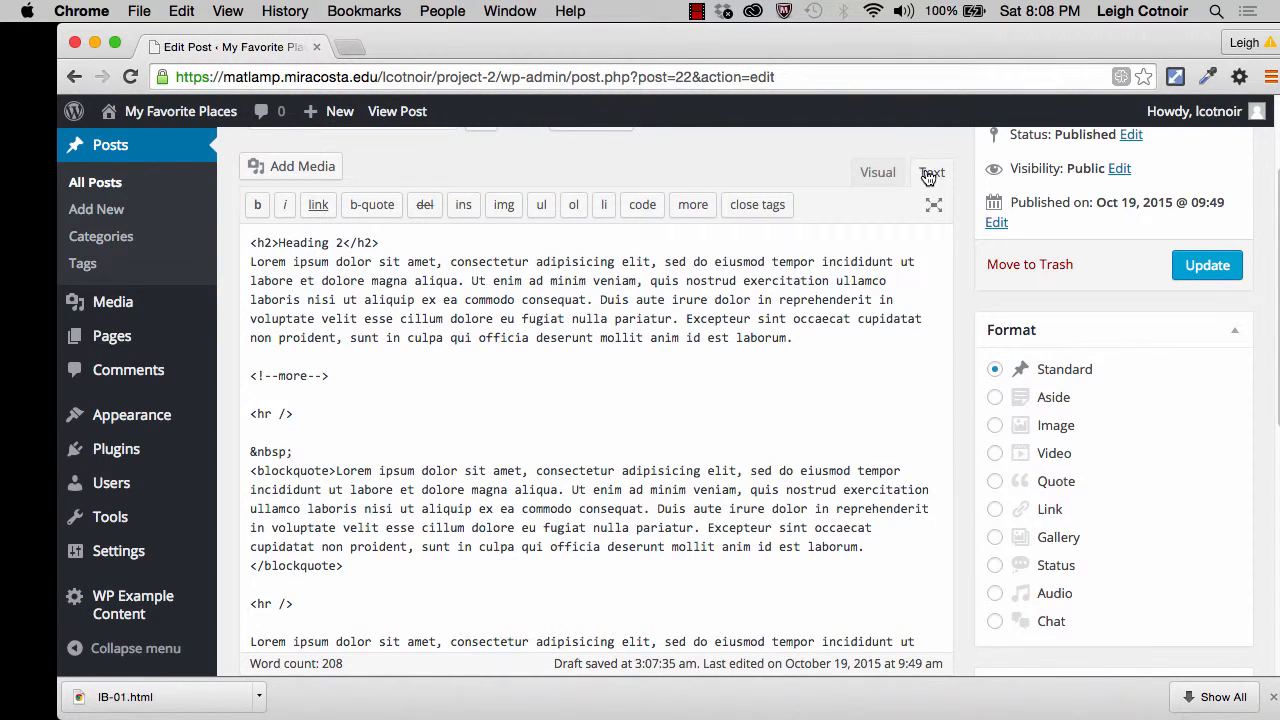
pyautogui.moveTo(331, 376); pyautogui.dragTo(231, 377)
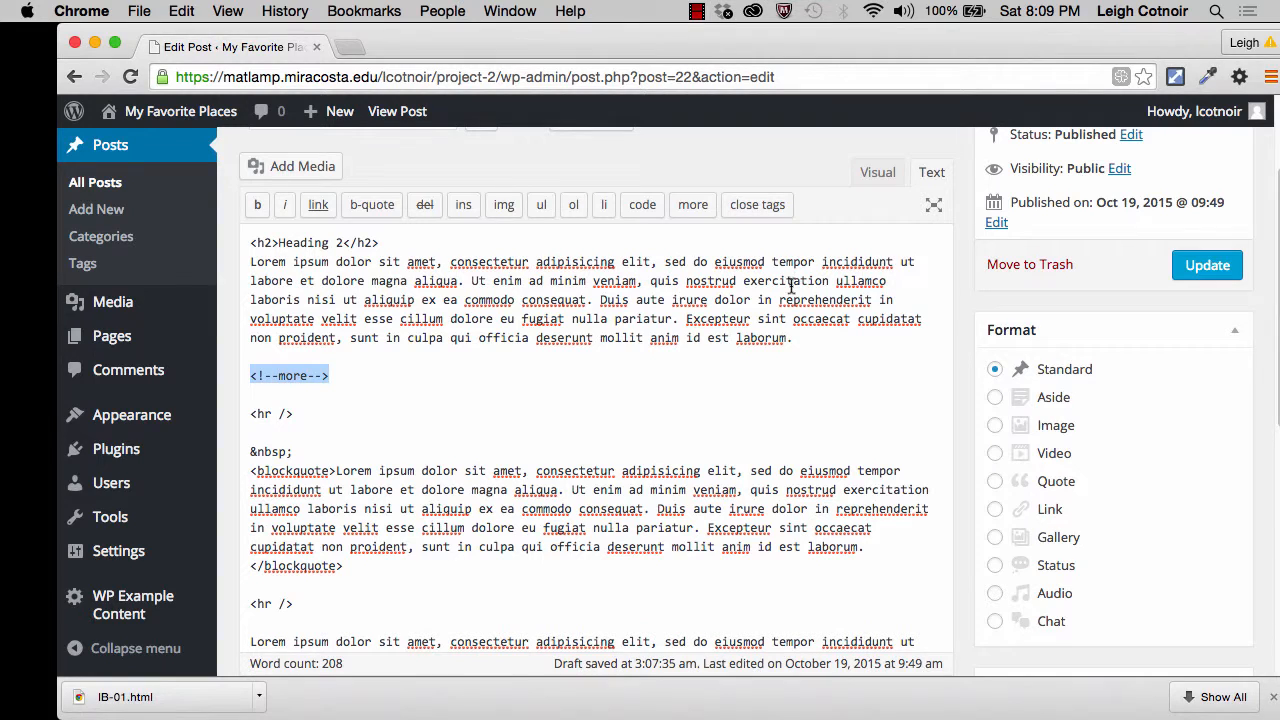
pyautogui.click(879, 174)
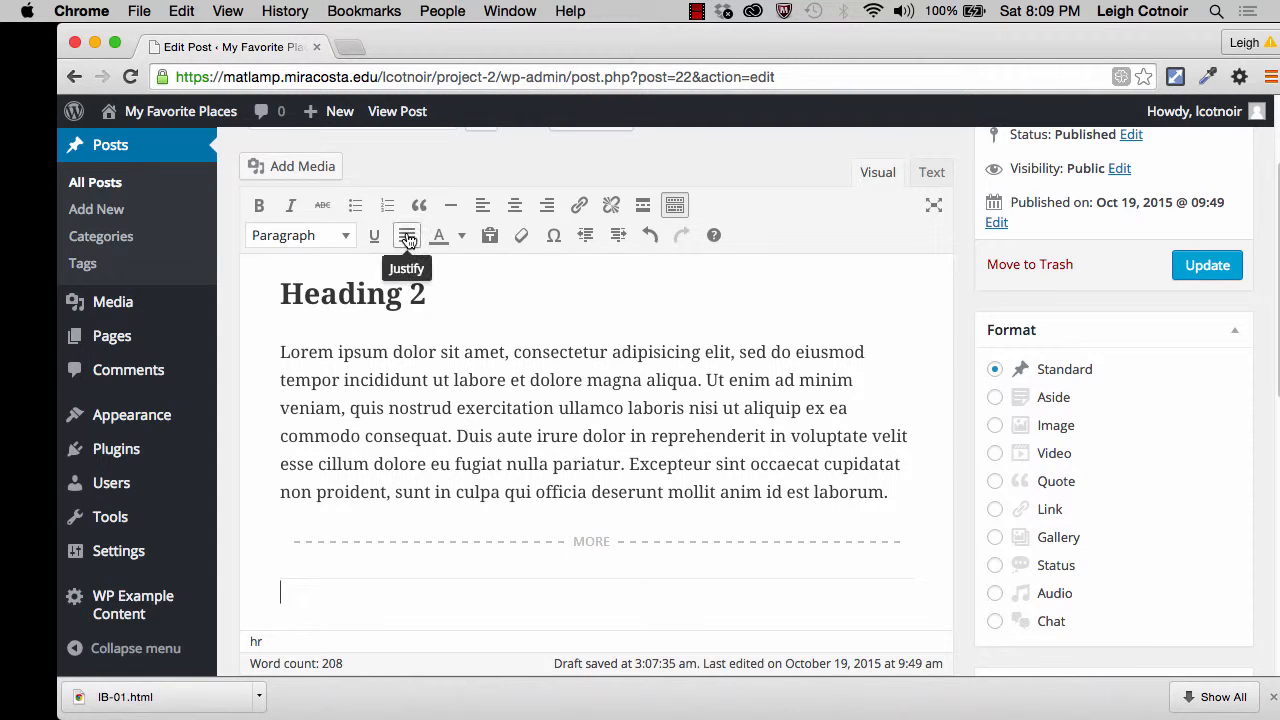
pyautogui.click(463, 238)
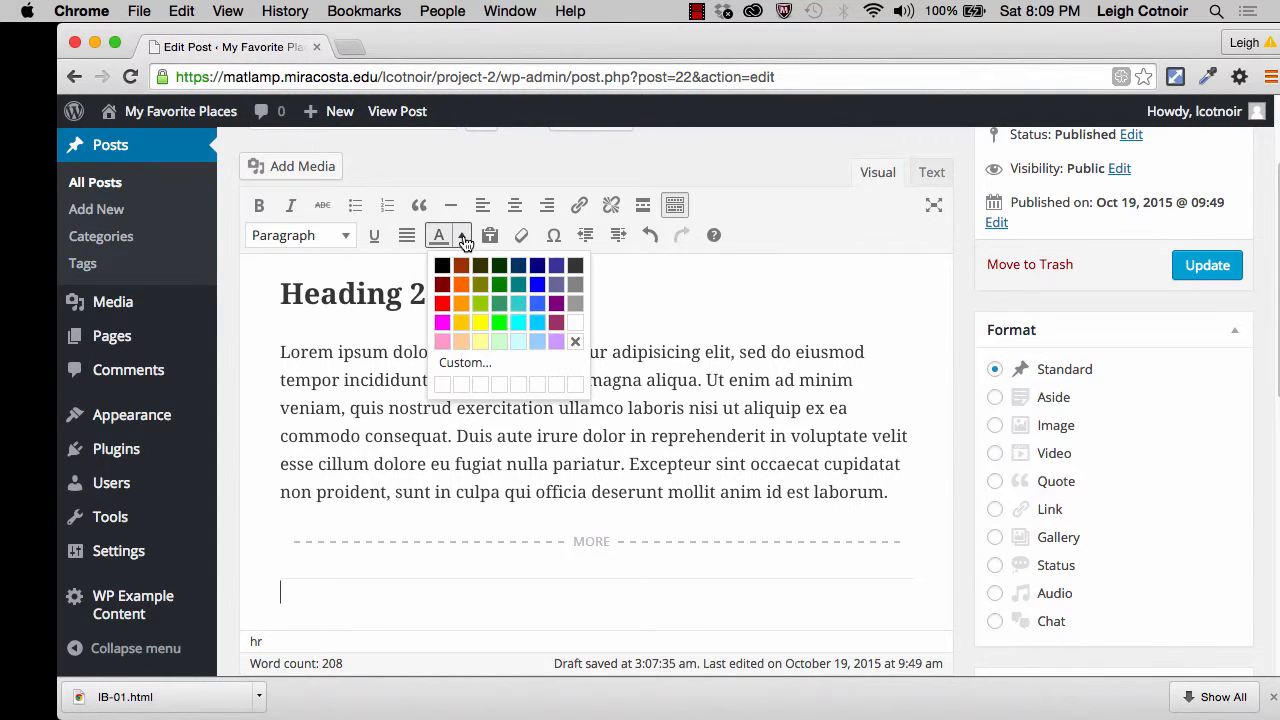
pyautogui.click(463, 238)
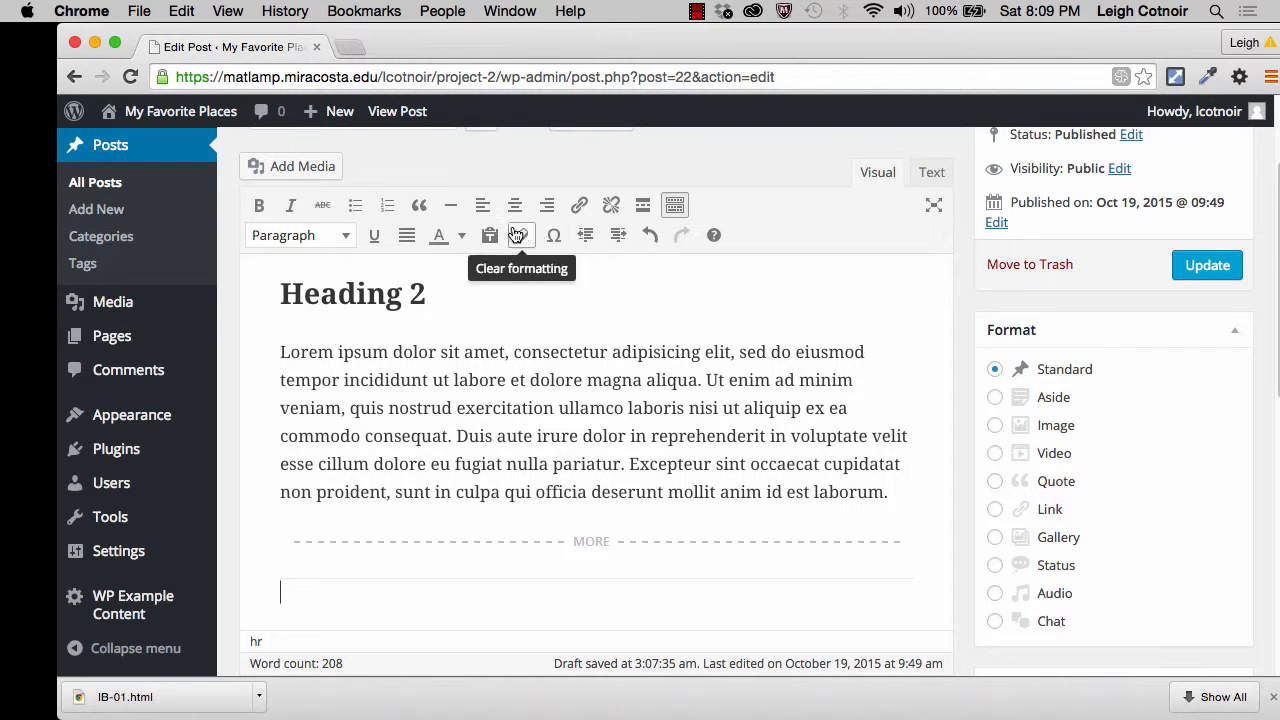
# Turn on plain text pasting for the post editor and acknowledge the notice
pyautogui.click(489, 245)
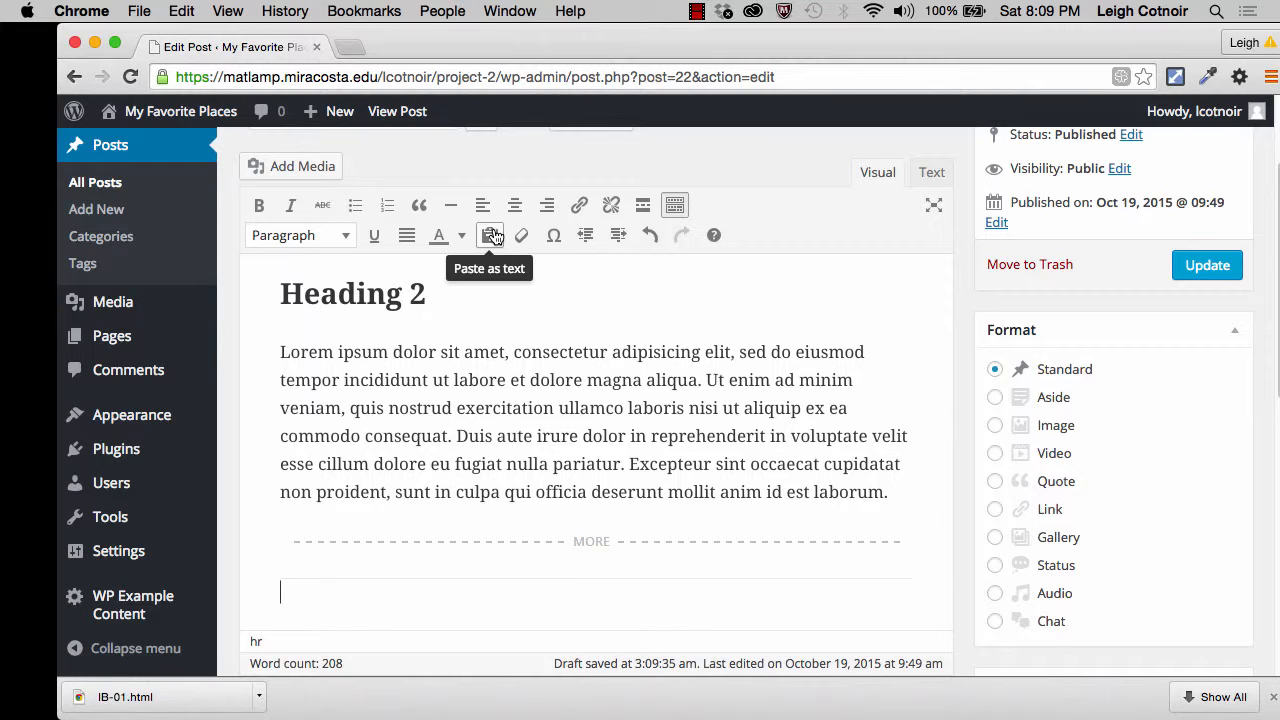
pyautogui.click(492, 235)
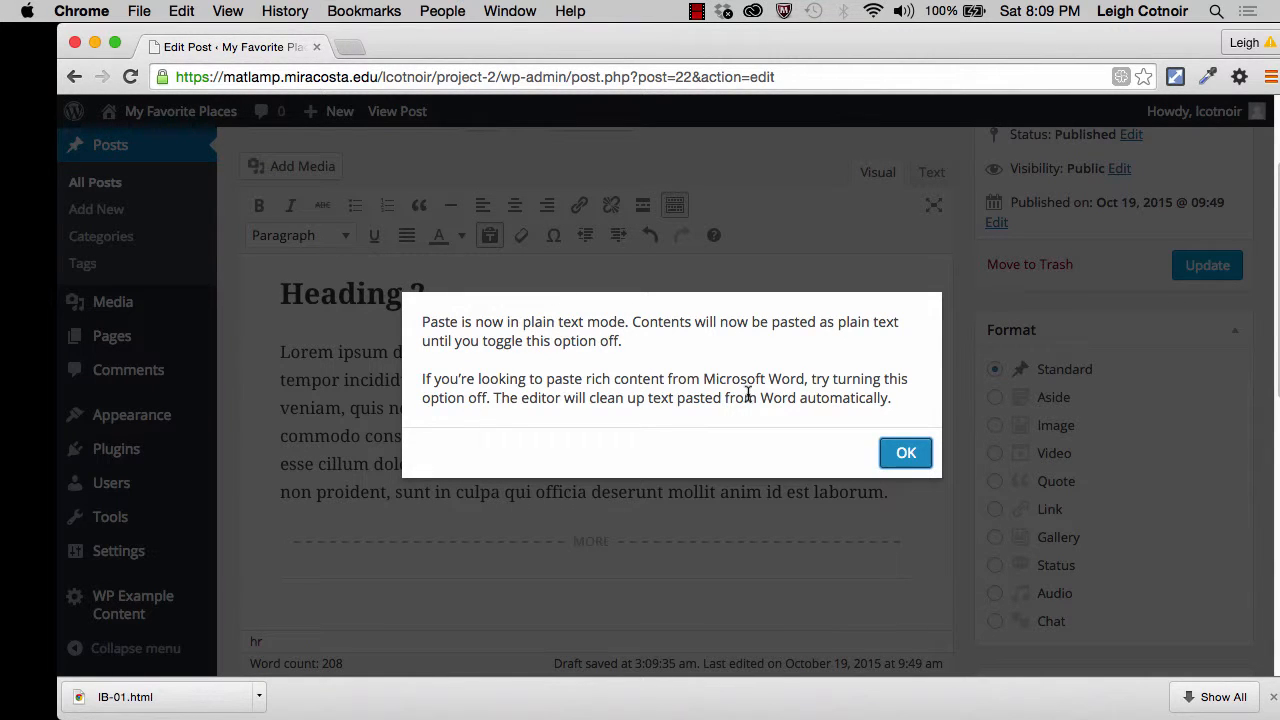
pyautogui.click(905, 455)
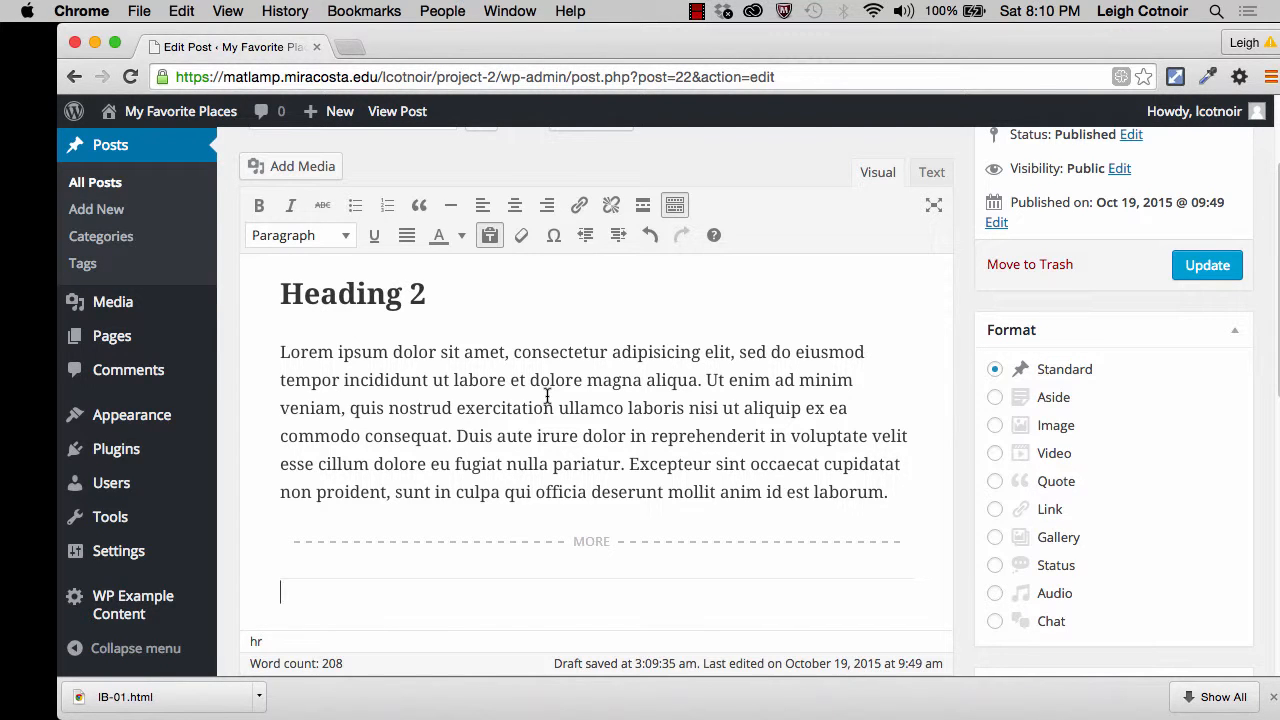
# Review the status choices and the visibility options in the post's publishing settings
pyautogui.scroll(-2, 548, 395)
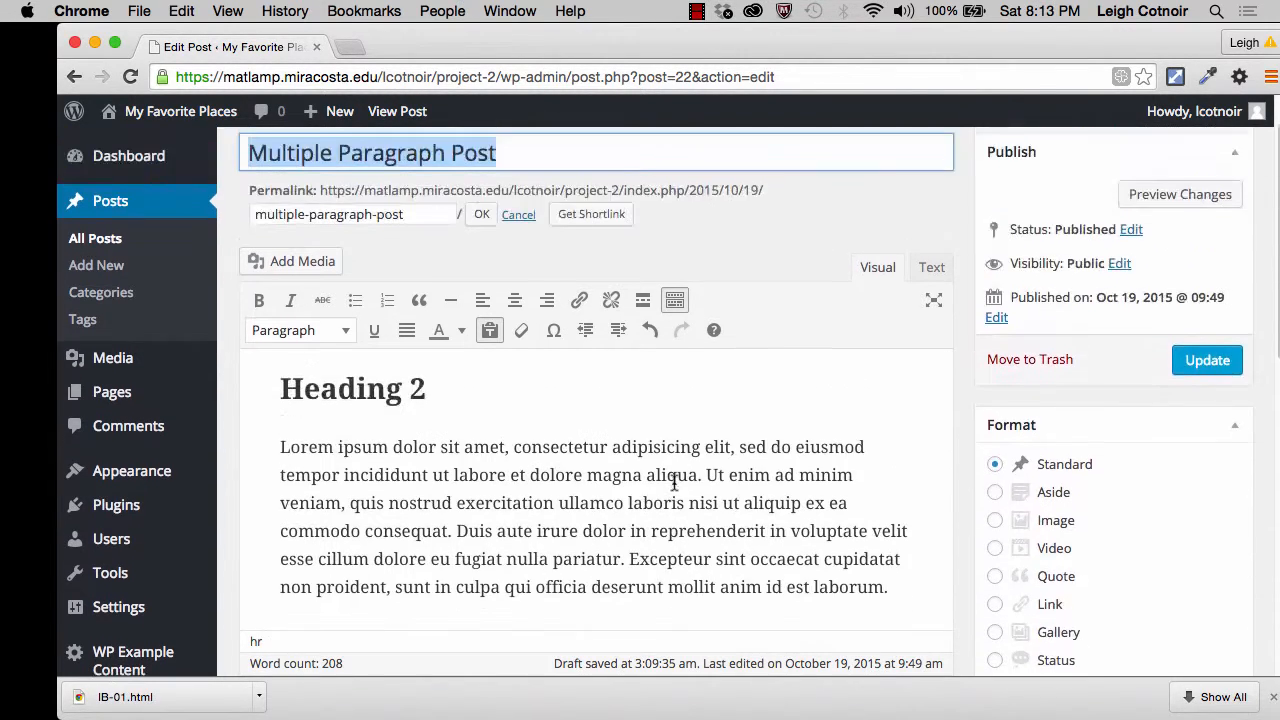
pyautogui.scroll(1, 785, 434)
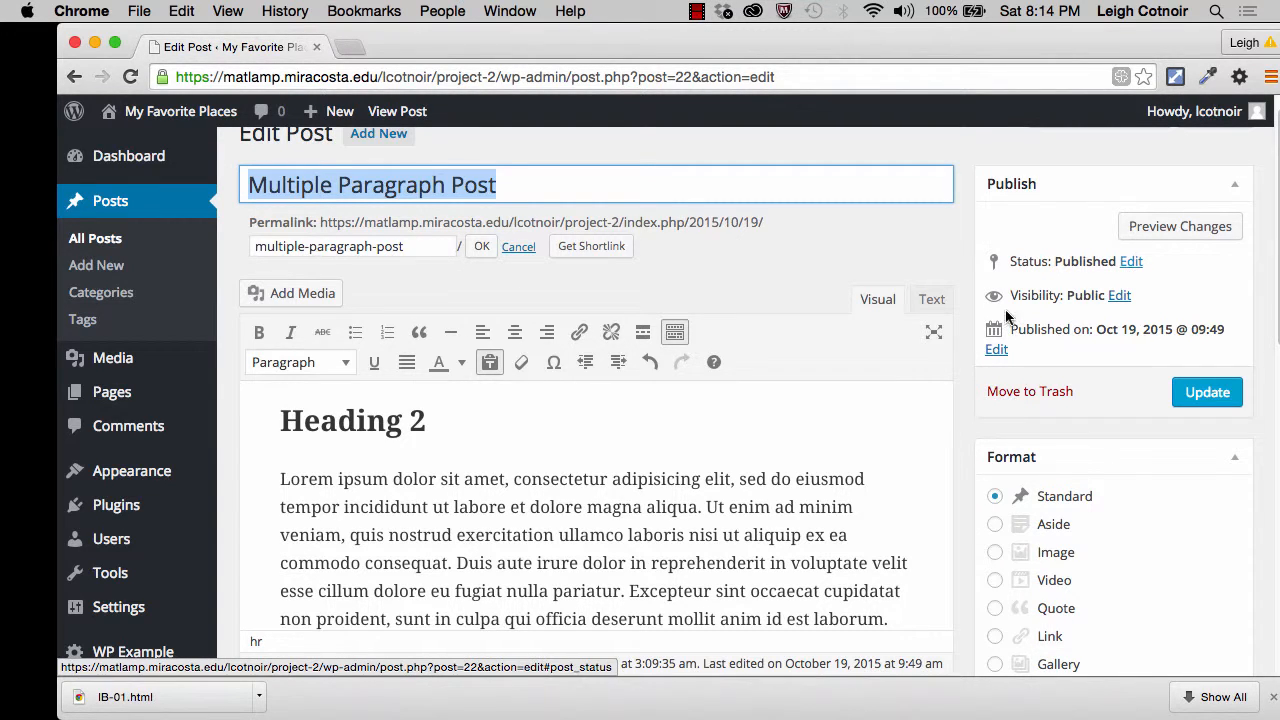
pyautogui.click(1118, 261)
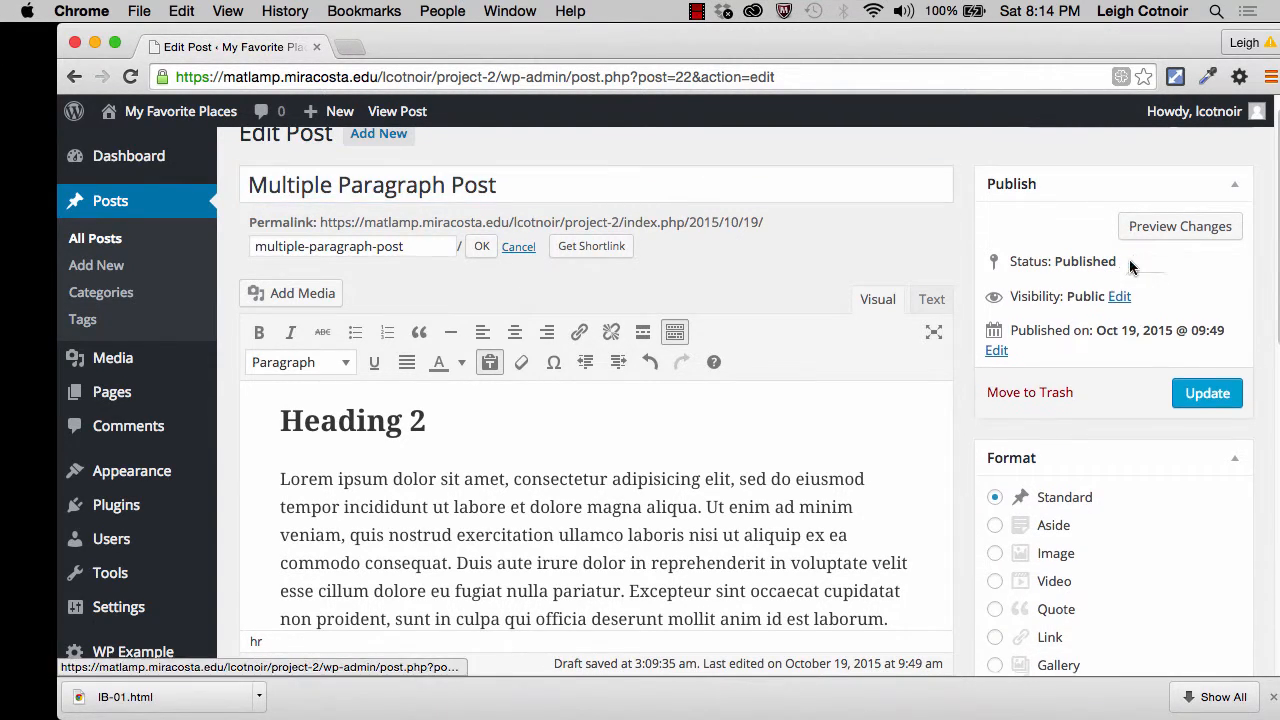
pyautogui.click(1131, 262)
pyautogui.click(1090, 289)
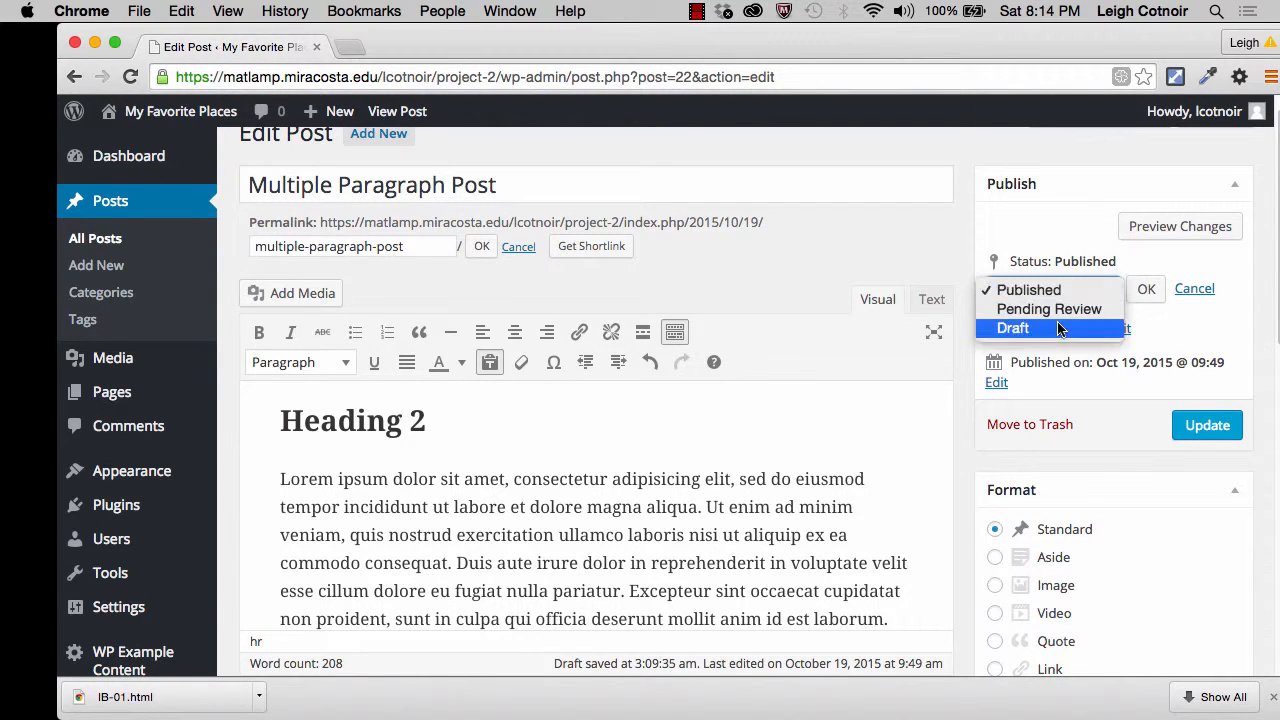
pyautogui.click(1160, 258)
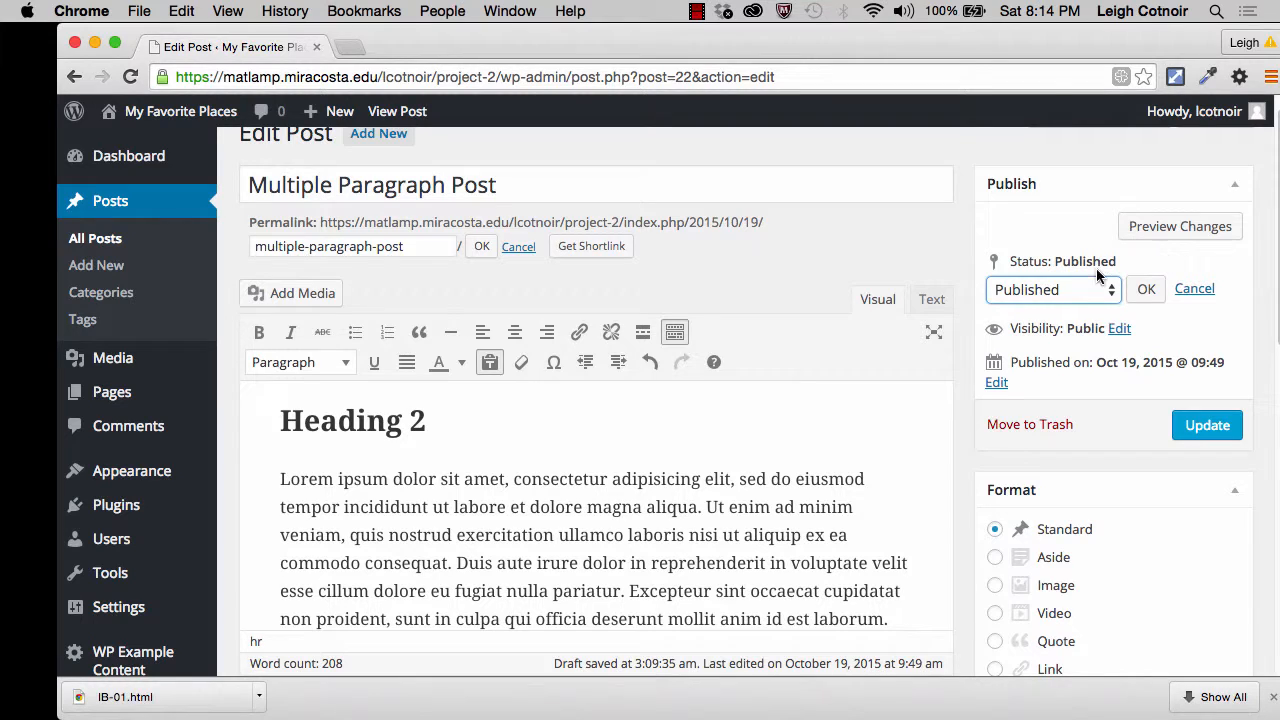
pyautogui.click(1035, 292)
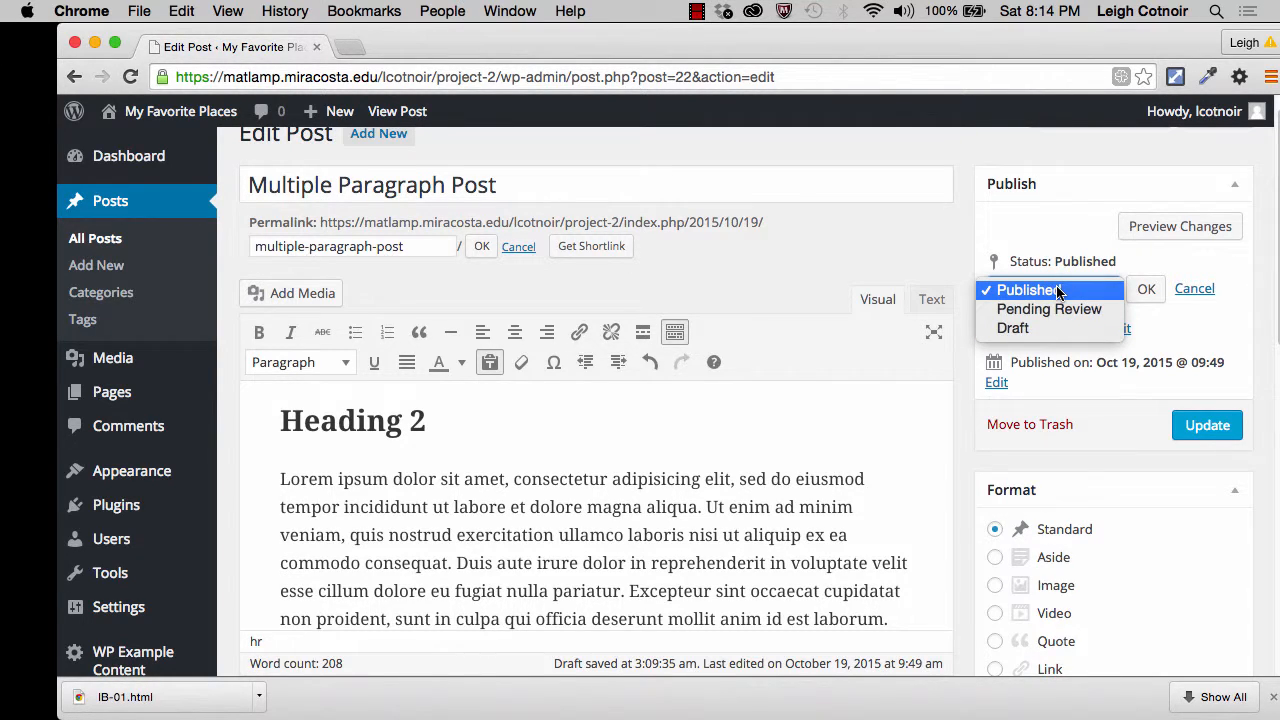
pyautogui.click(1148, 254)
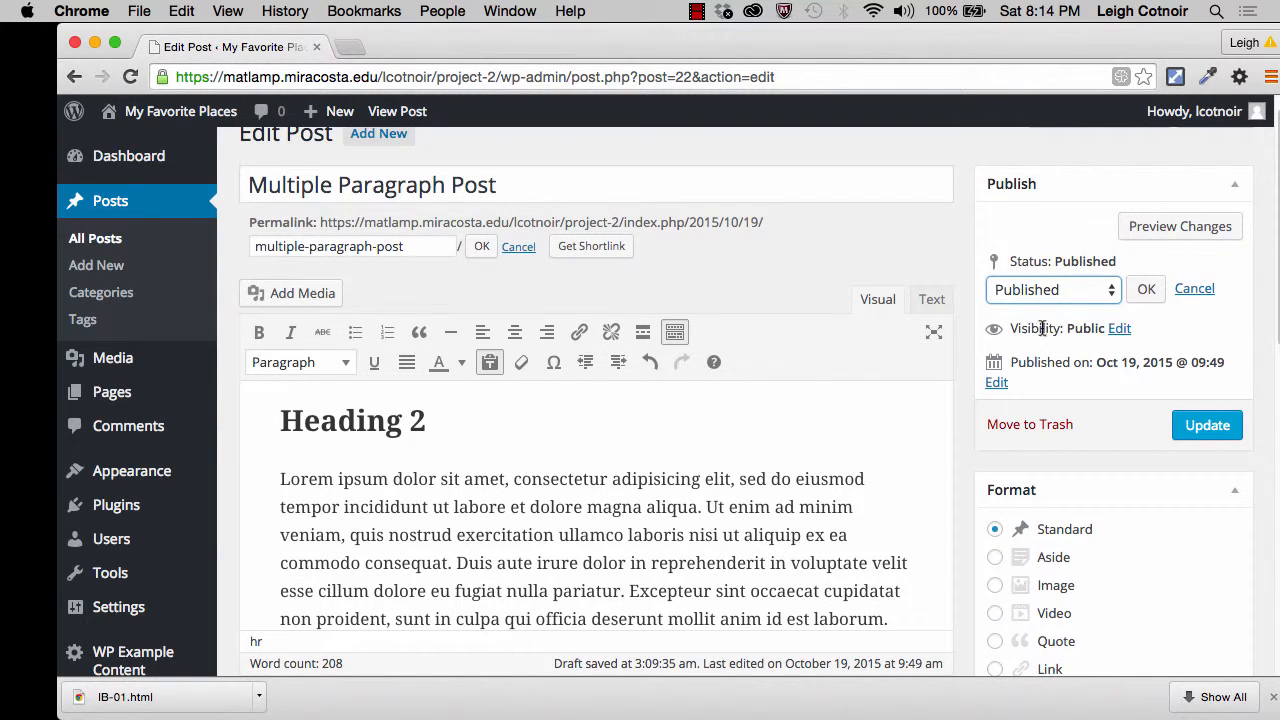
pyautogui.click(1119, 330)
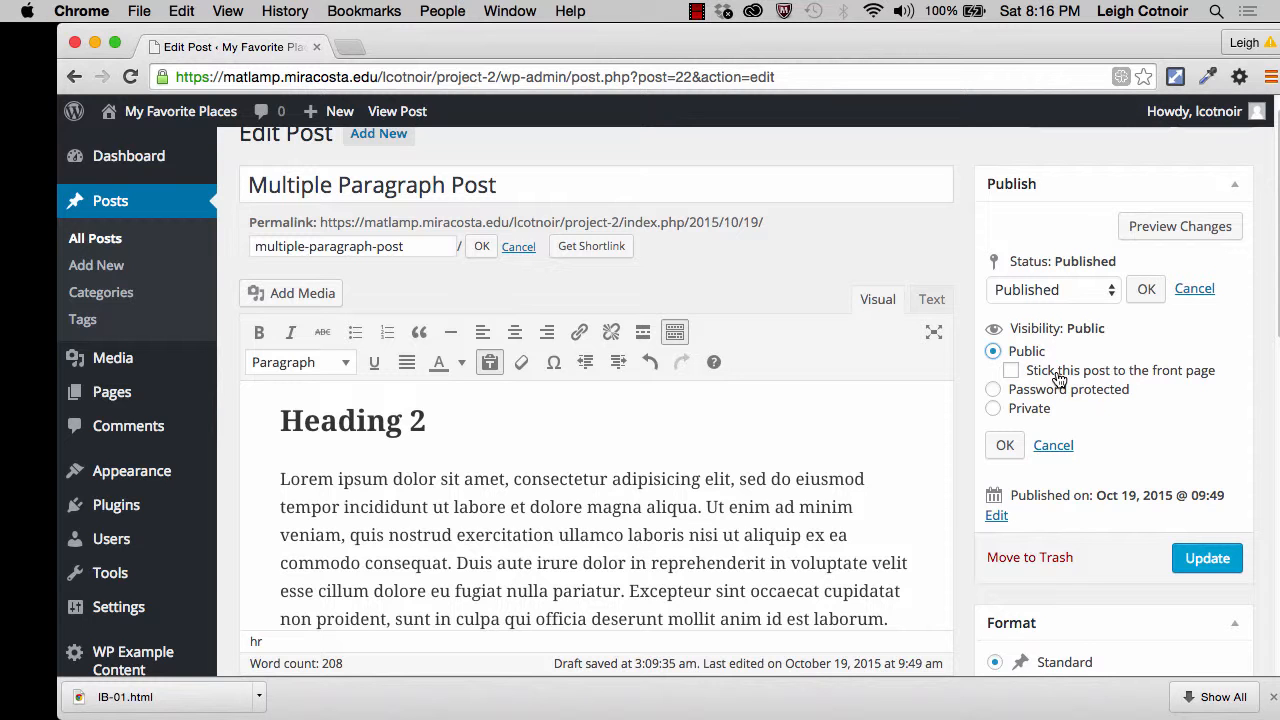
# Look over the post's Format, Categories, Tags and Featured Image settings
pyautogui.scroll(-10, 1058, 378)
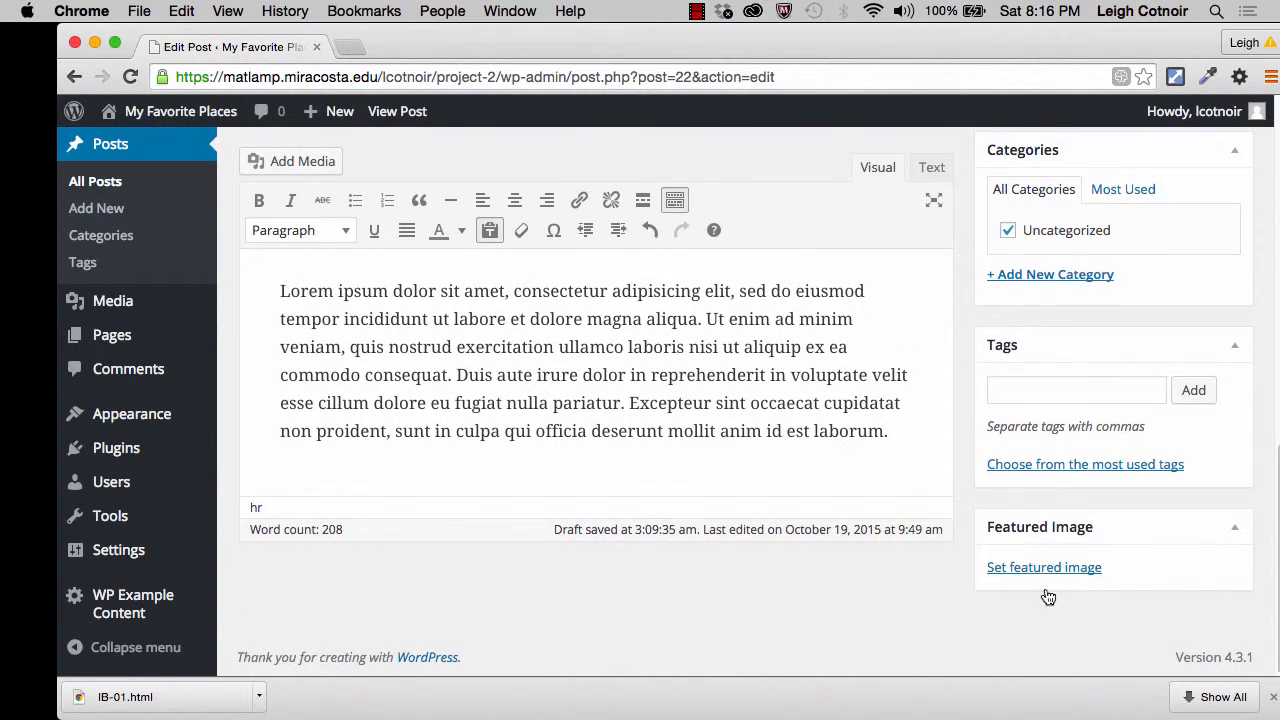
pyautogui.scroll(10, 1045, 593)
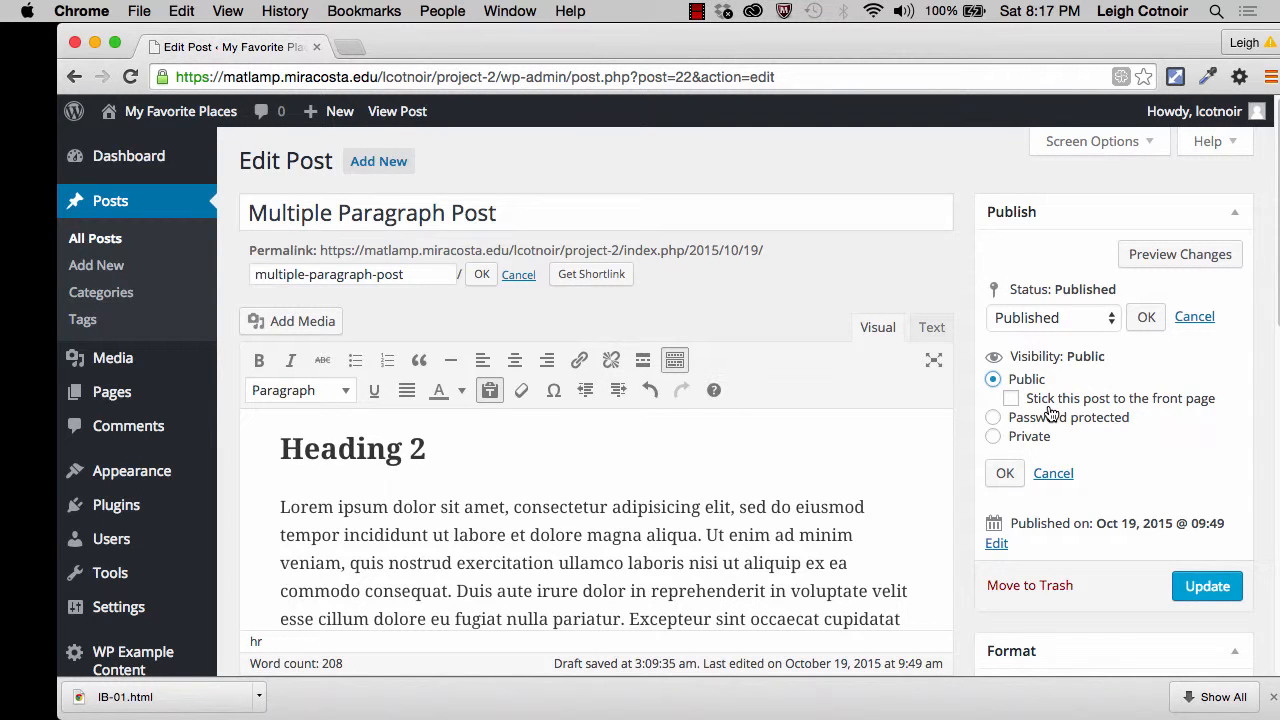
pyautogui.scroll(-8, 1050, 413)
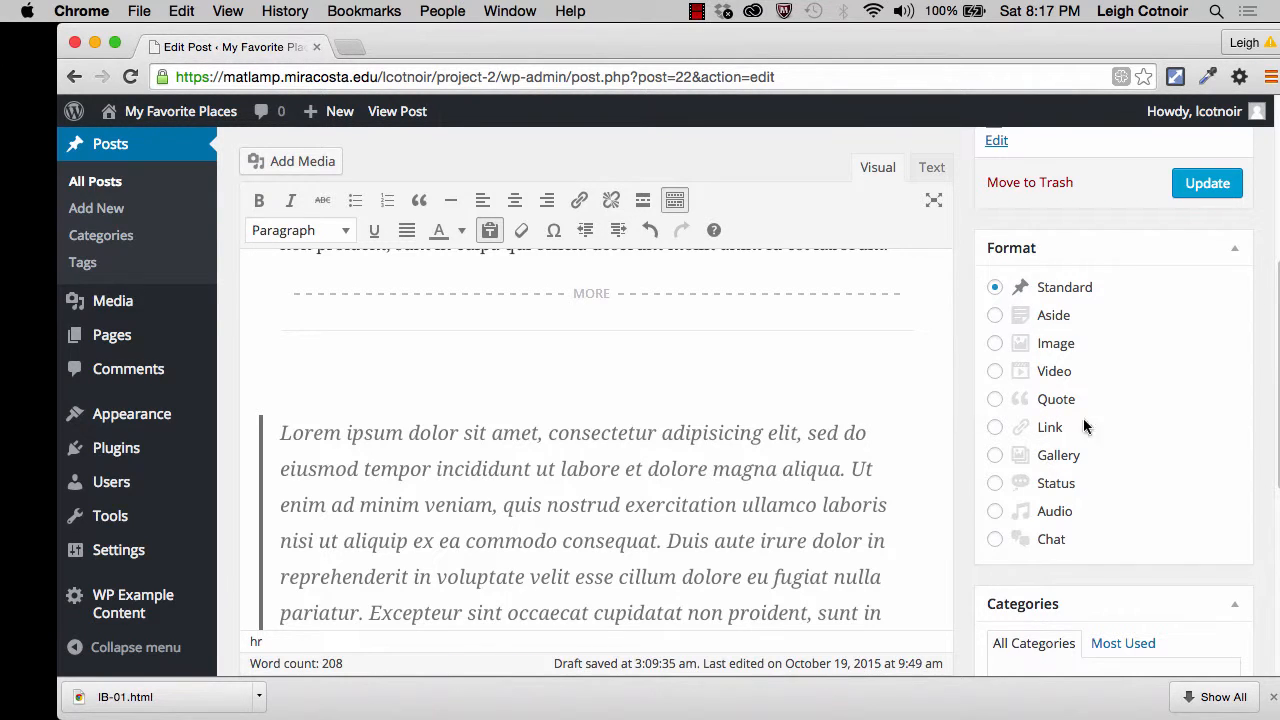
pyautogui.scroll(-5, 1124, 460)
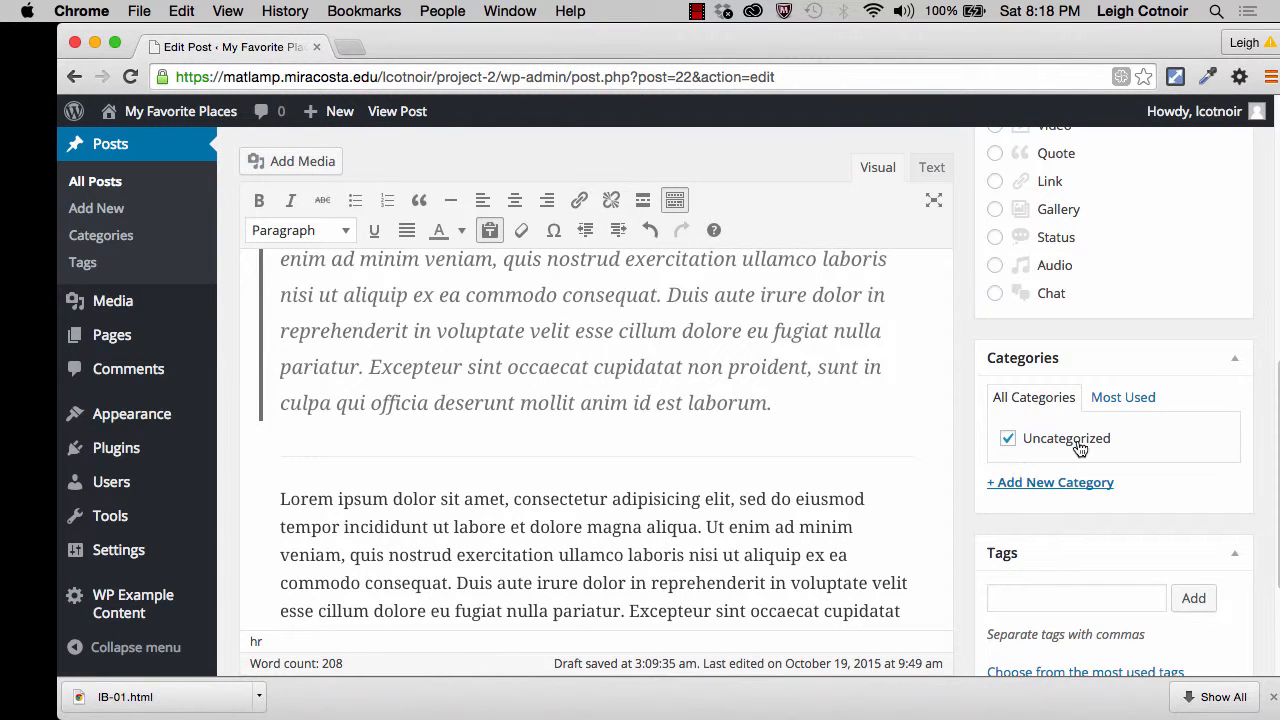
pyautogui.scroll(-2, 1112, 607)
pyautogui.scroll(-1, 1112, 607)
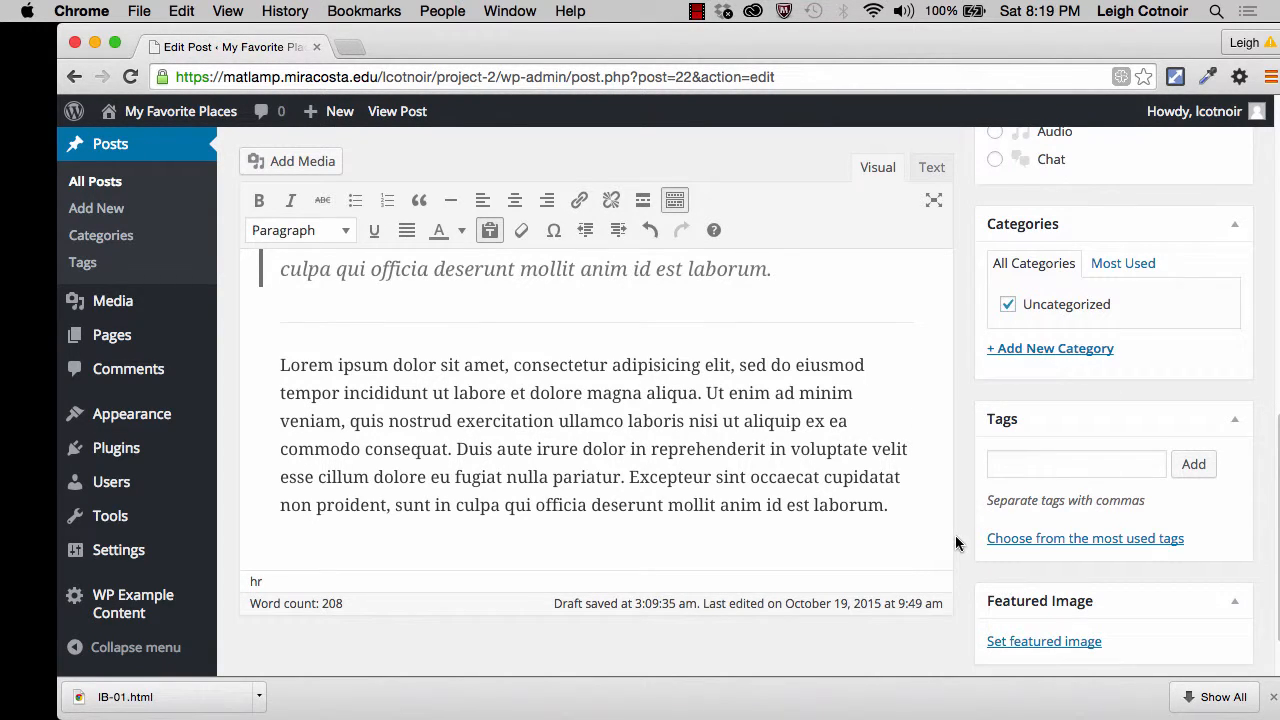
pyautogui.scroll(-2, 955, 535)
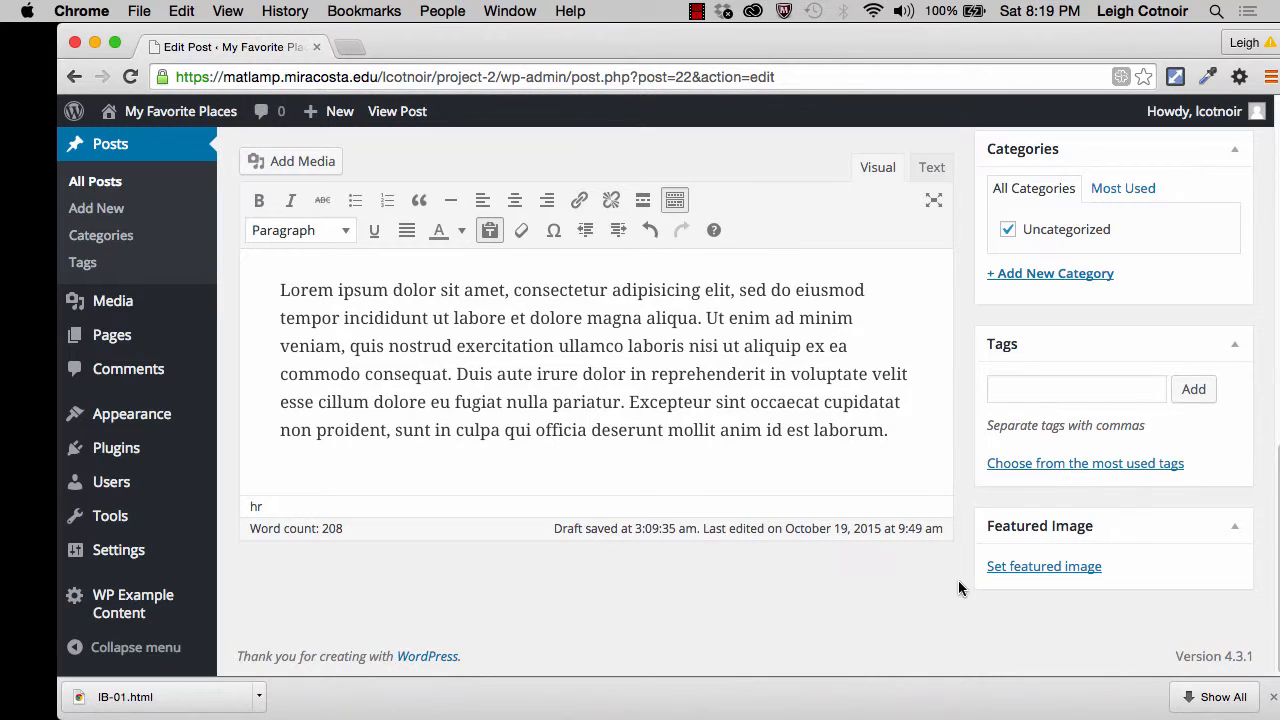
pyautogui.scroll(15, 958, 588)
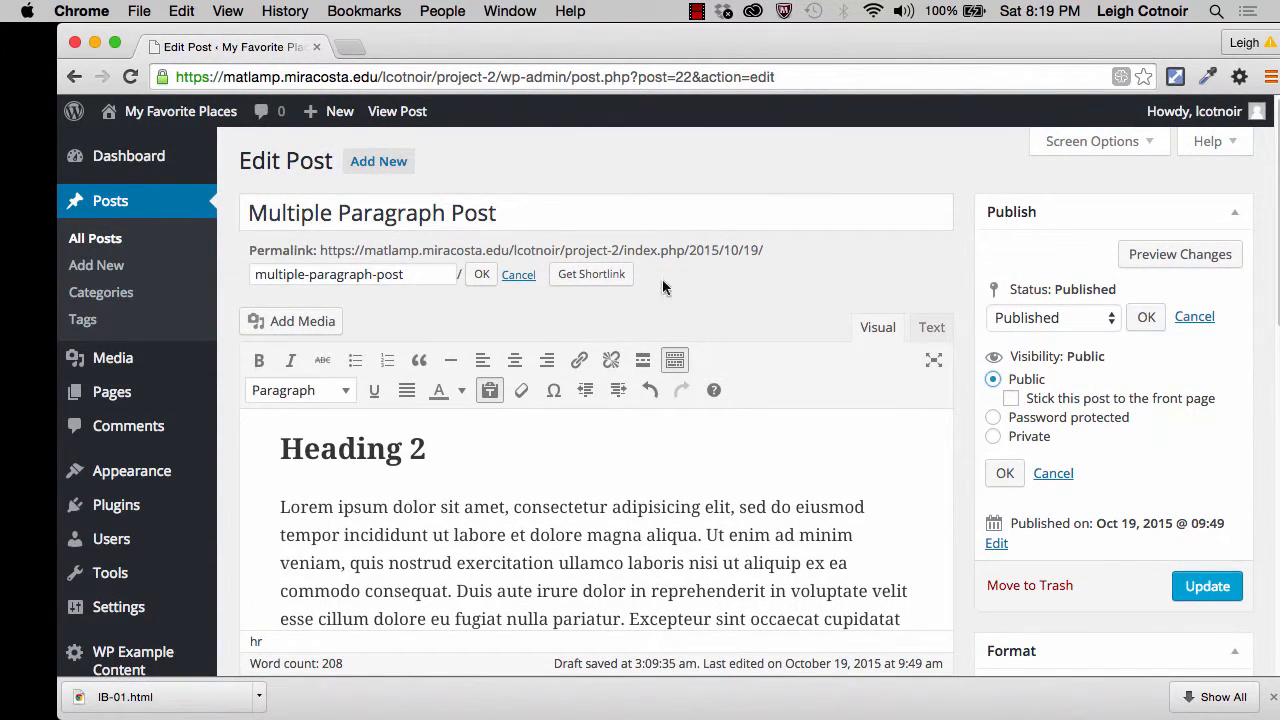
# Update the Multiple Paragraph Post and view it on the live site
pyautogui.click(1205, 590)
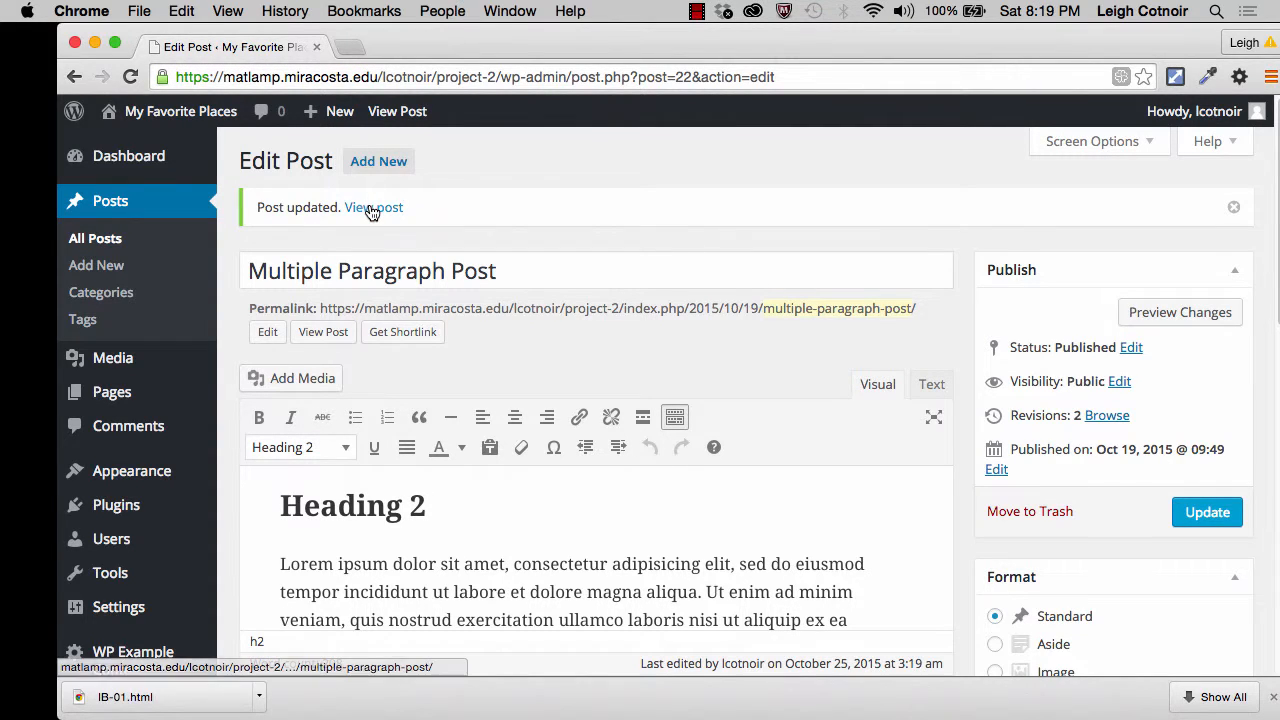
pyautogui.click(371, 210)
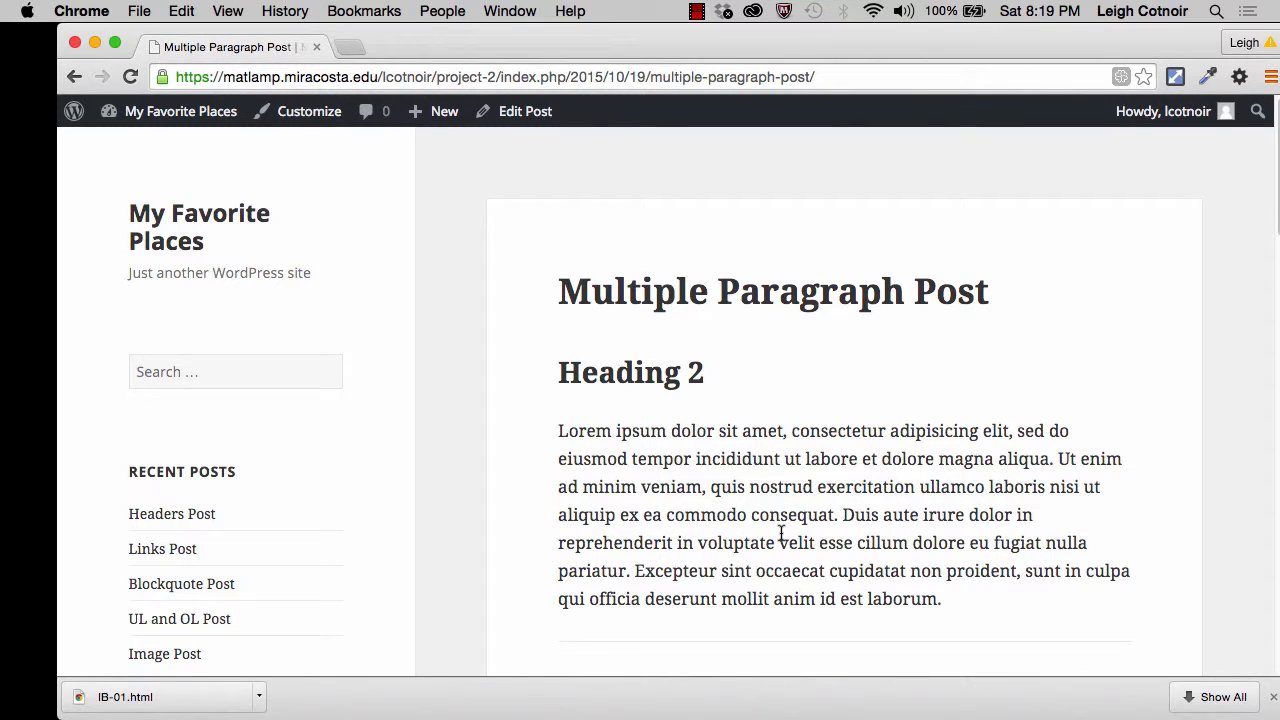
pyautogui.scroll(-1, 781, 534)
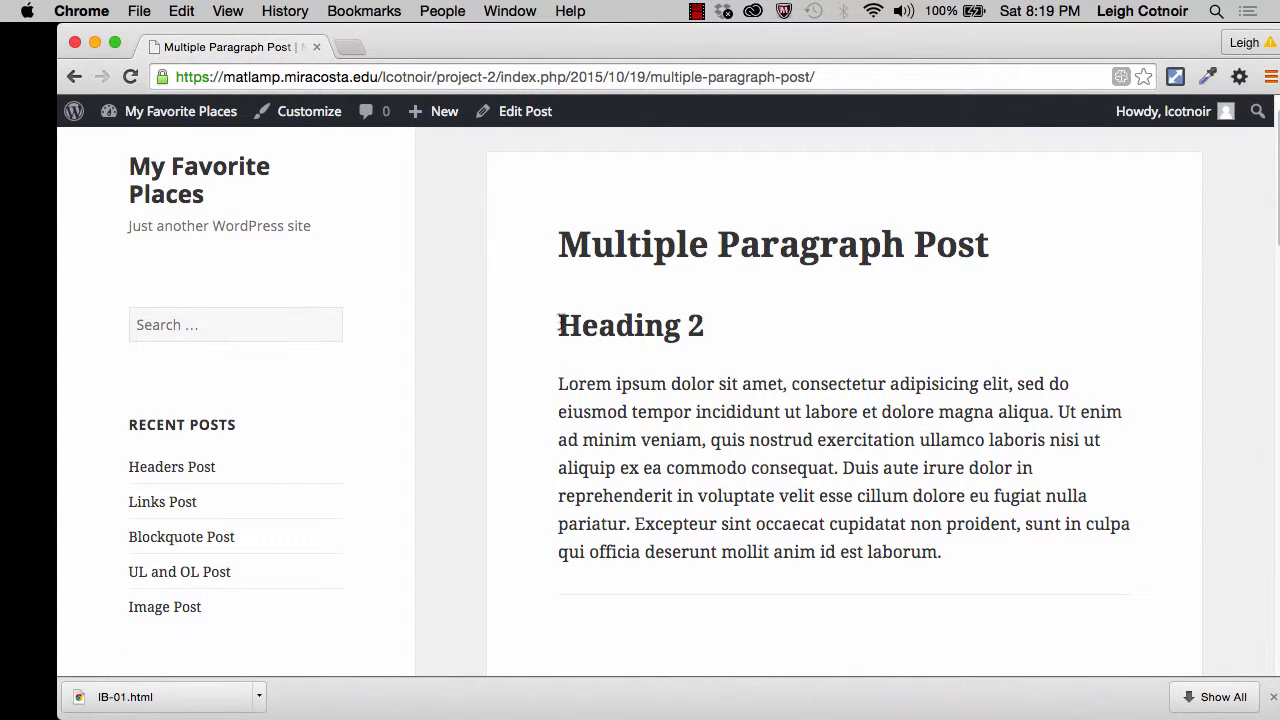
# Inspect the HTML elements behind the post title and the "Heading 2" text, and close the developer tools
pyautogui.tripleClick(606, 240)
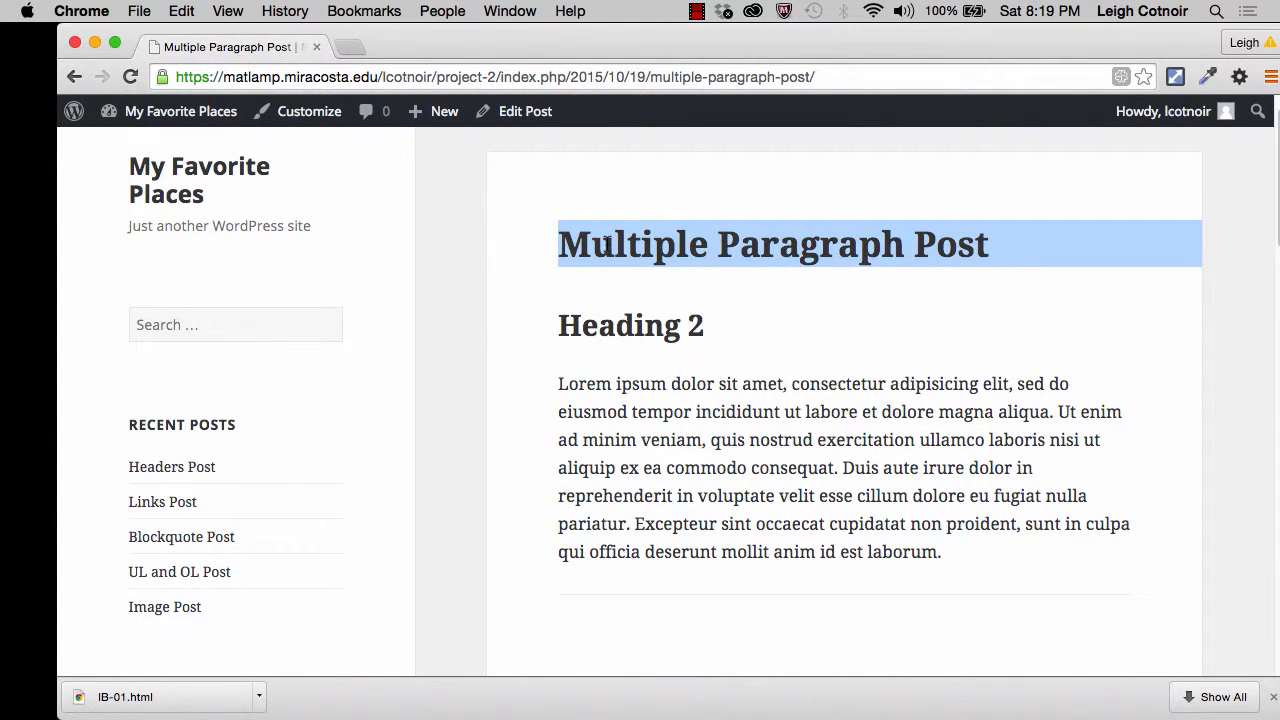
pyautogui.rightClick(606, 240)
pyautogui.click(650, 358)
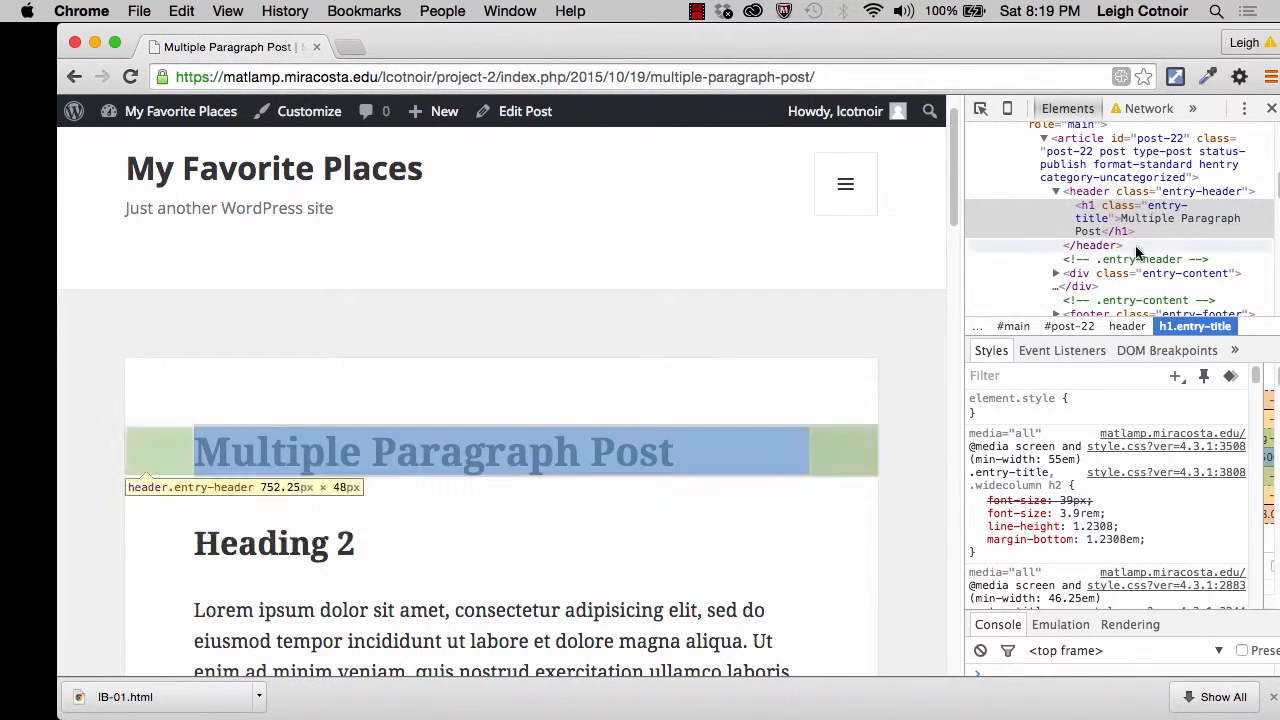
pyautogui.doubleClick(297, 541)
pyautogui.rightClick(297, 541)
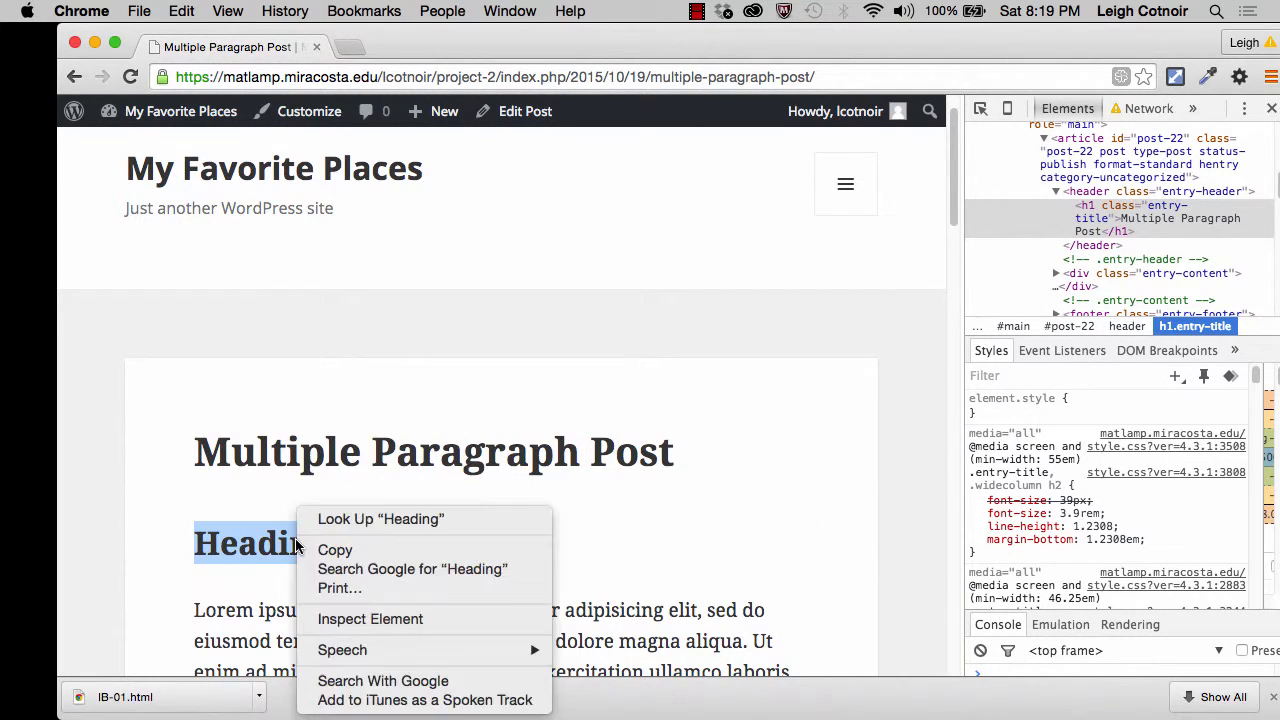
pyautogui.click(370, 619)
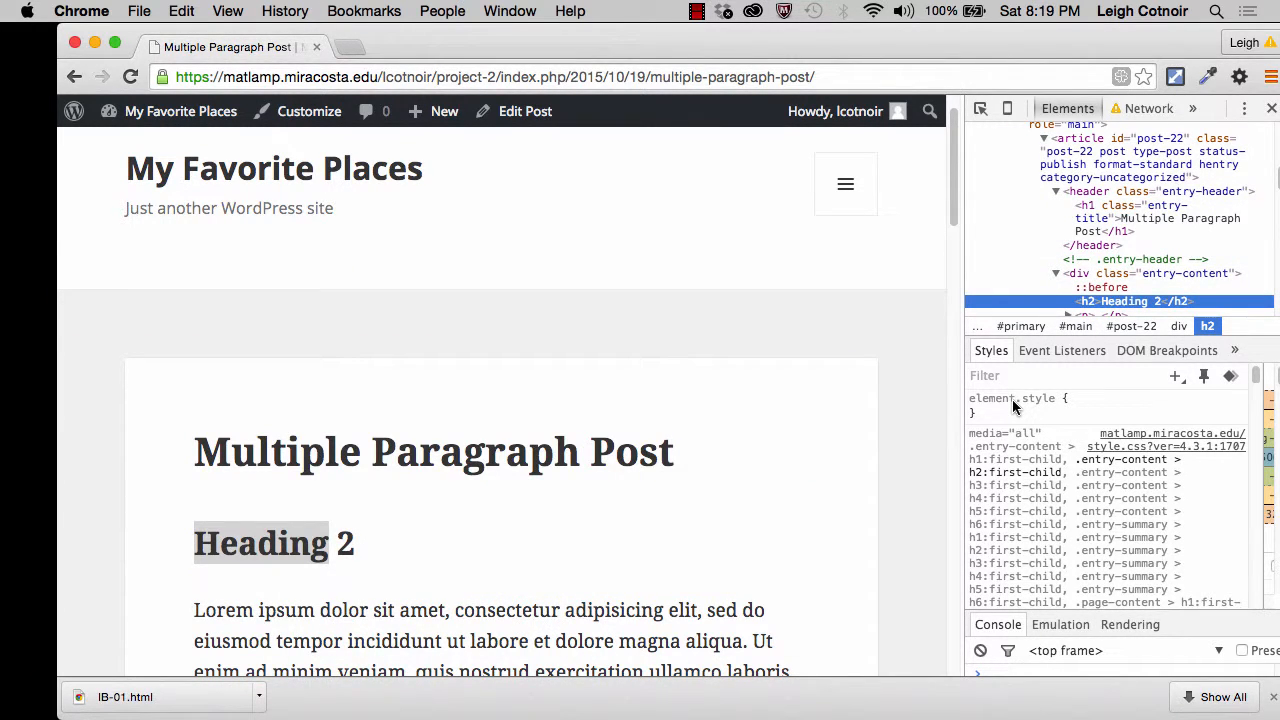
pyautogui.click(1271, 109)
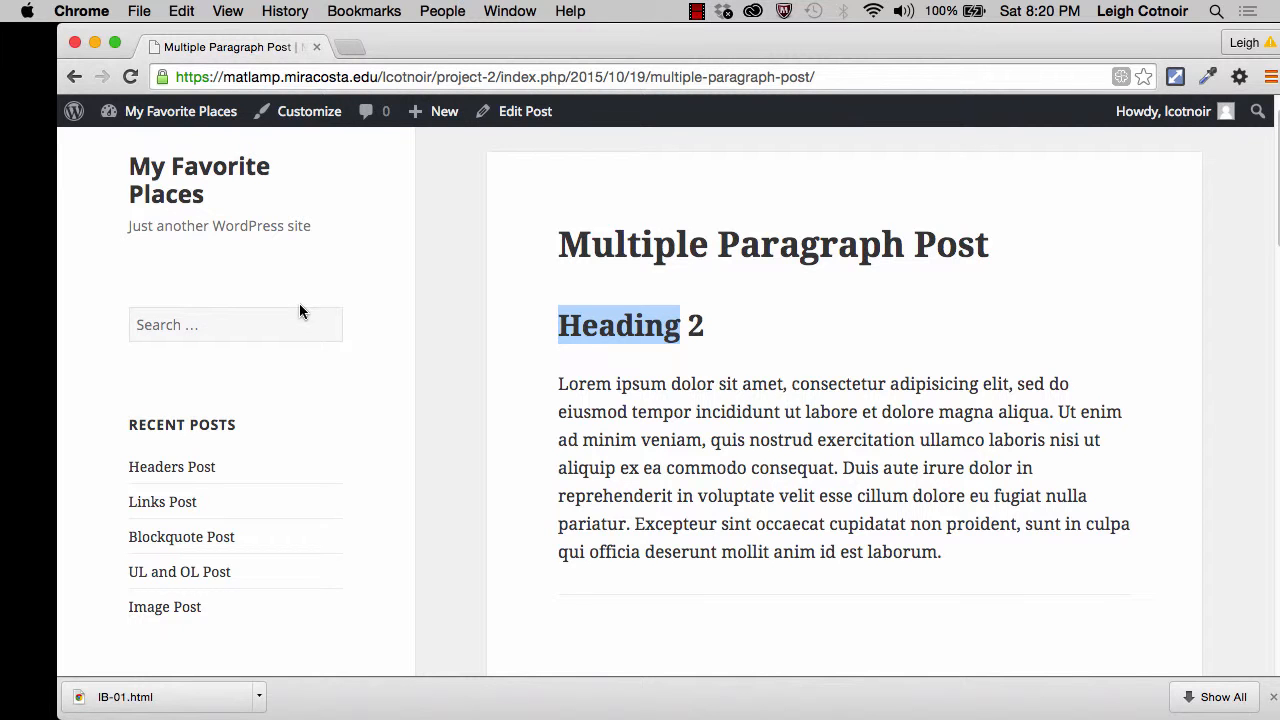
# Go to the My Favorite Places home page and follow the Multiple Paragraph Post's "Continue reading" link to view the full post
pyautogui.scroll(2, 299, 312)
pyautogui.click(175, 218)
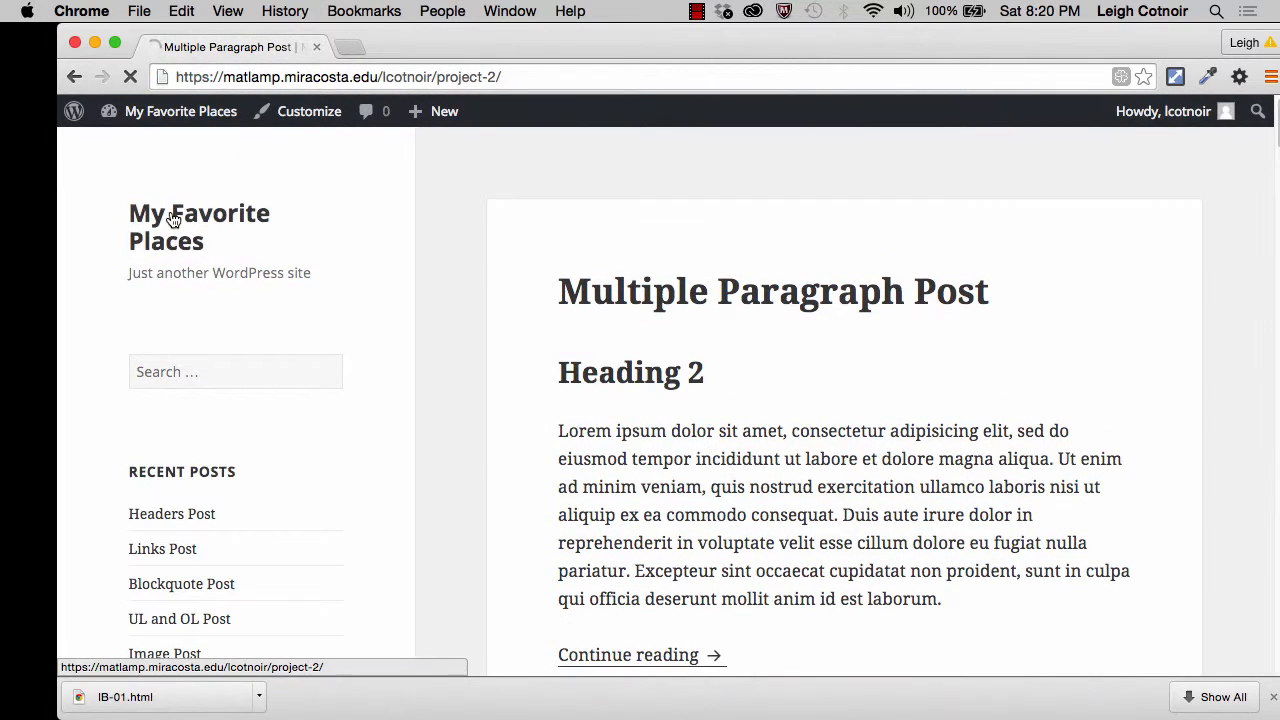
pyautogui.scroll(-2, 666, 447)
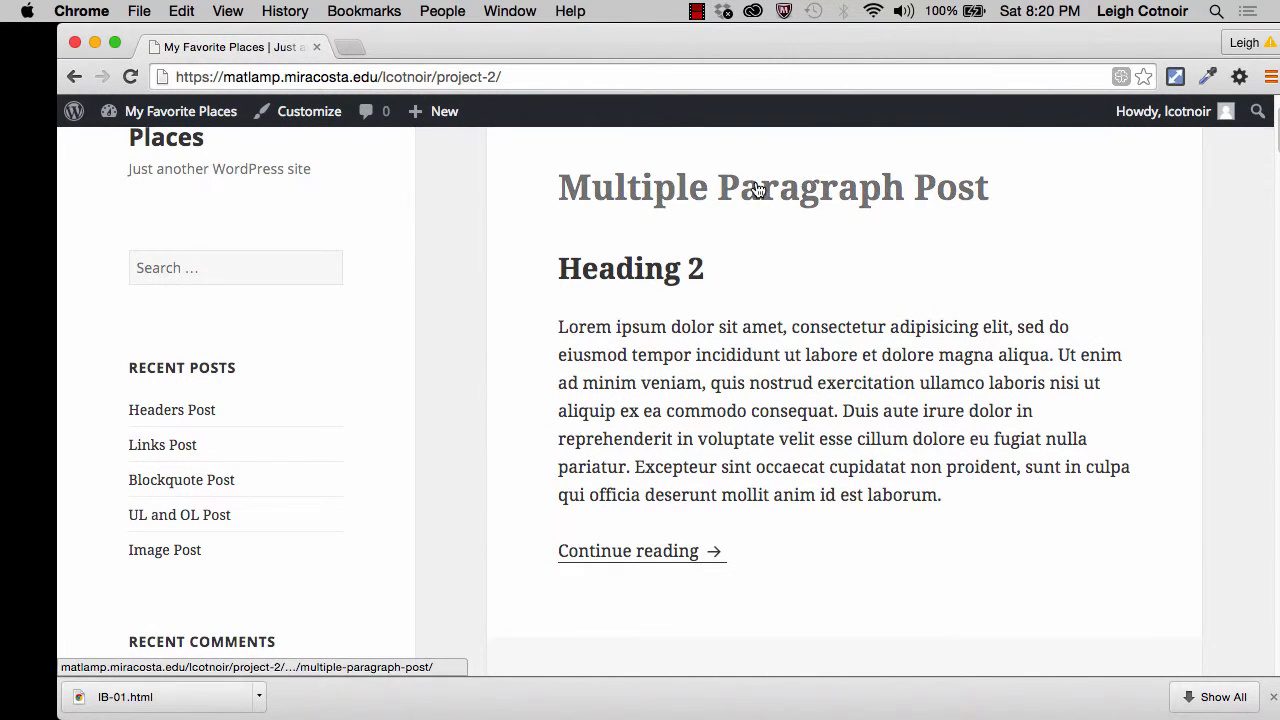
pyautogui.scroll(-1, 842, 495)
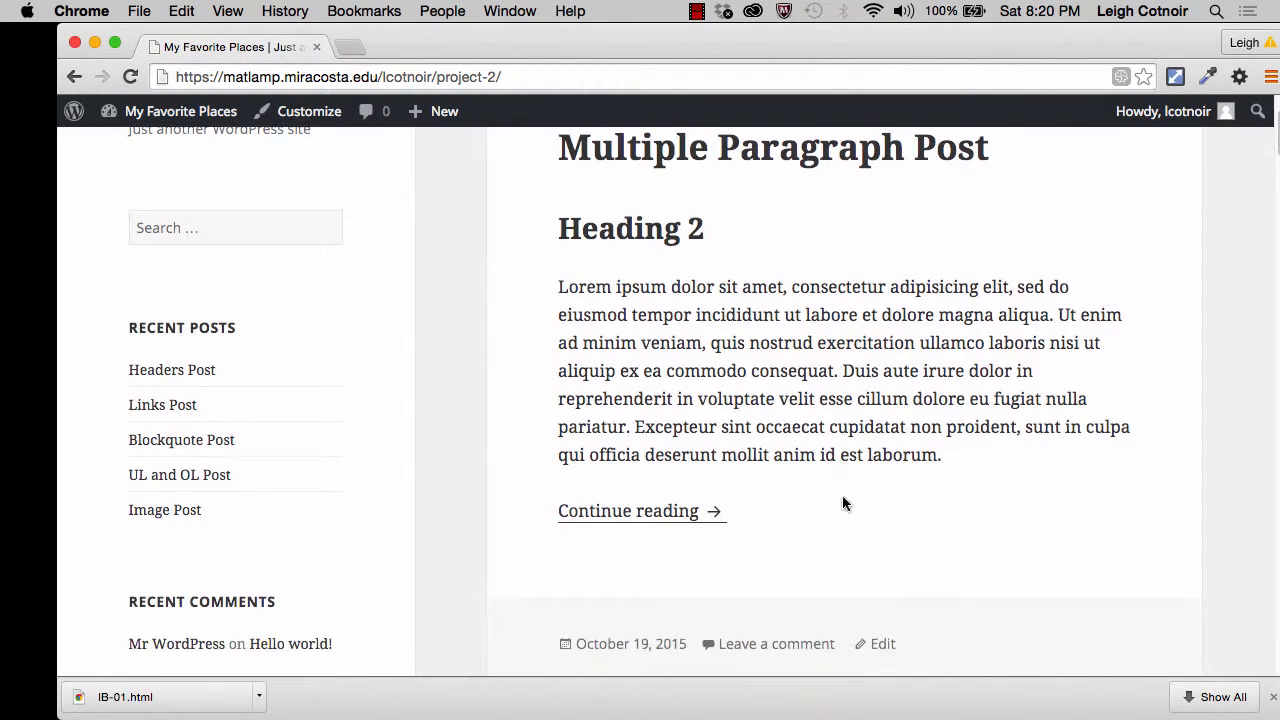
pyautogui.click(640, 514)
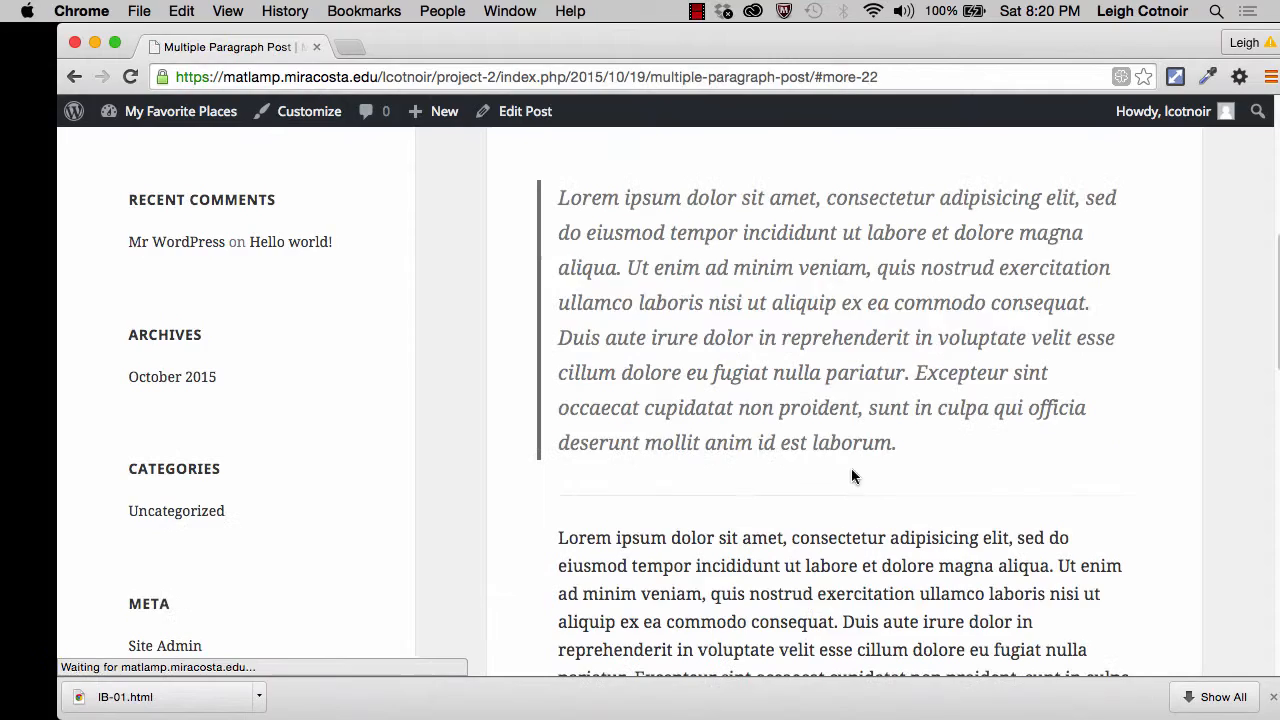
pyautogui.scroll(8, 851, 468)
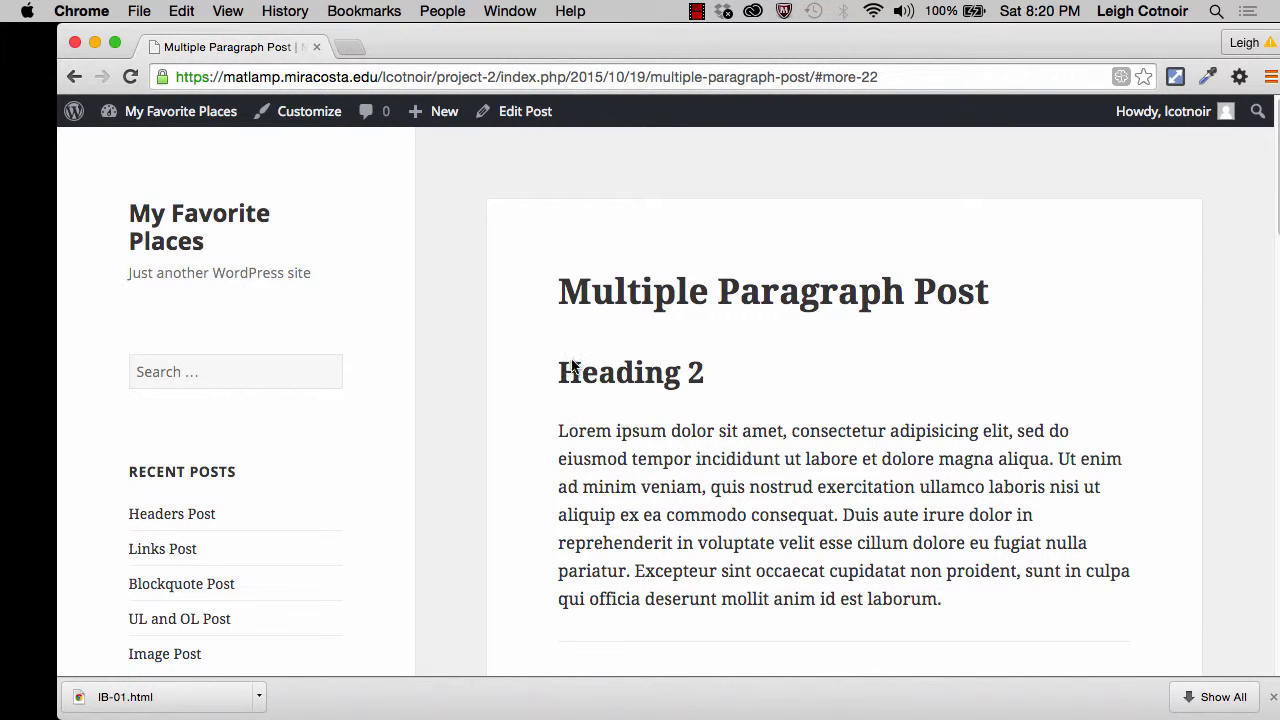
# Return to the dashboard and open the Multiple Paragraph Post for editing from the list of posts
pyautogui.click(172, 112)
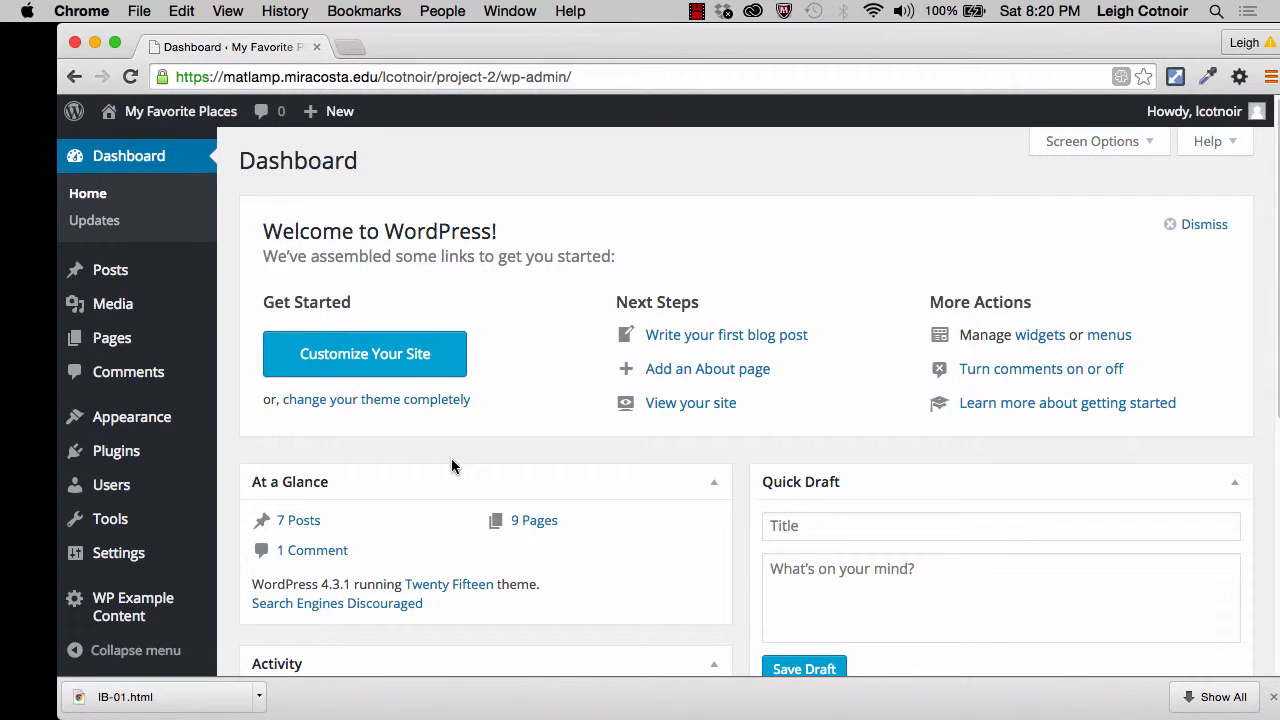
pyautogui.moveTo(116, 348)
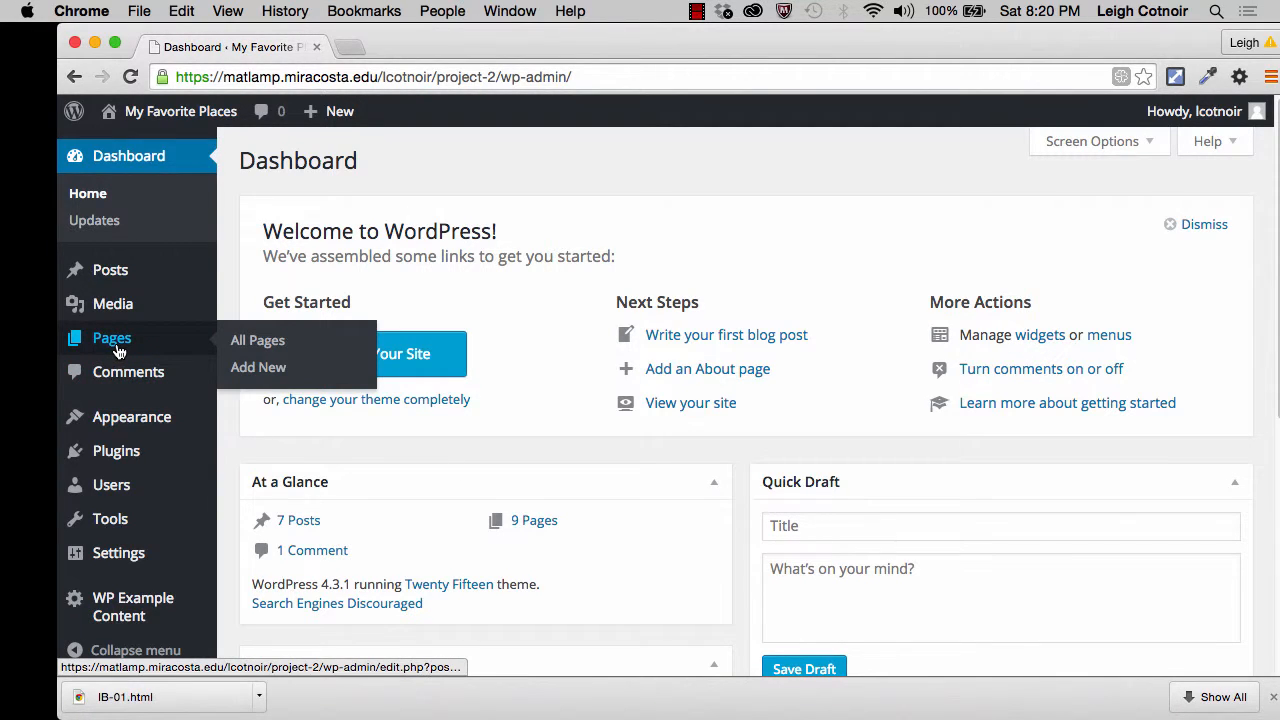
pyautogui.moveTo(119, 276)
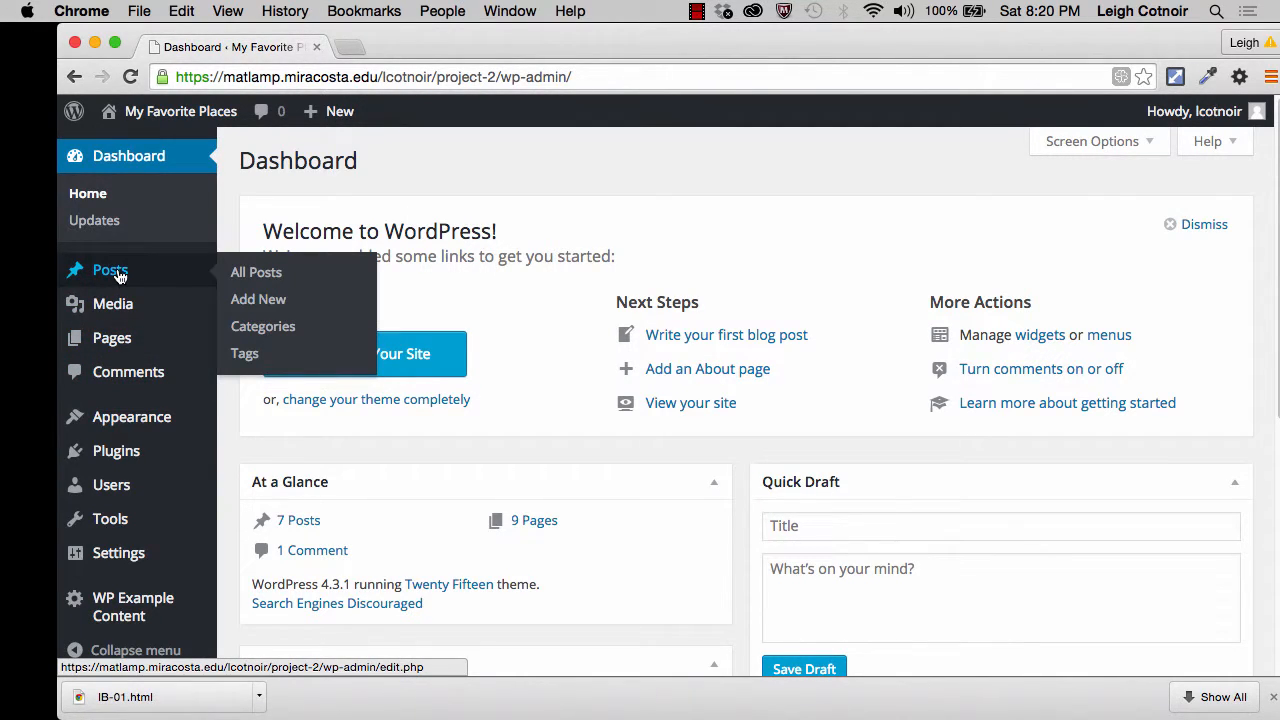
pyautogui.click(119, 276)
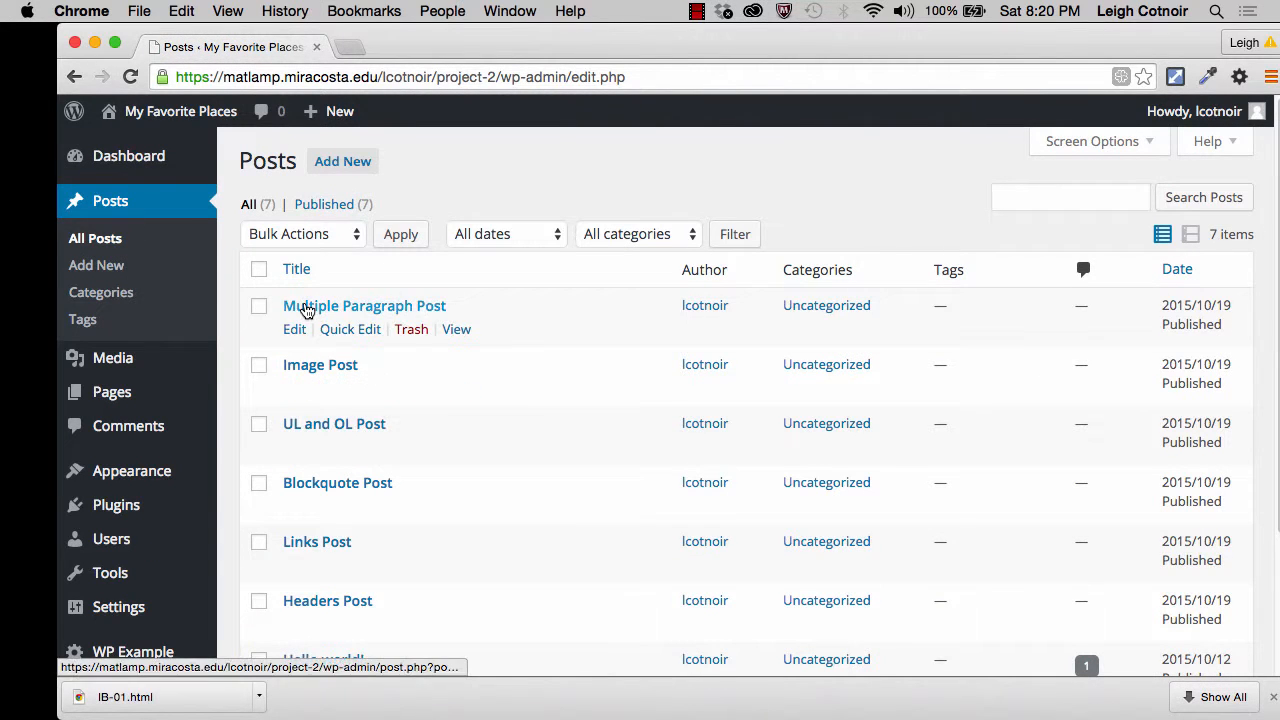
pyautogui.click(305, 307)
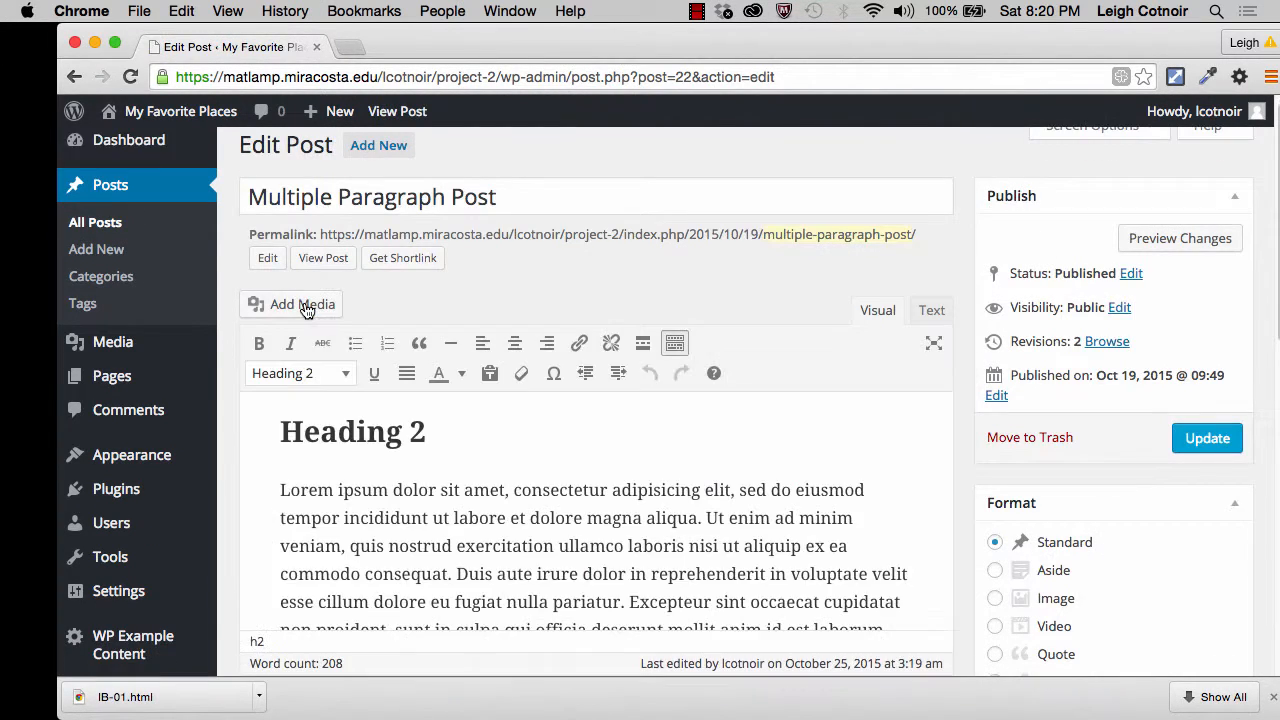
# Enable the Author, Slug, Comments, Excerpt and Revisions boxes in the screen options, and open the permalink's slug for editing
pyautogui.scroll(1, 672, 310)
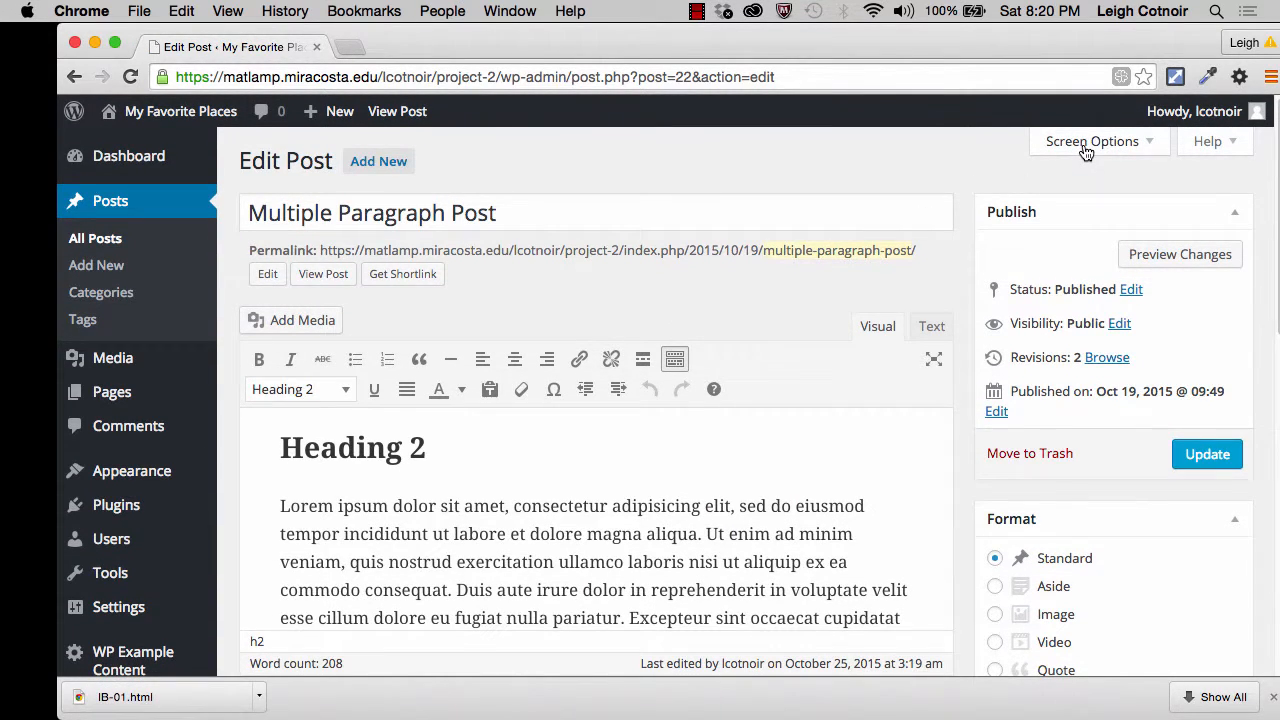
pyautogui.click(1086, 146)
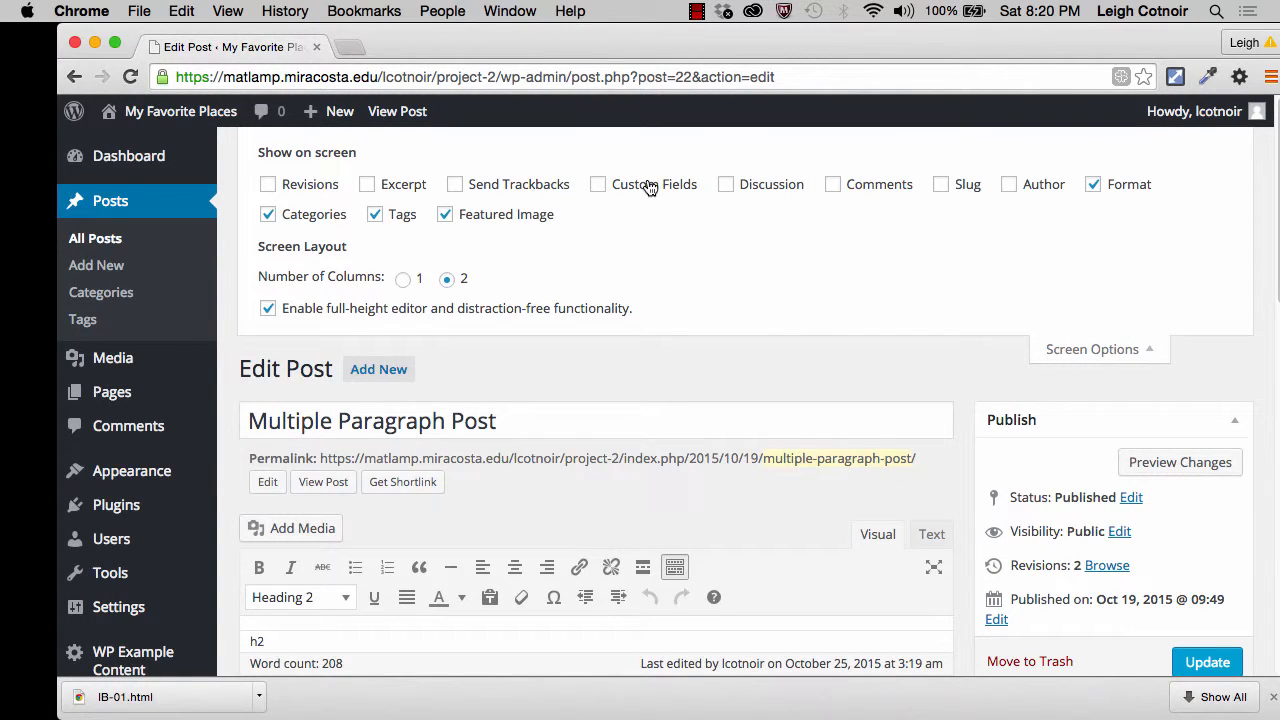
pyautogui.click(1011, 186)
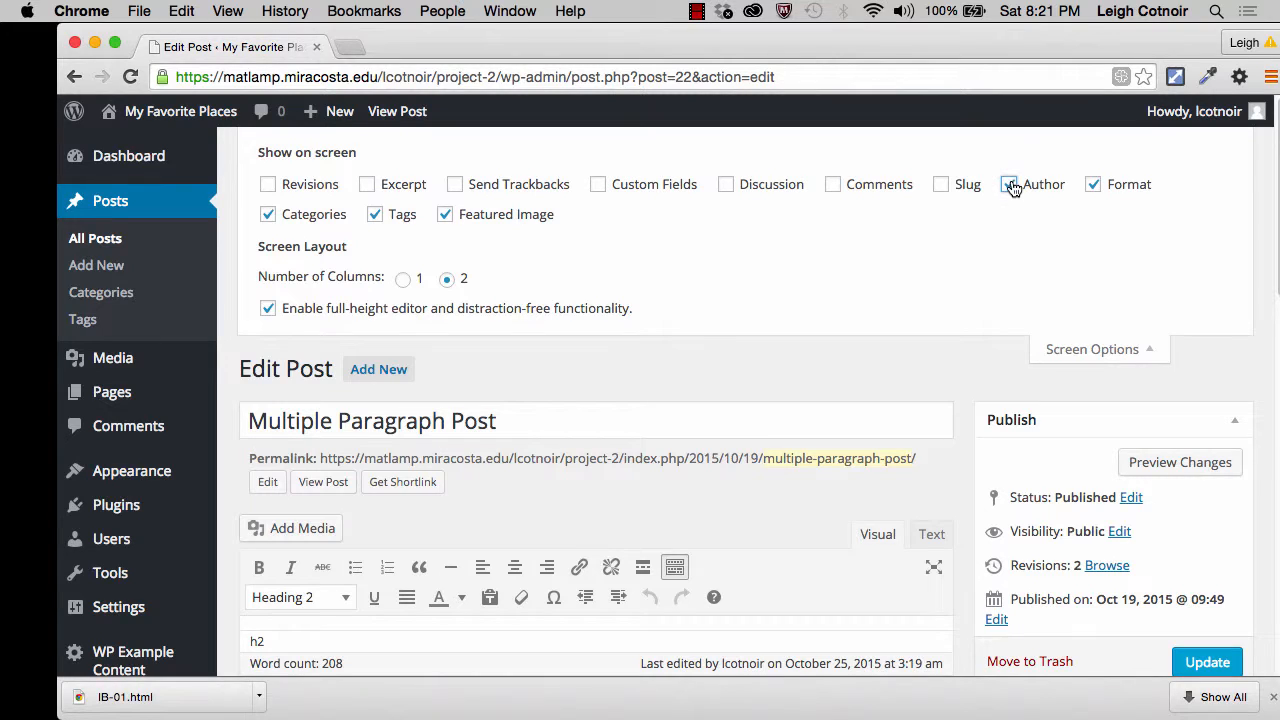
pyautogui.click(942, 186)
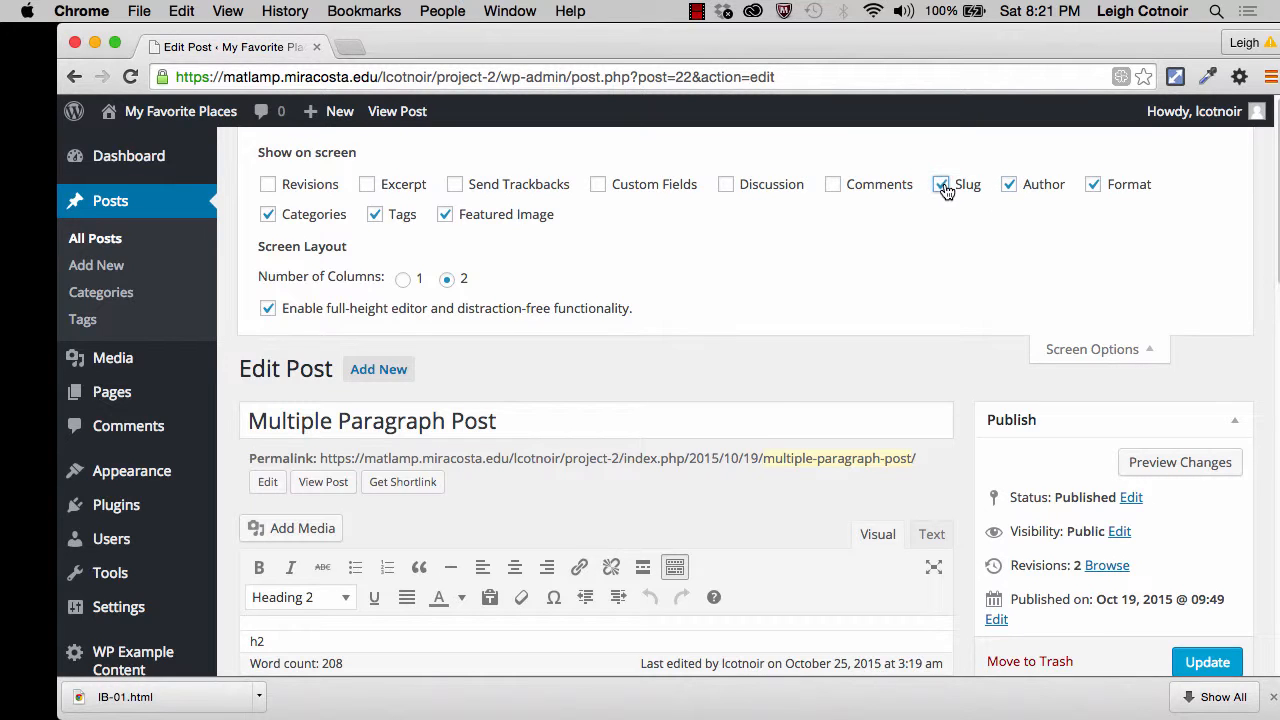
pyautogui.click(763, 460)
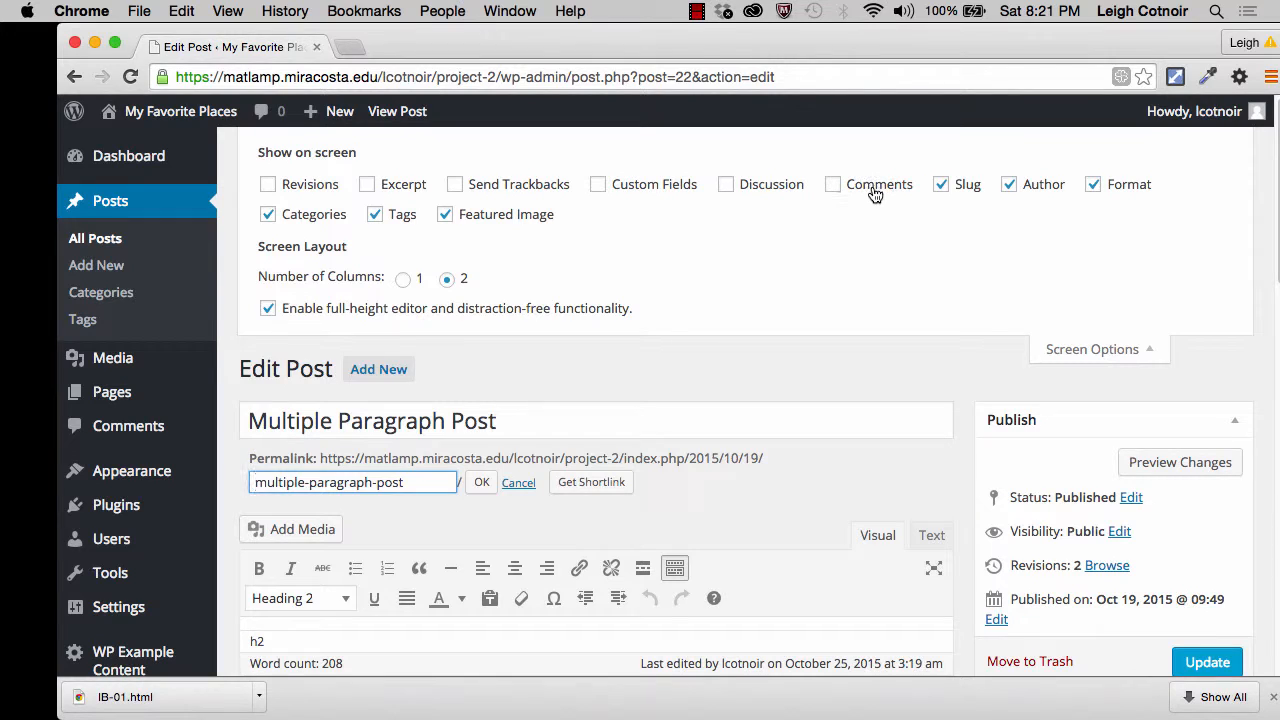
pyautogui.click(834, 186)
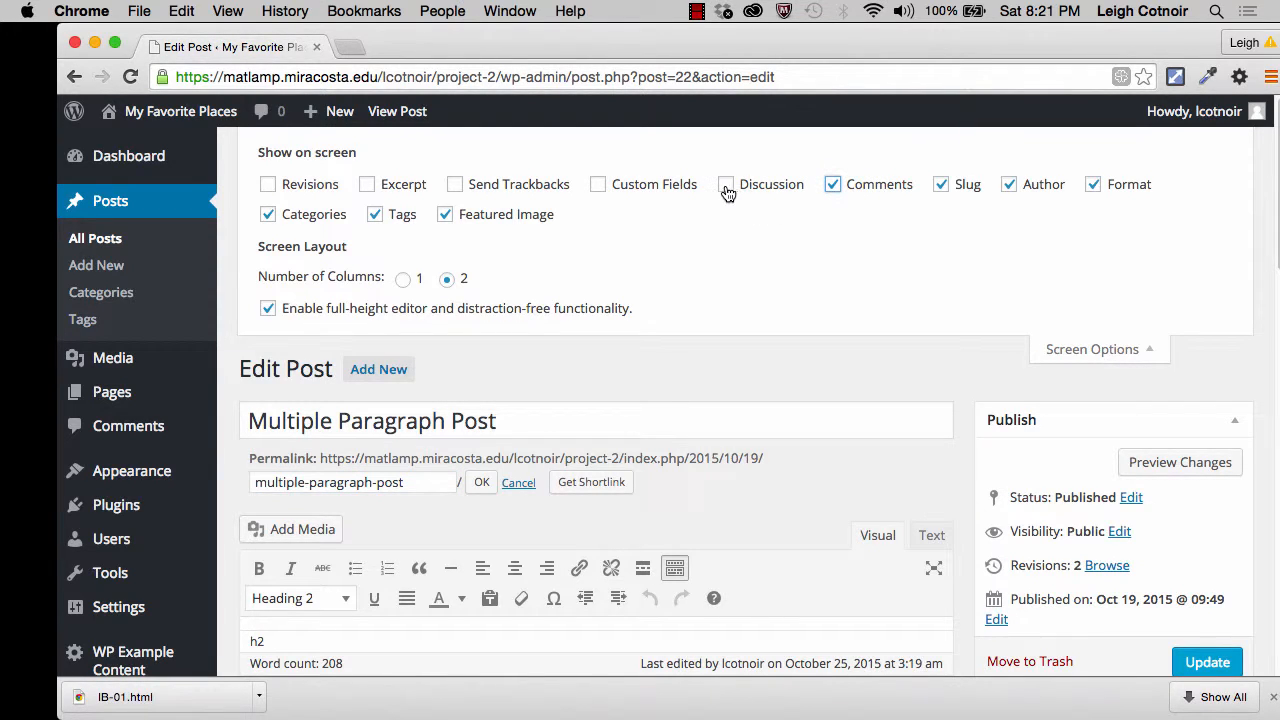
pyautogui.click(367, 186)
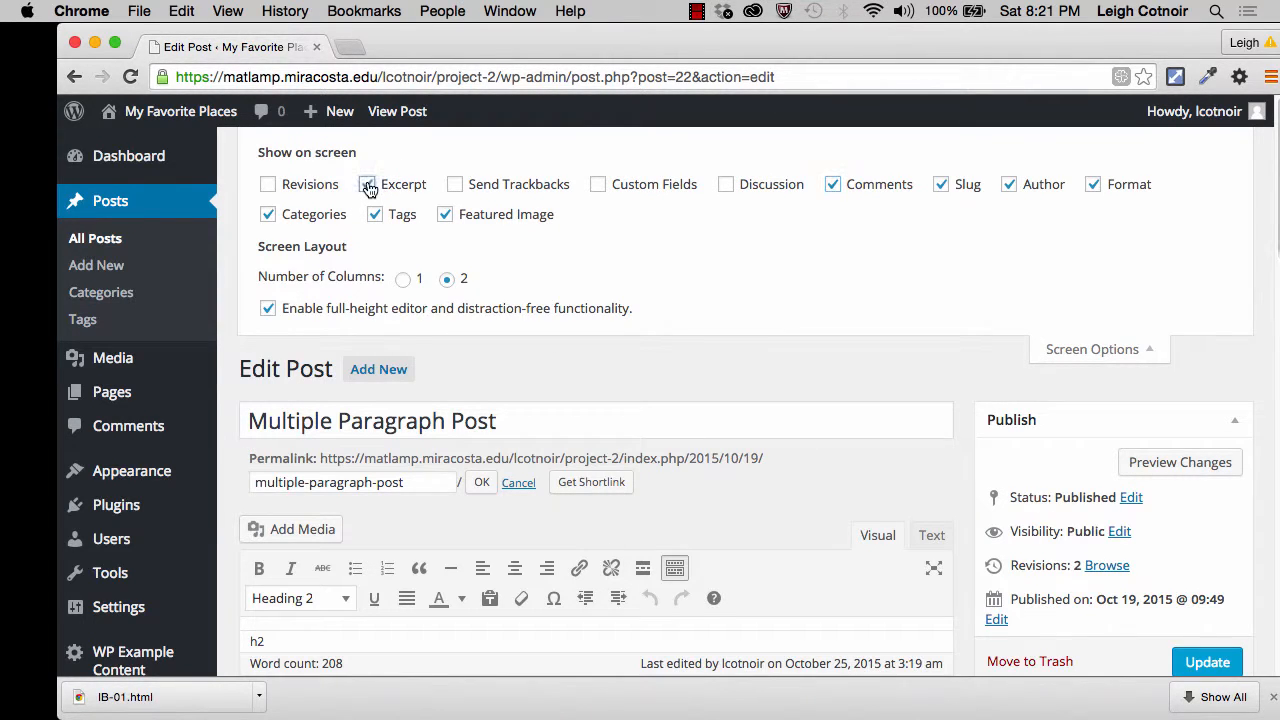
pyautogui.click(268, 184)
pyautogui.click(1094, 348)
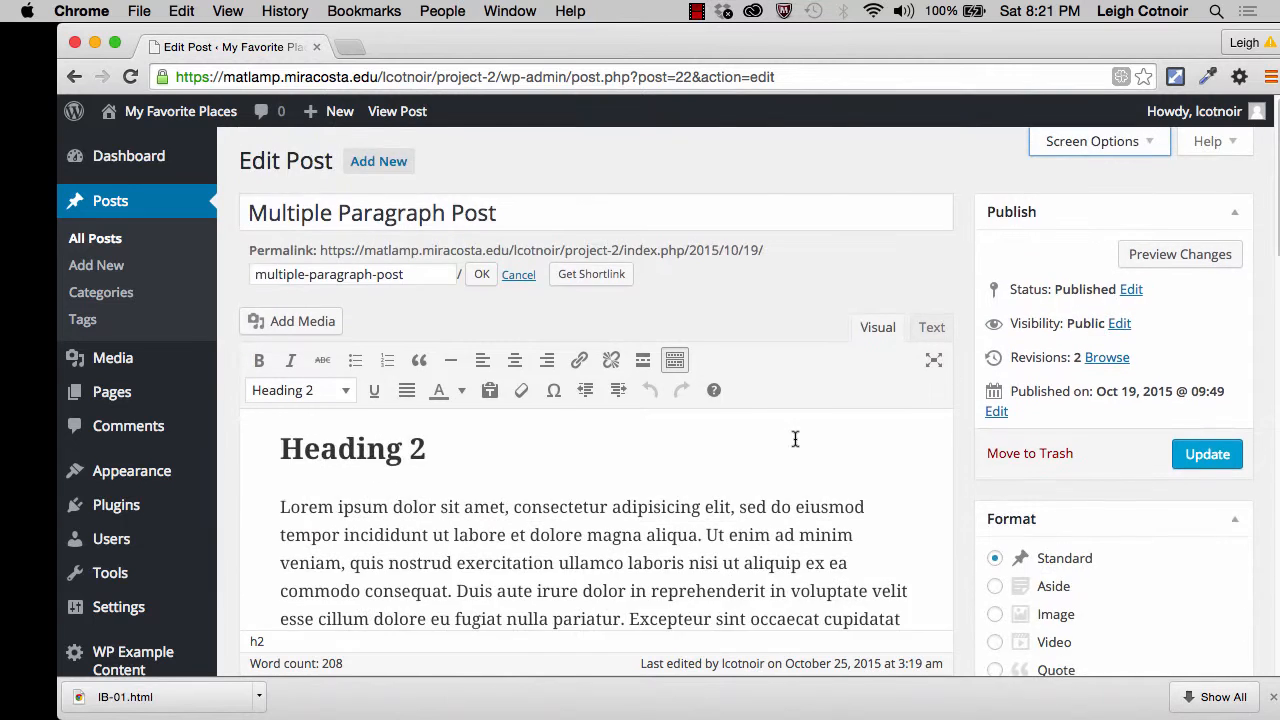
# Review the boxes added below the post editor and collapse the Comments and Slug boxes
pyautogui.scroll(-8, 795, 439)
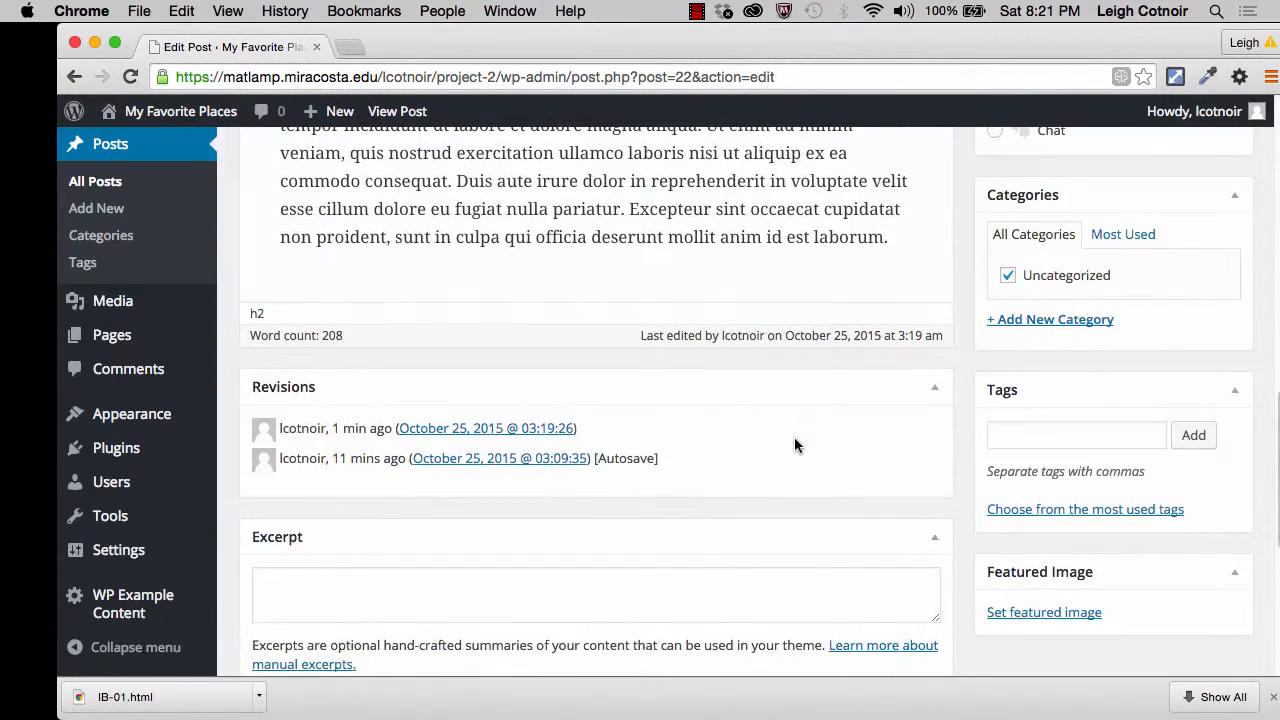
pyautogui.scroll(-2, 794, 445)
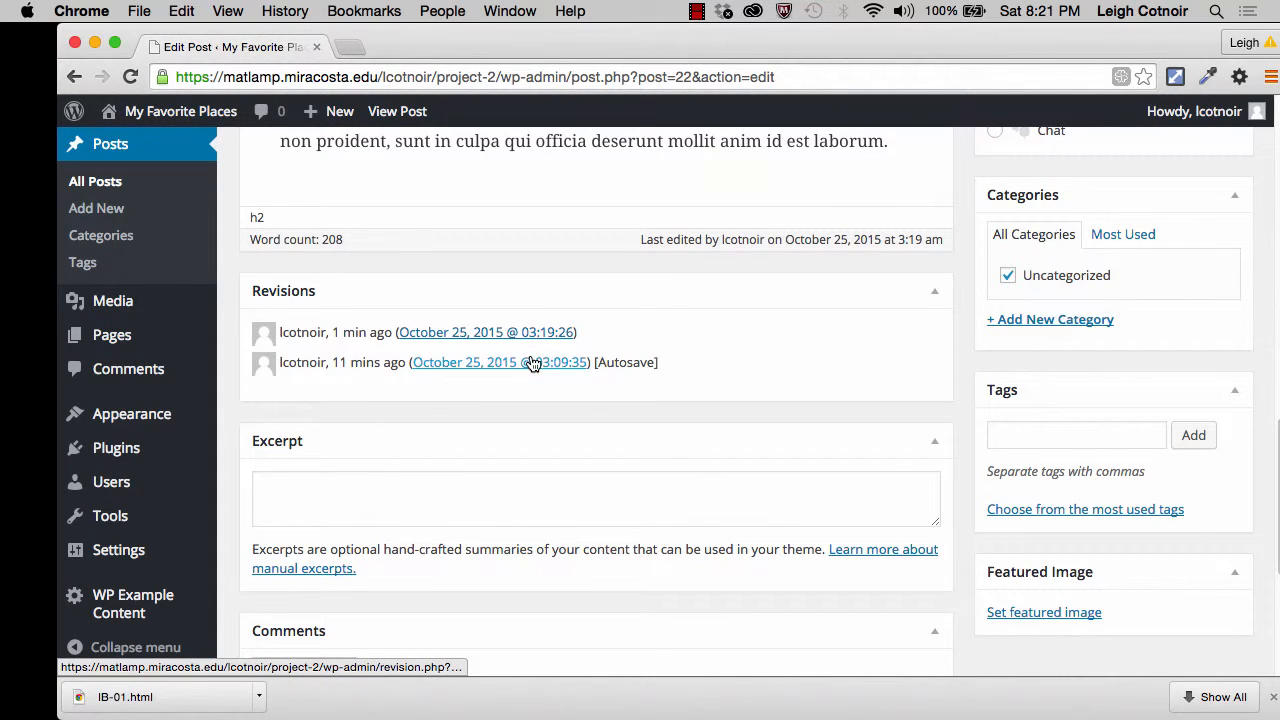
pyautogui.scroll(-2, 322, 508)
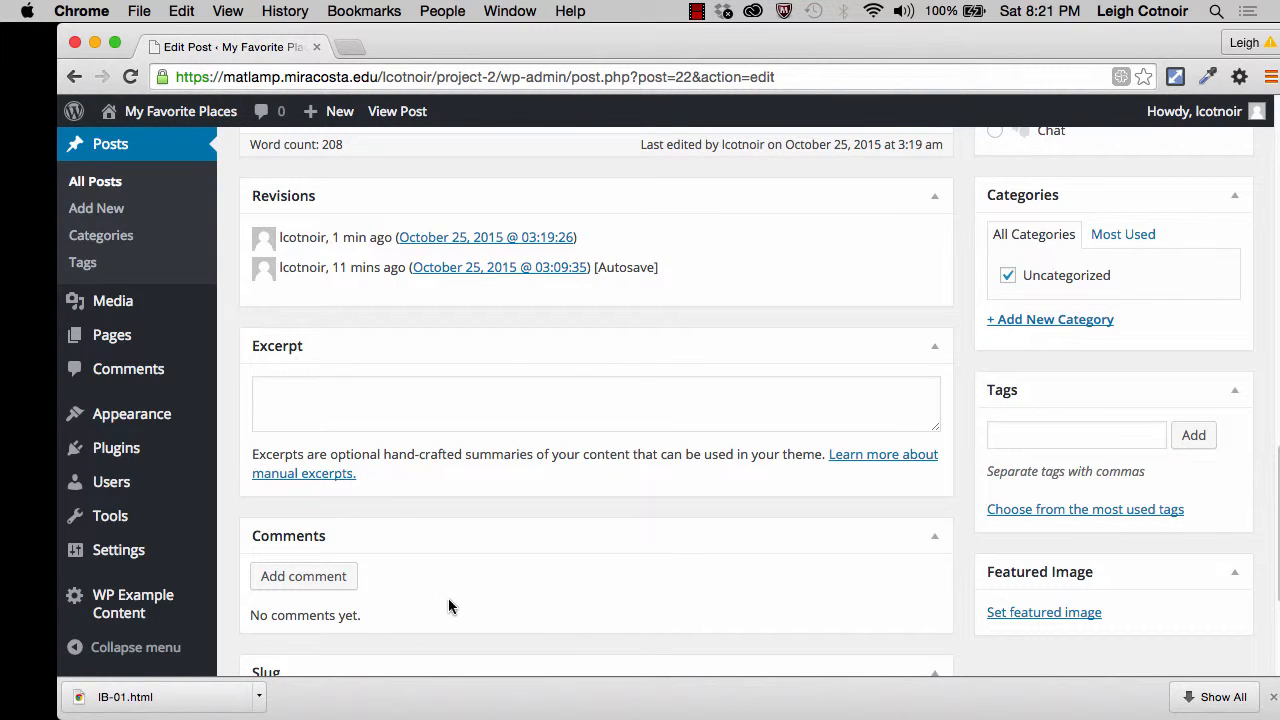
pyautogui.scroll(-2, 448, 605)
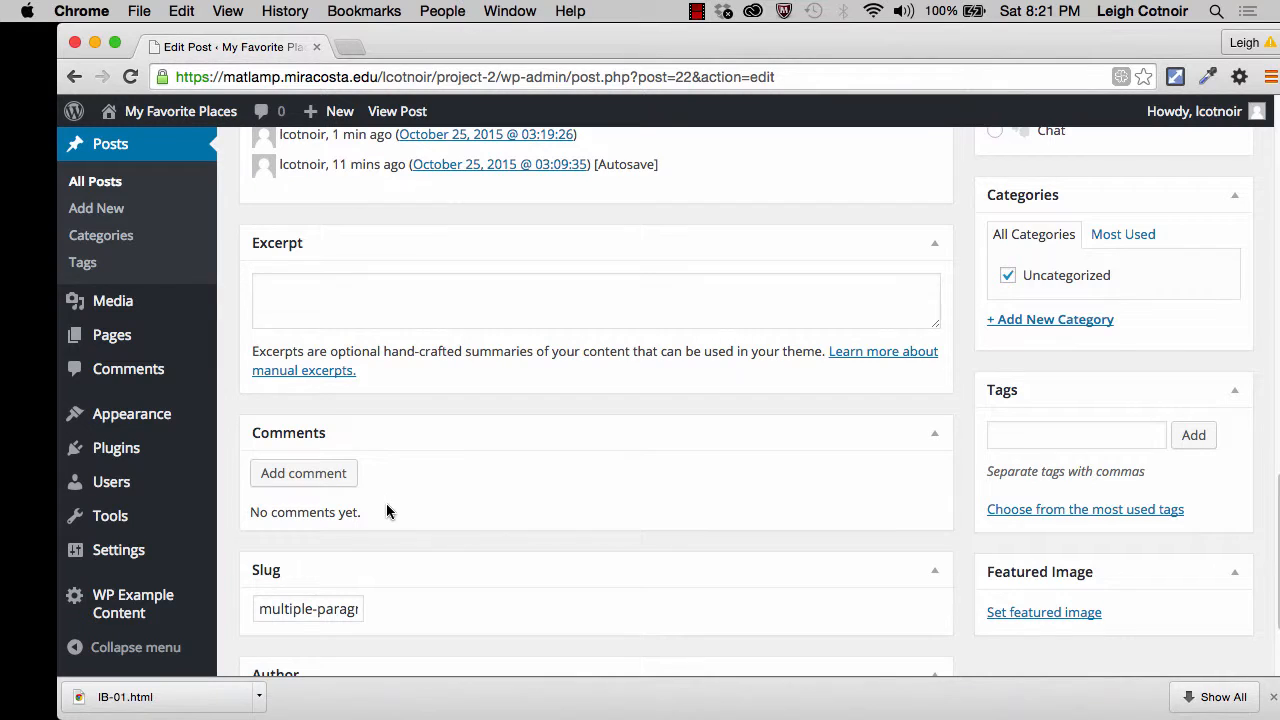
pyautogui.click(931, 434)
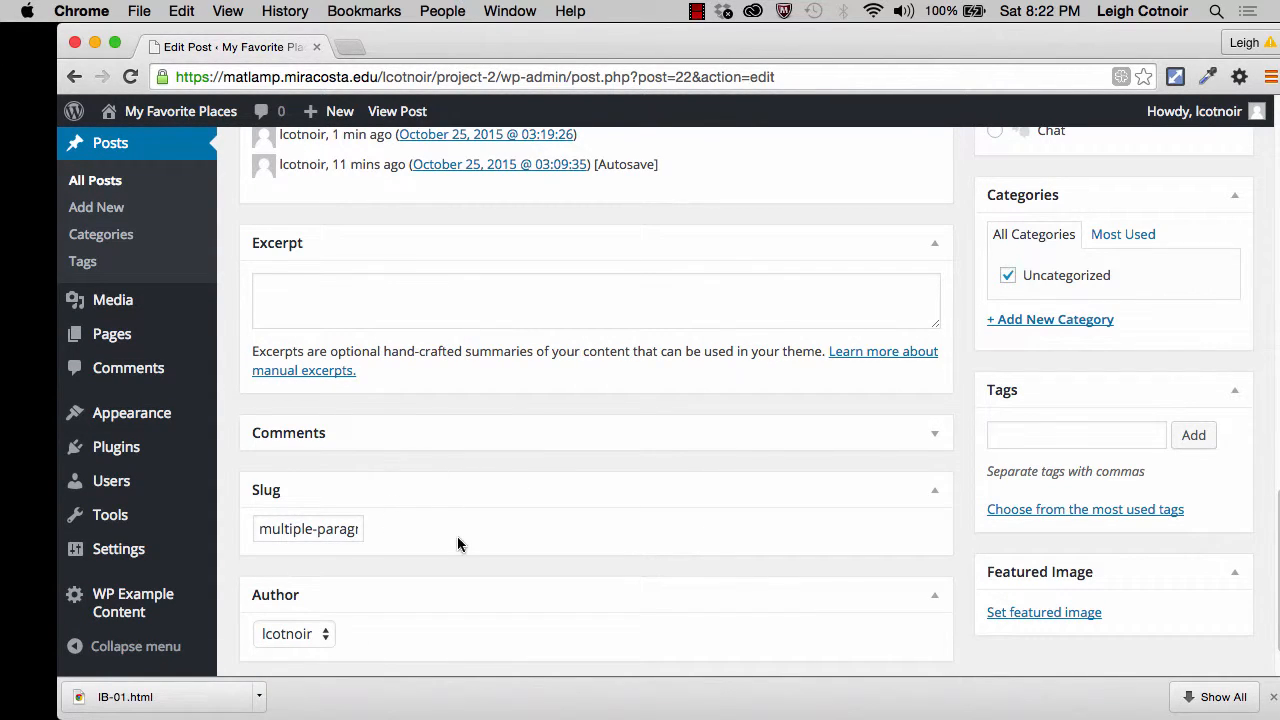
pyautogui.tripleClick(314, 529)
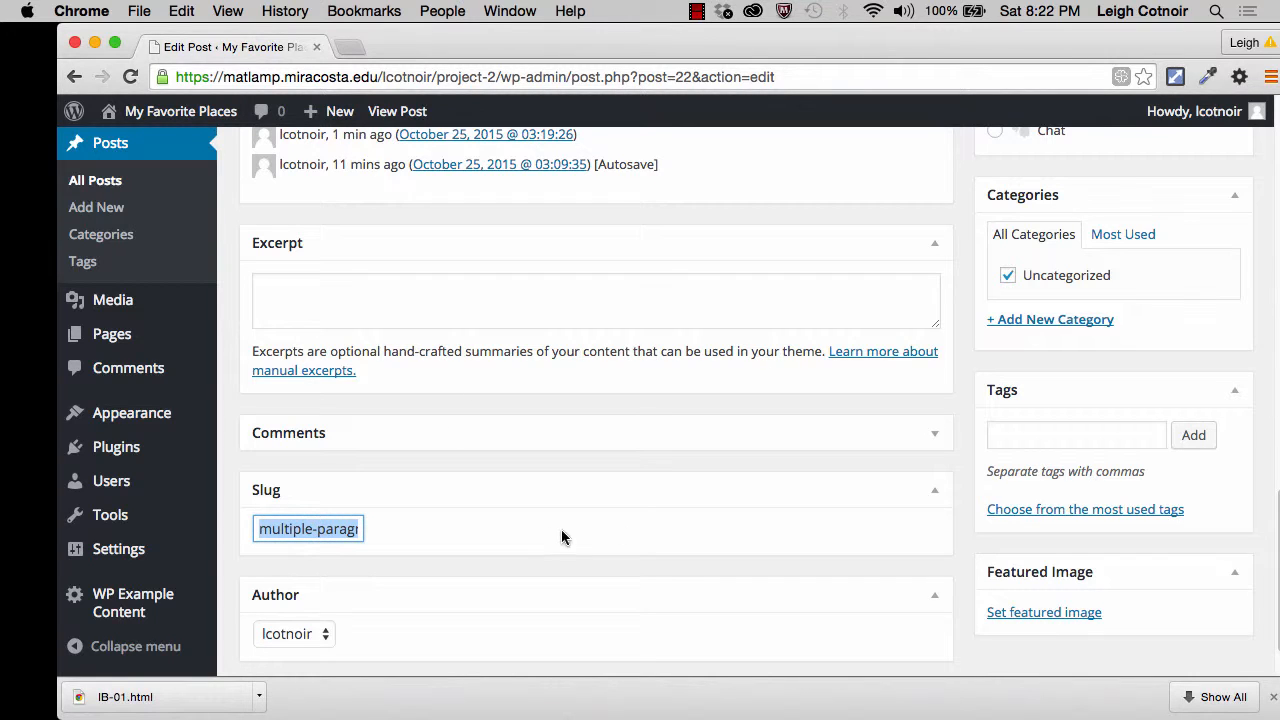
pyautogui.click(933, 489)
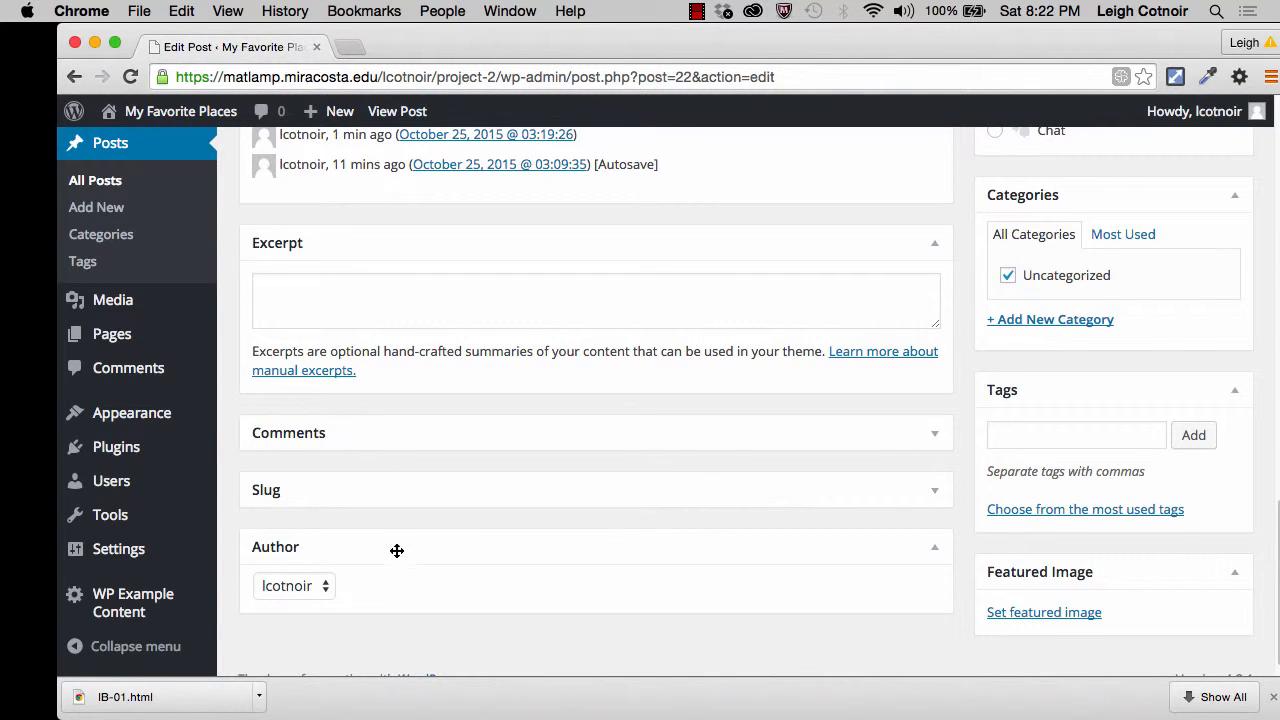
# Check the available choices for the post's author without changing the selection, and collapse the Author box
pyautogui.scroll(-1, 394, 552)
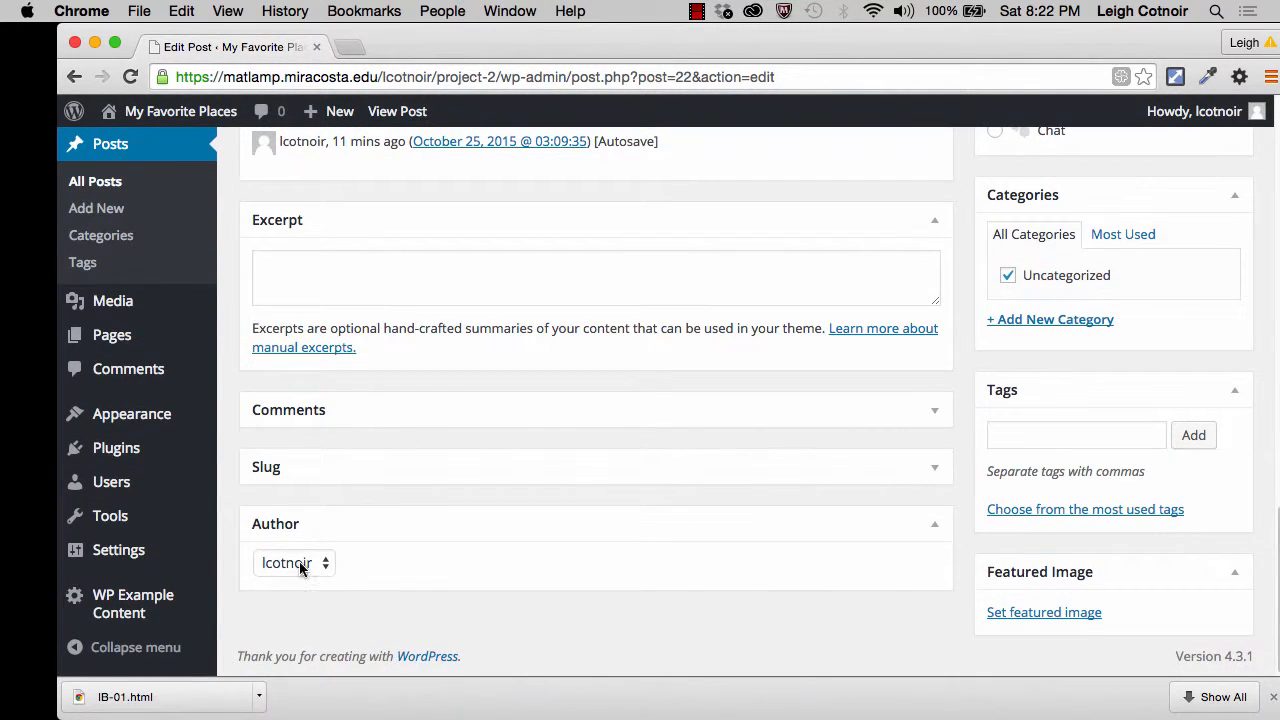
pyautogui.click(299, 563)
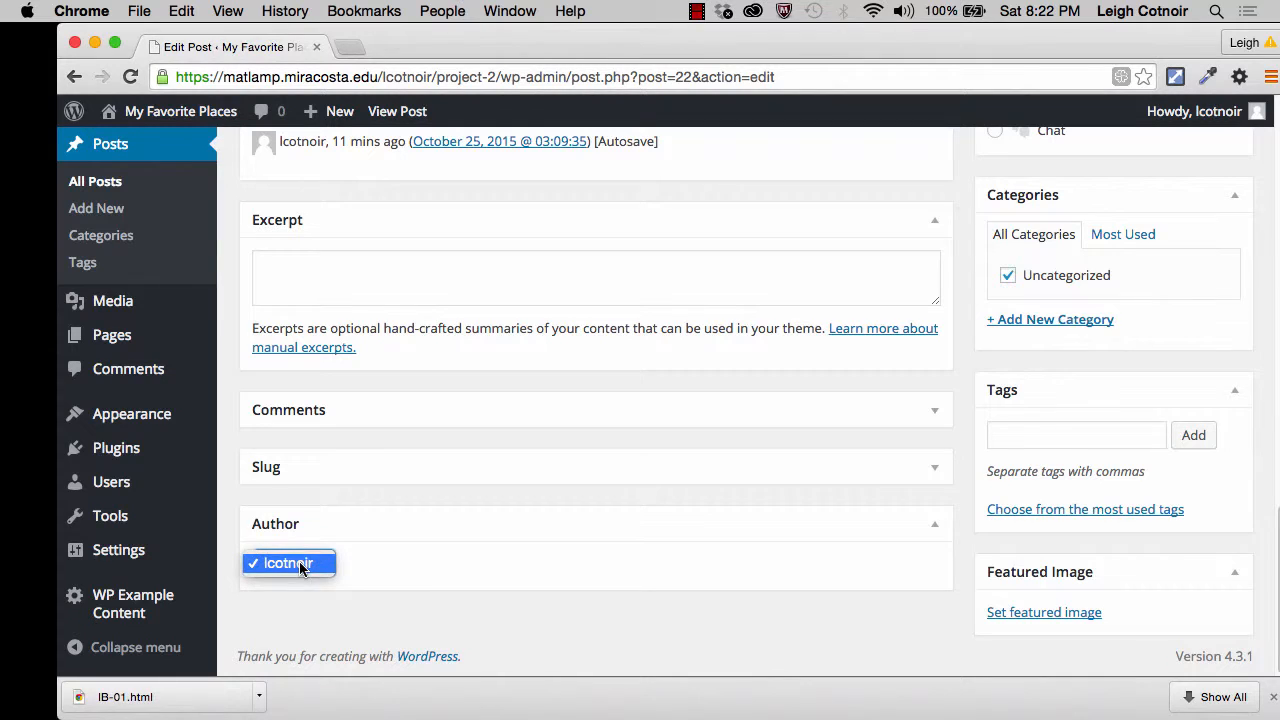
pyautogui.click(407, 557)
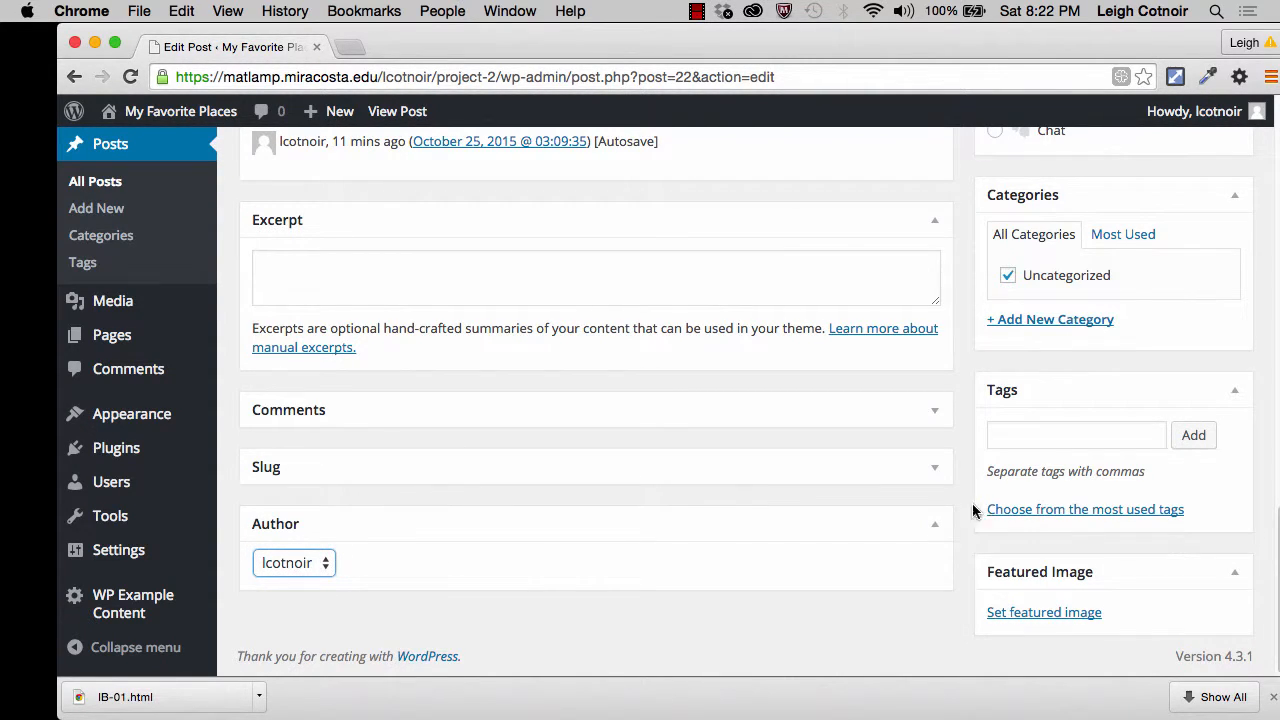
pyautogui.click(935, 524)
# Examine the Excerpt field and compare it with the post's content around the Read More tag
pyautogui.scroll(2, 519, 460)
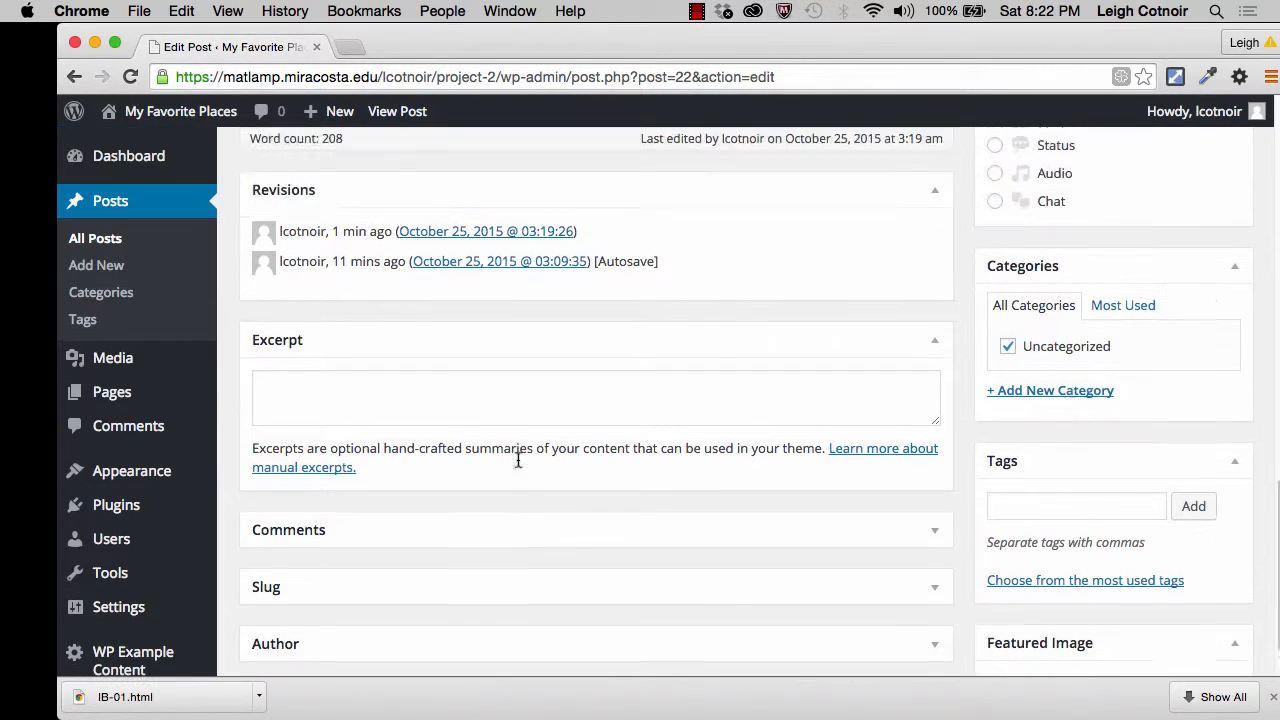
pyautogui.scroll(1, 518, 460)
pyautogui.click(518, 460)
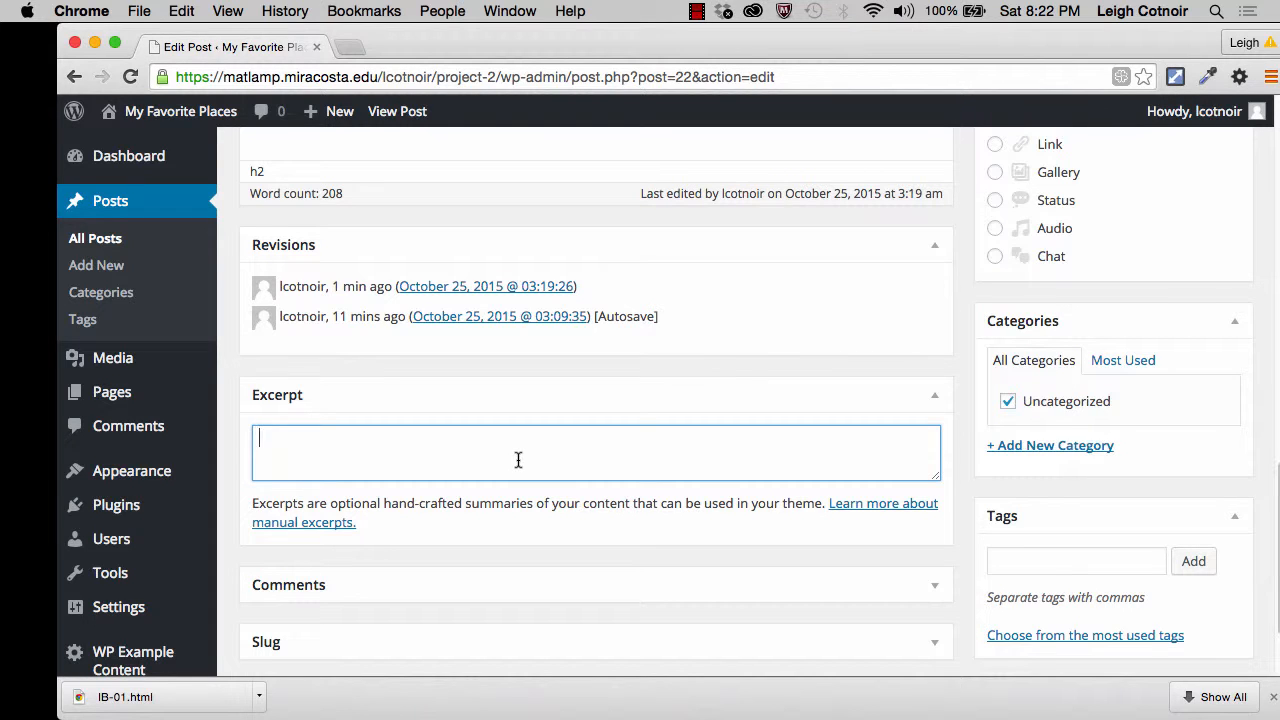
pyautogui.scroll(5, 518, 459)
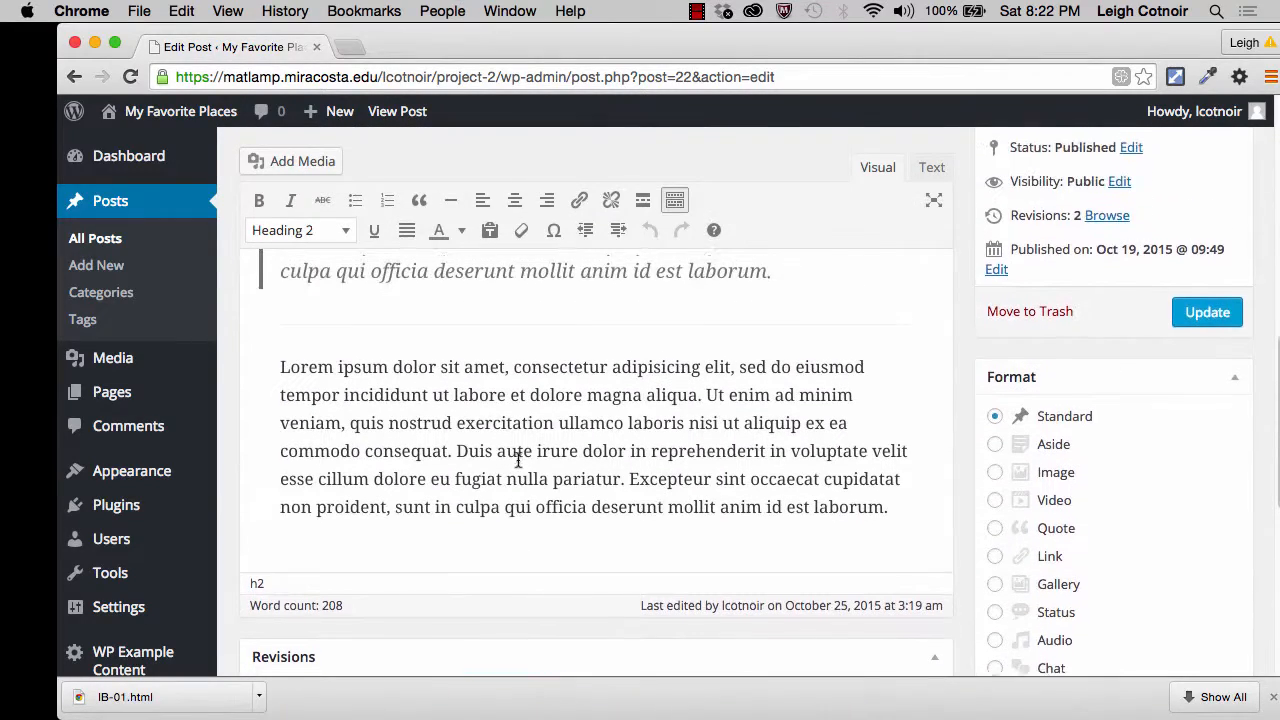
pyautogui.scroll(-3, 518, 459)
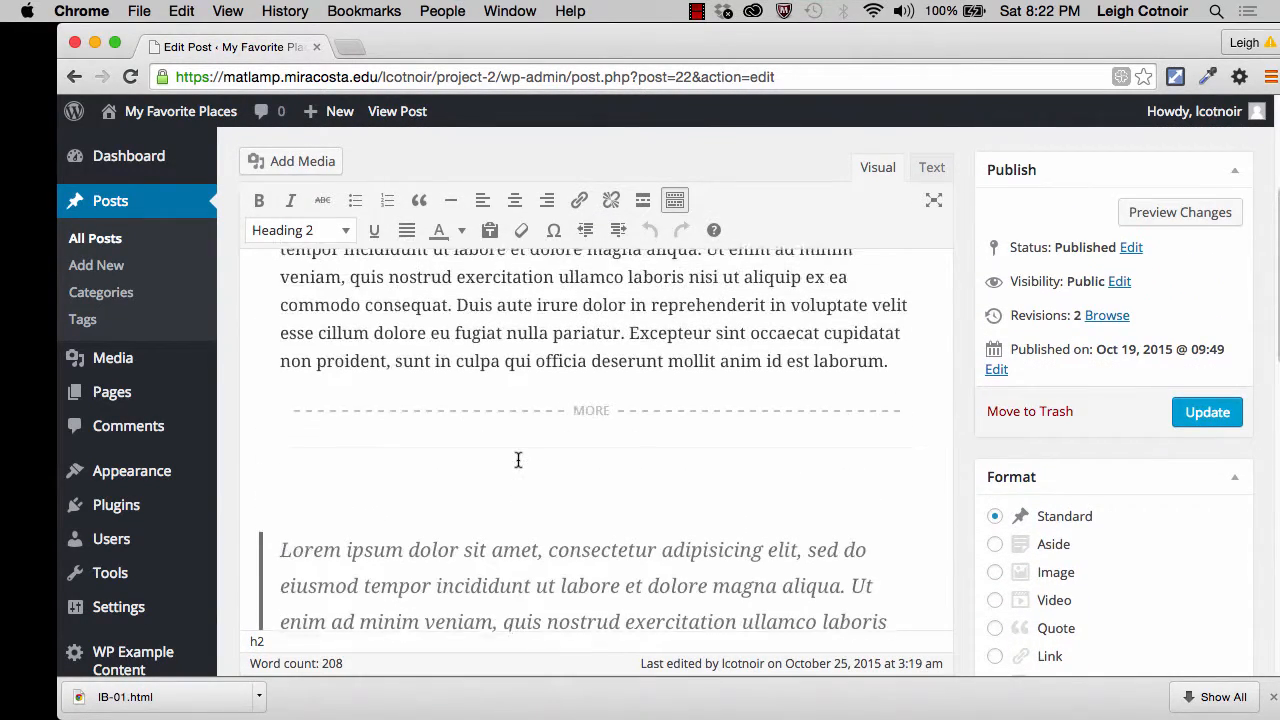
pyautogui.scroll(3, 518, 459)
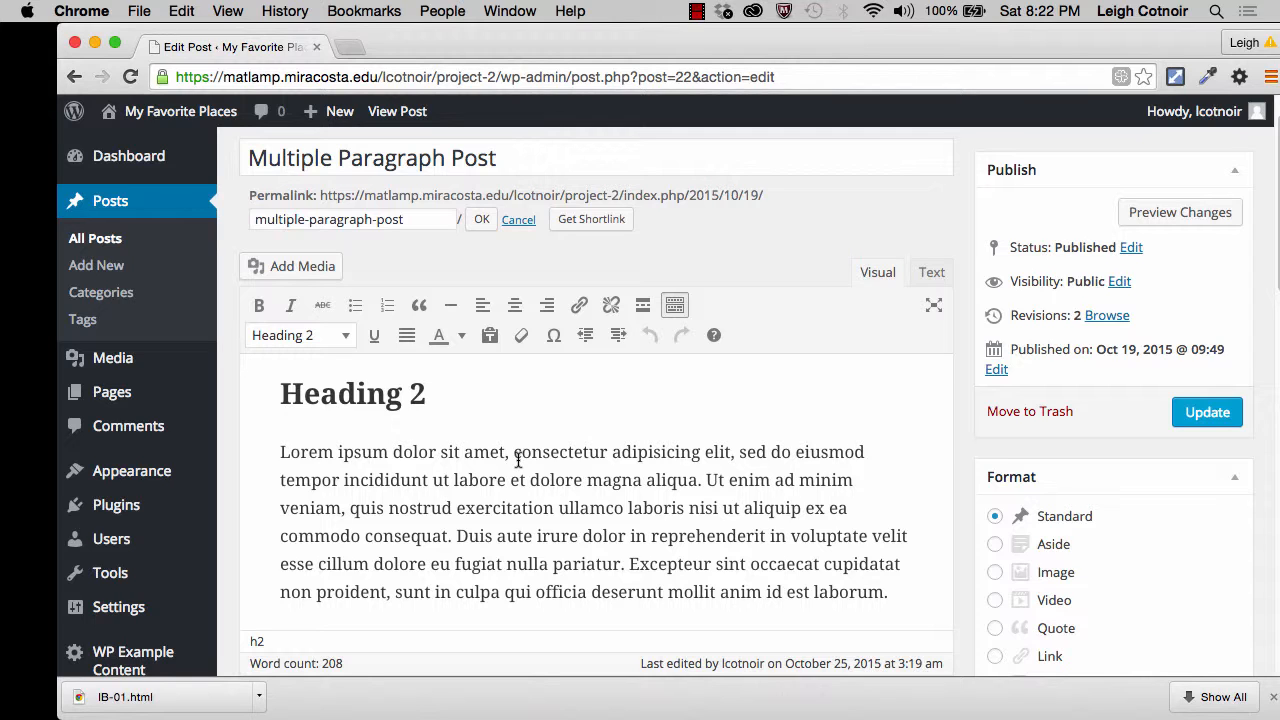
# Select the "Heading 2" text and the opening lines of the first paragraph, and return to the Excerpt field
pyautogui.click(284, 398)
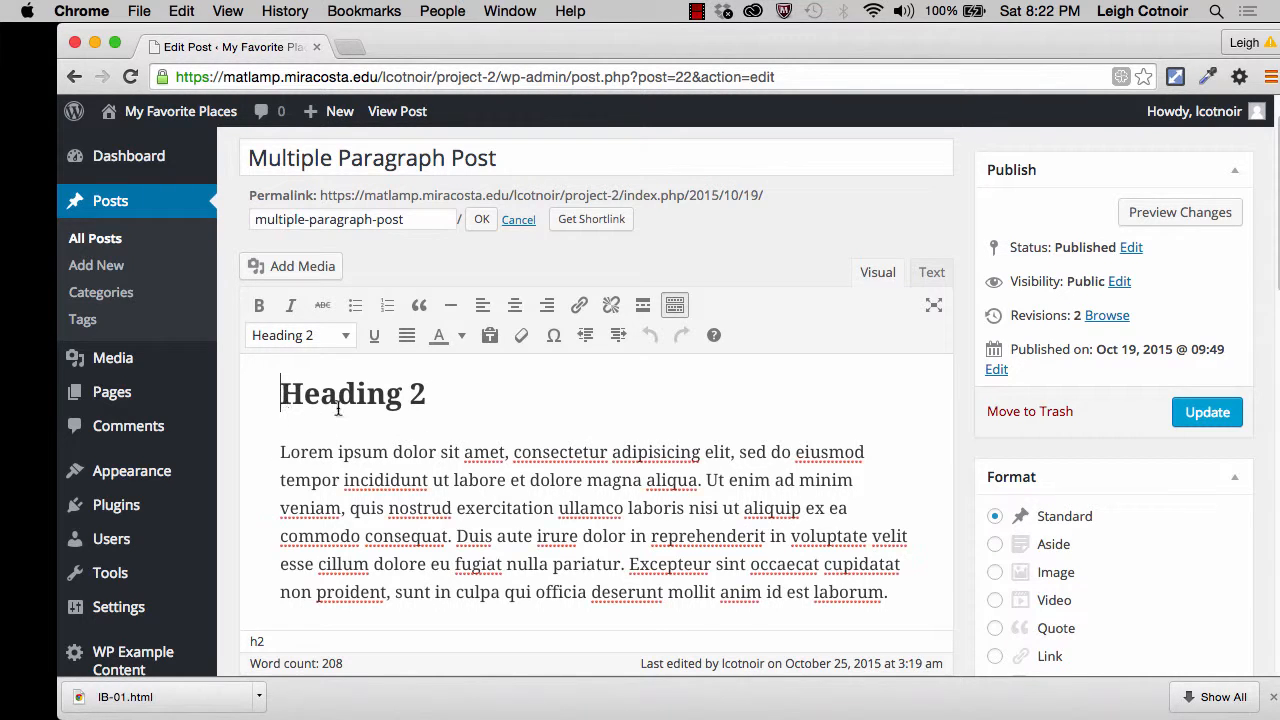
pyautogui.moveTo(338, 408); pyautogui.dragTo(553, 493)
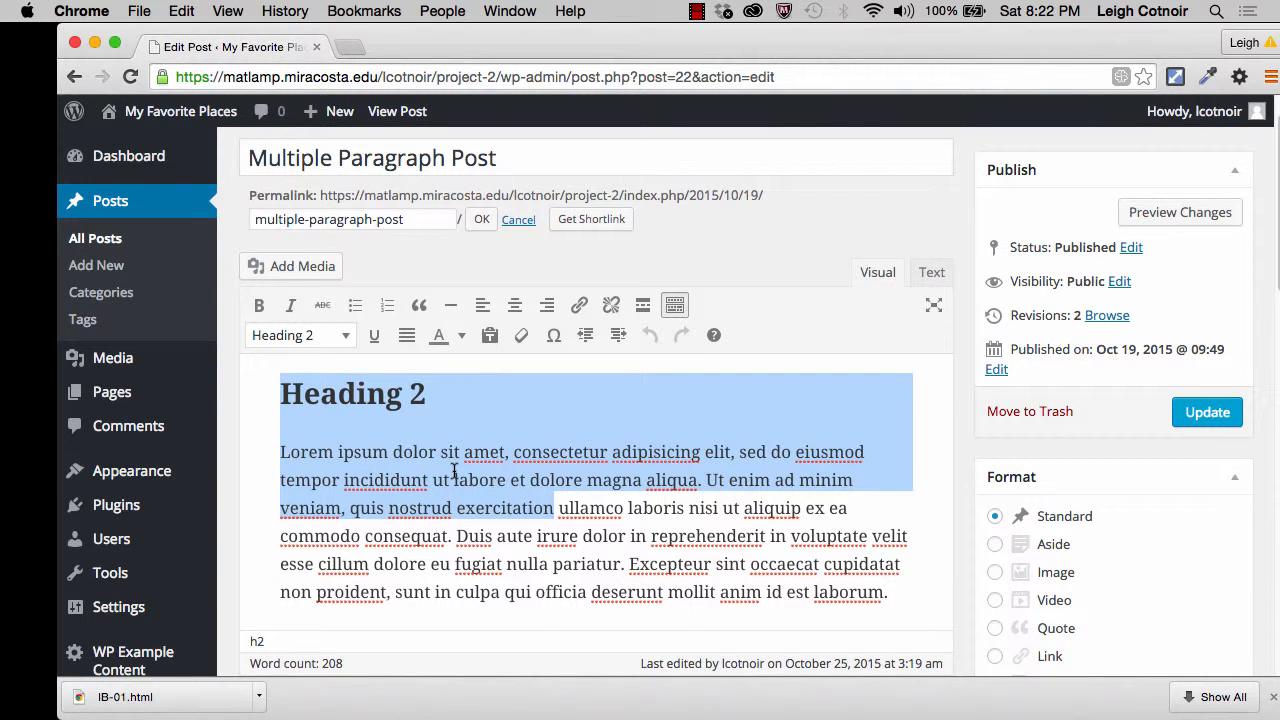
pyautogui.scroll(-10, 454, 470)
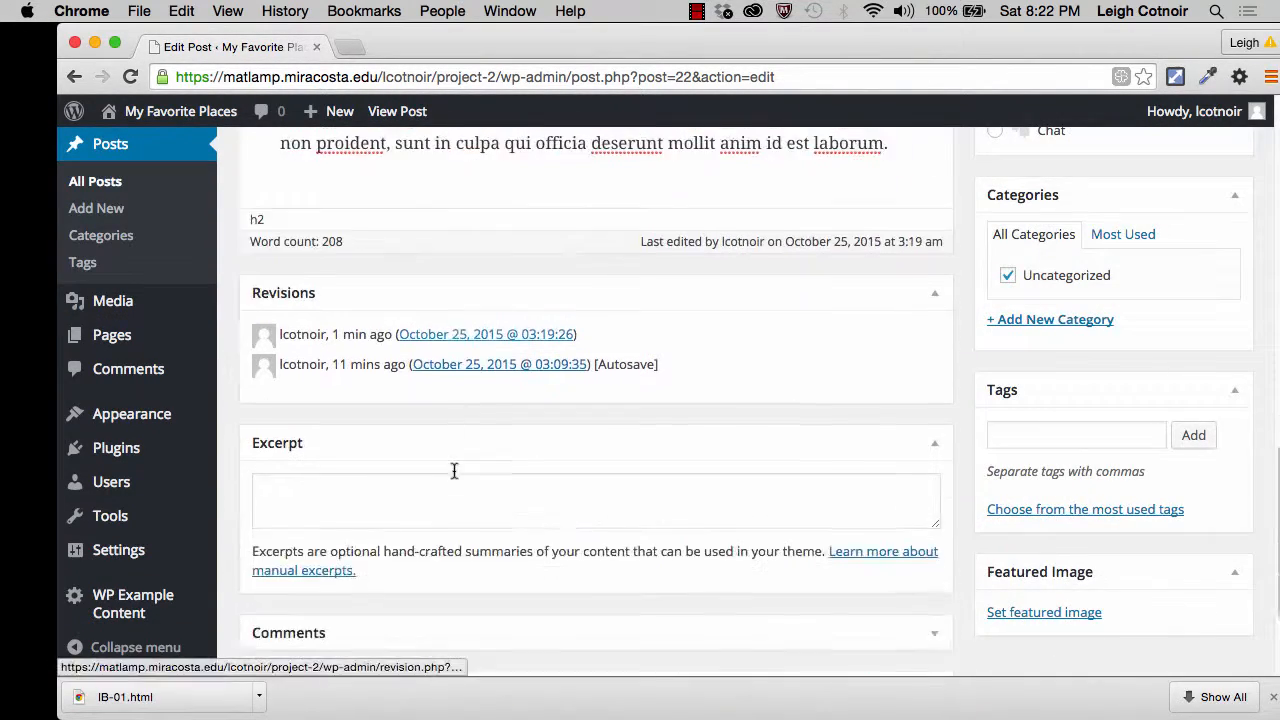
pyautogui.click(454, 470)
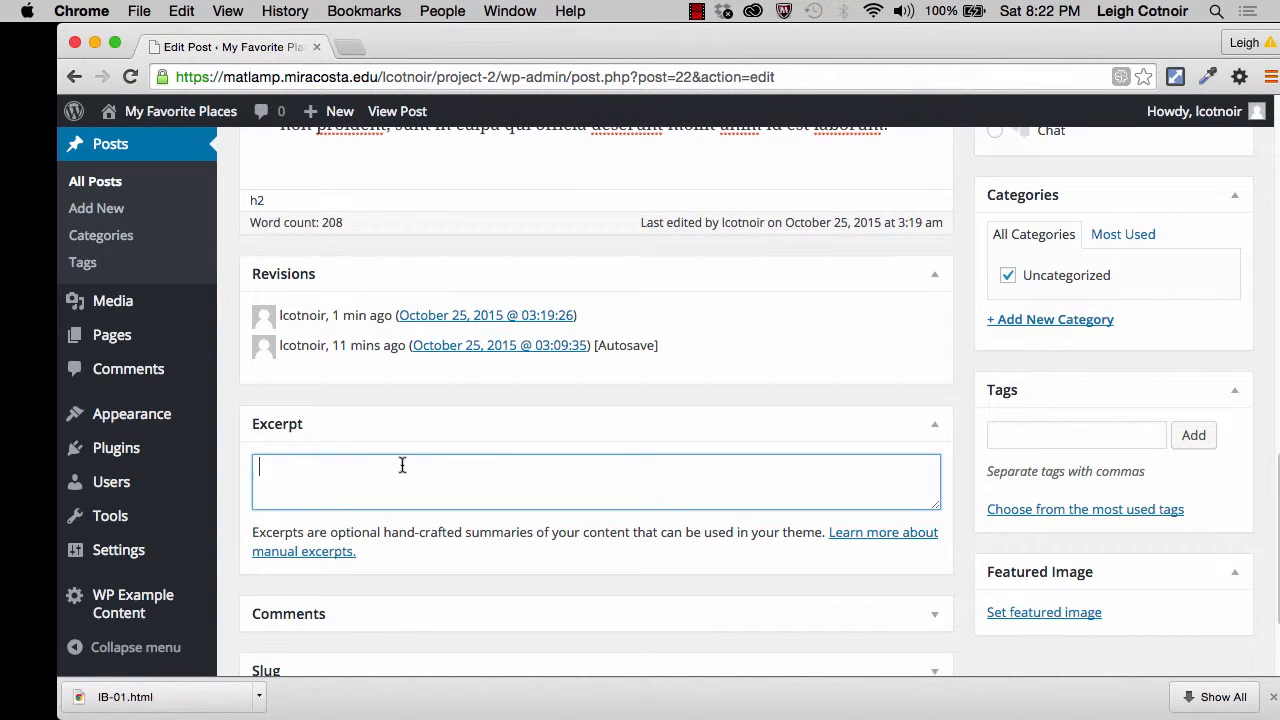